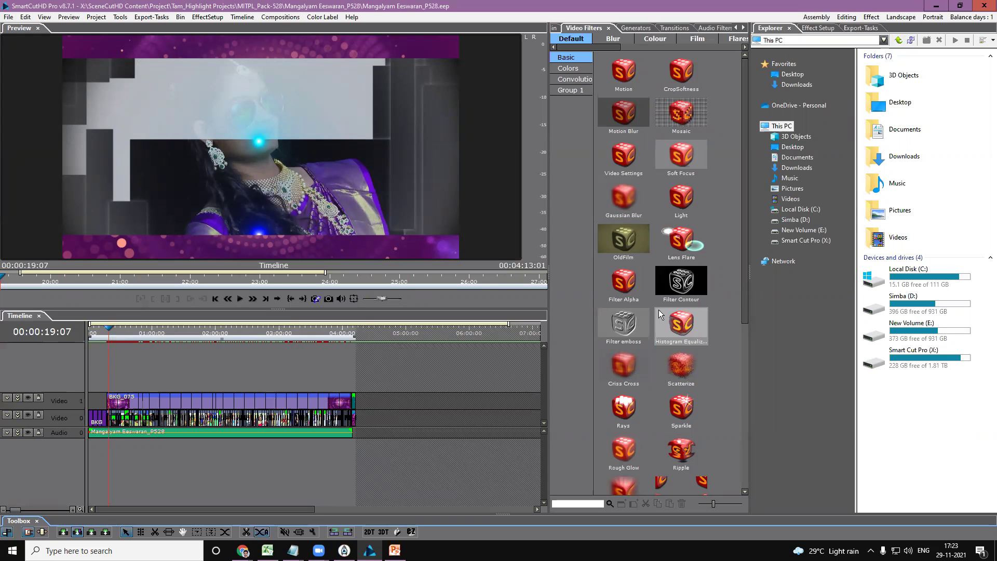
Switch the workspace to the Assembly layout and bring the beginning of the project into view on the timeline
left_click(820, 18)
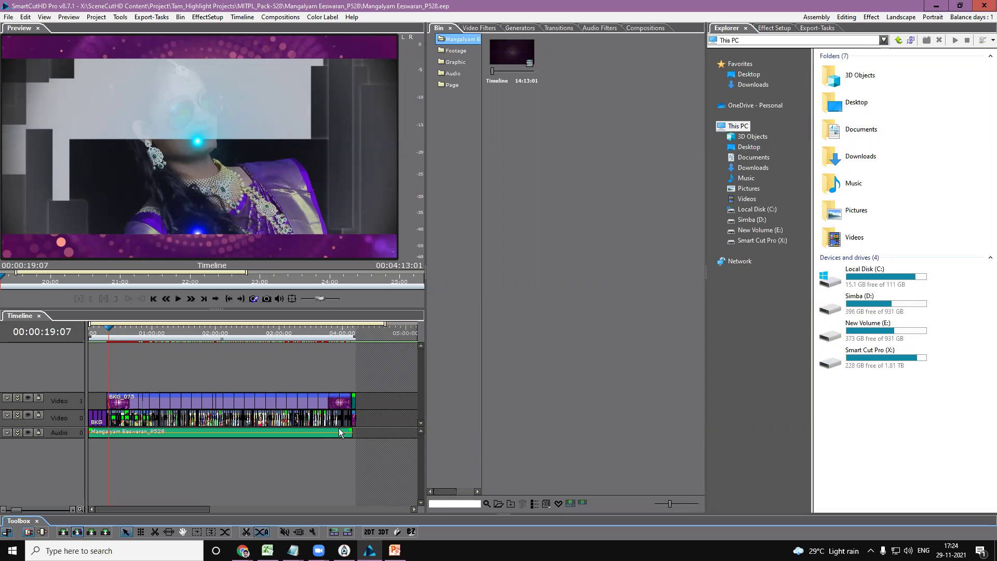
scroll(250, 441, "up", 3)
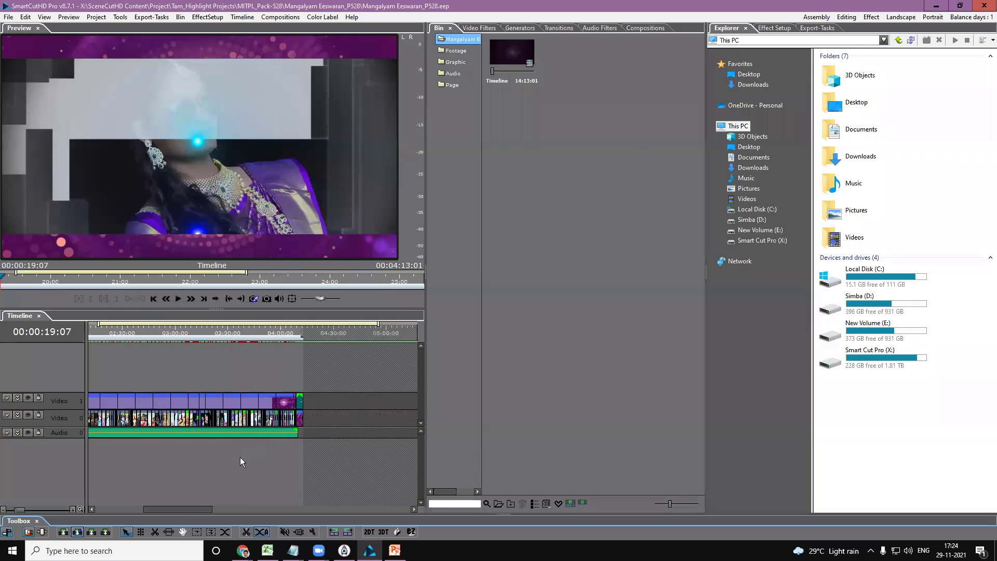
left_click_drag(149, 508, 99, 488)
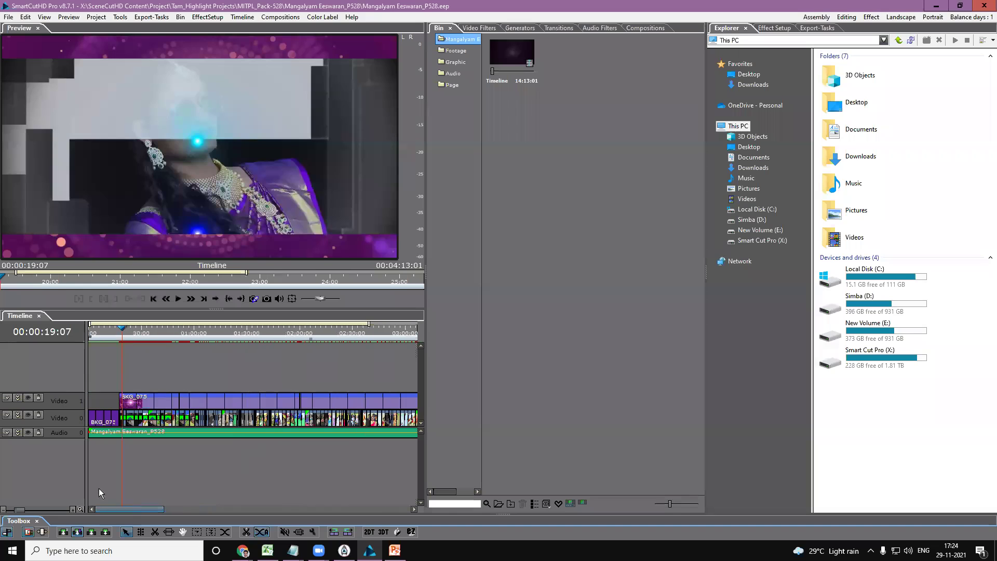
scroll(138, 465, "up", 3)
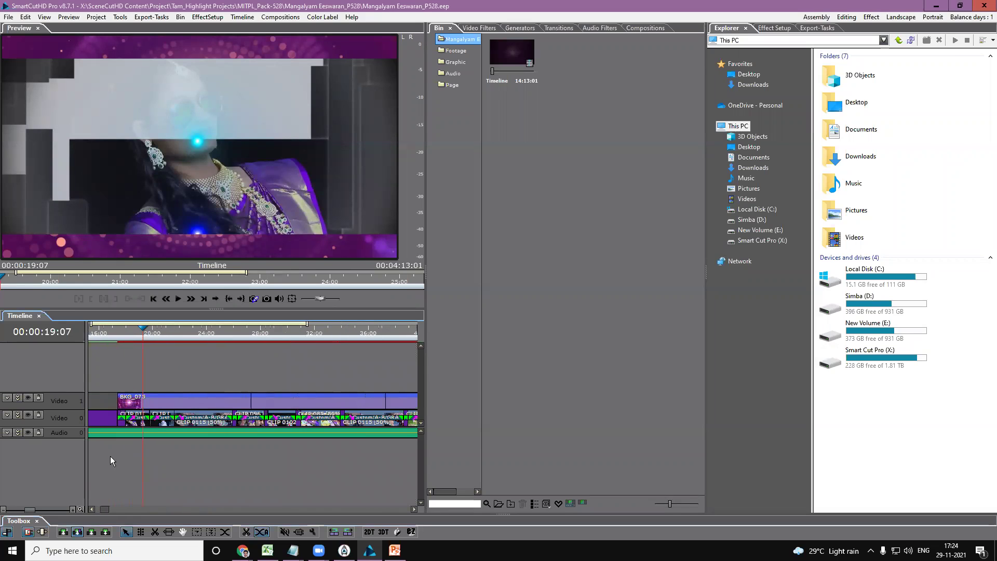
Expand the Video 1, Video 0 and Audio 0 tracks into their sub-rows and enlarge the timeline area
left_click(17, 398)
left_click(17, 414)
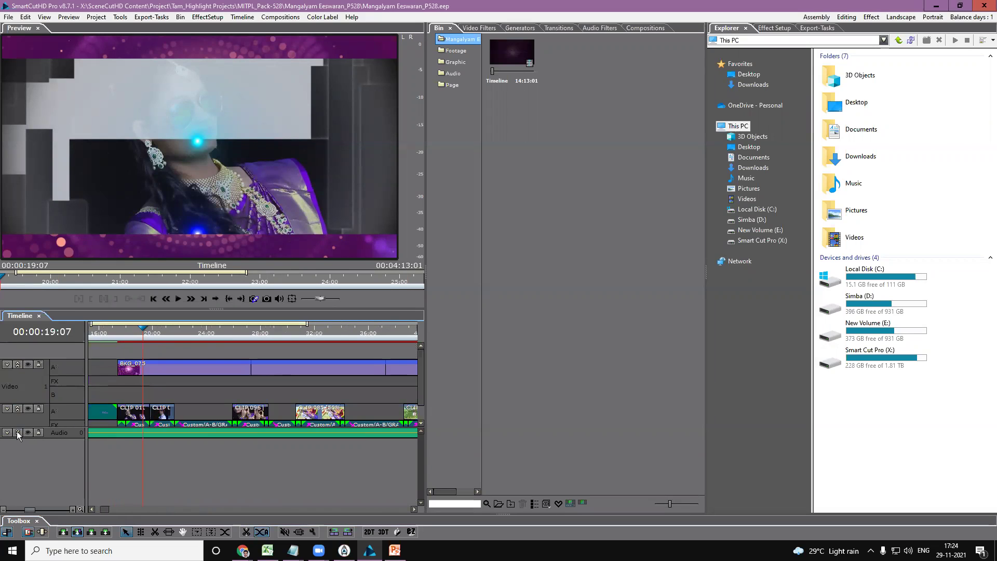
left_click(17, 432)
left_click_drag(426, 358, 534, 363)
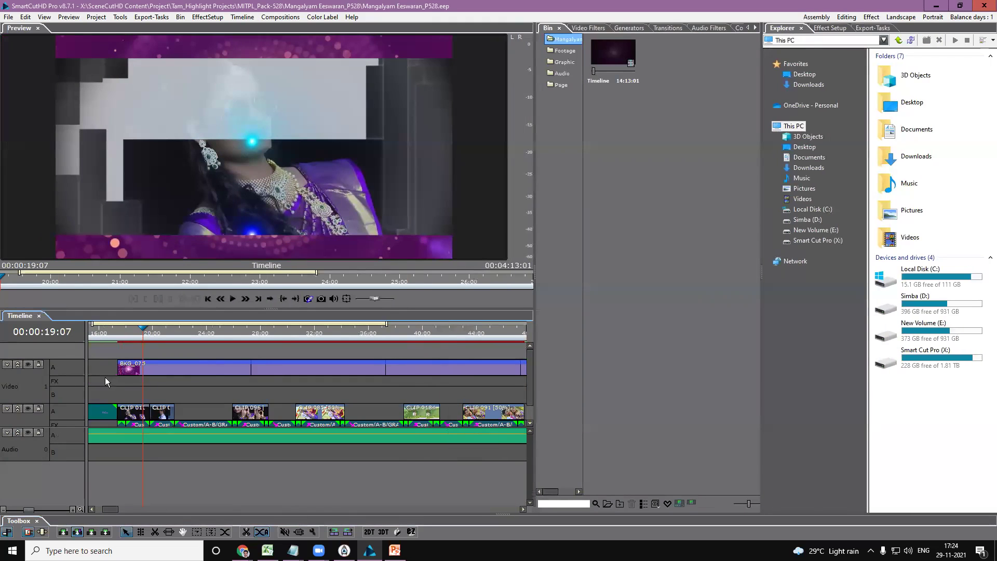
left_click_drag(272, 310, 272, 231)
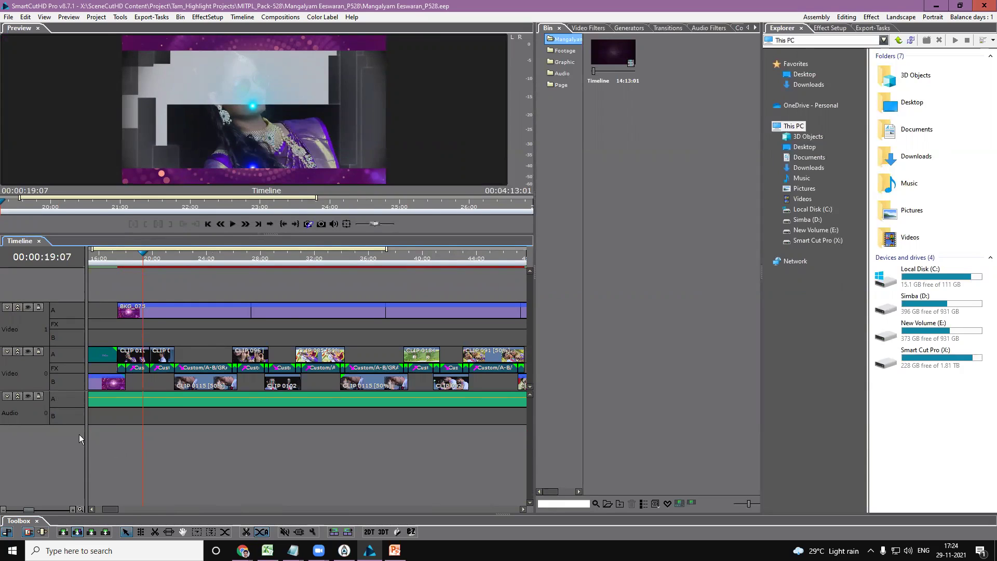
Play the project full screen from 00:00:01:00 to review the opening, and stop playback at about 00:00:35:09
left_click_drag(108, 509, 100, 510)
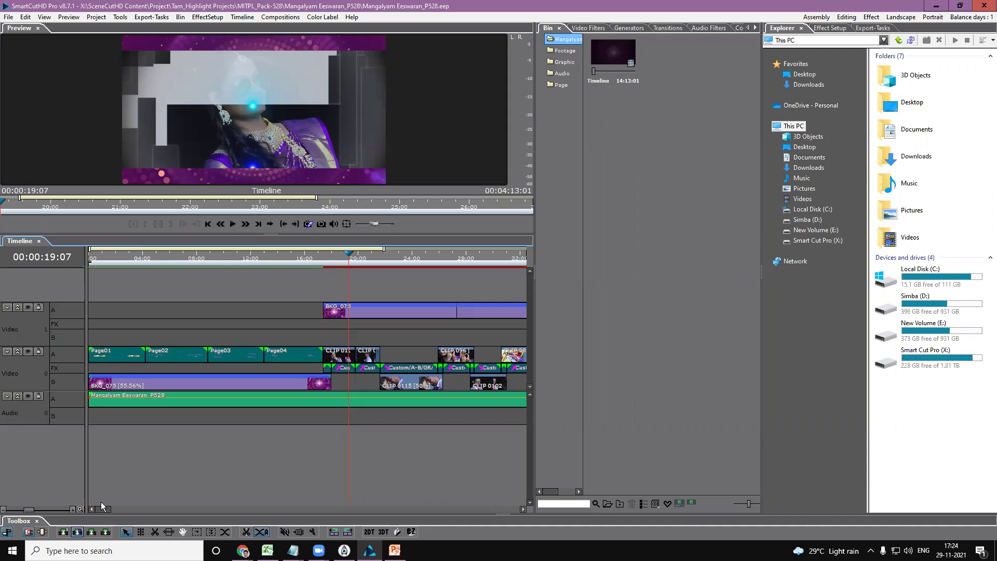
left_click_drag(97, 260, 103, 260)
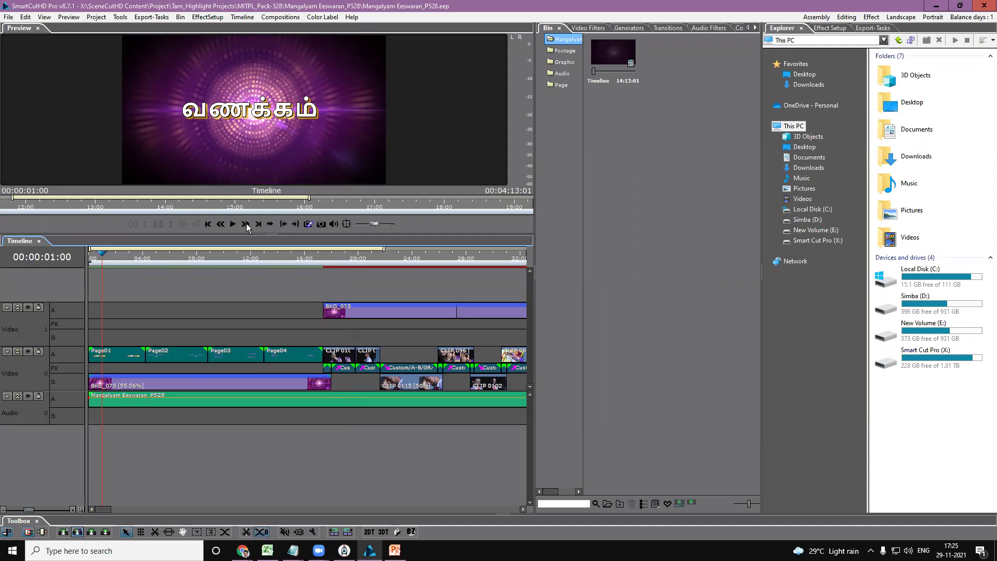
double_click(238, 155)
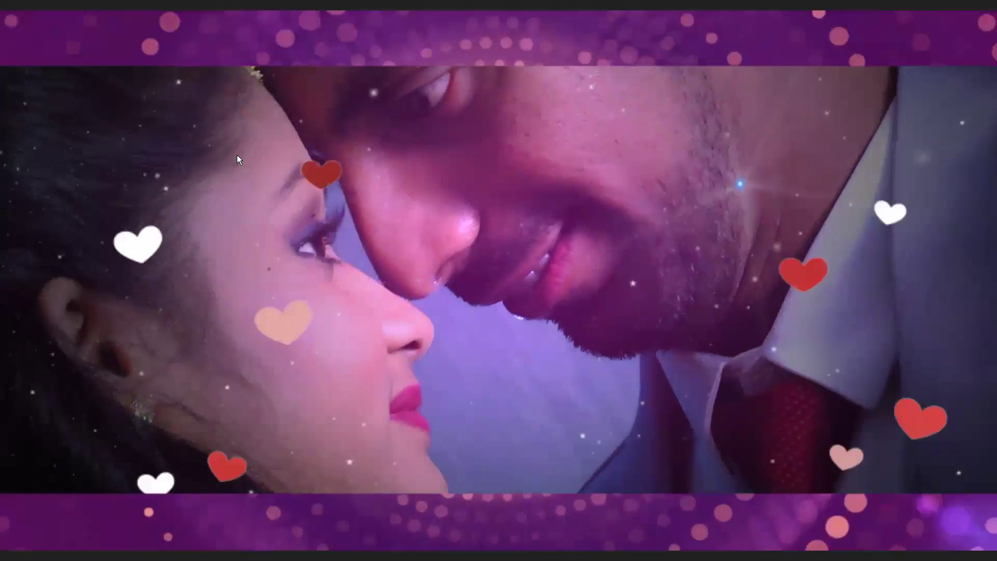
key("Escape")
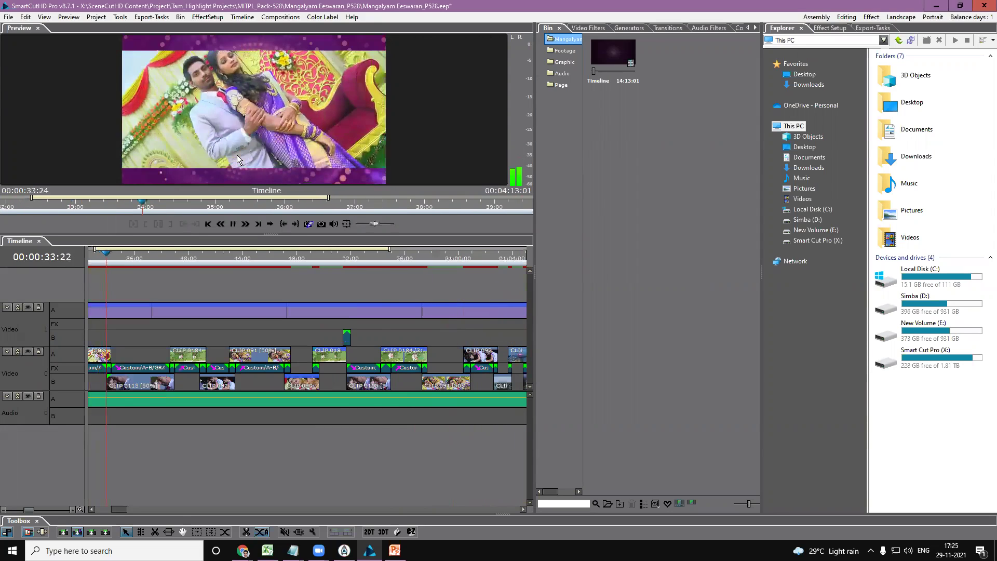
key("space")
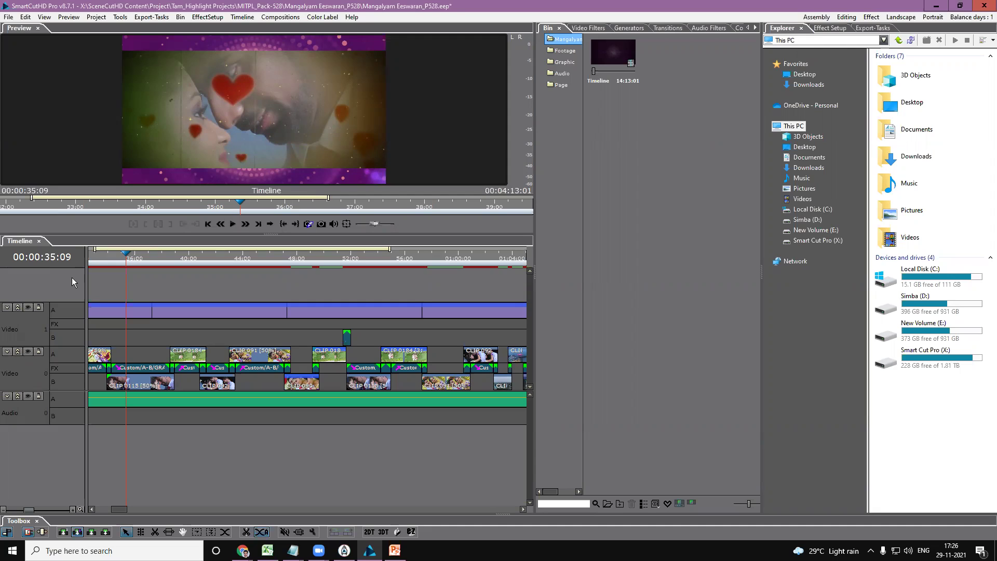
Open the iTitle project of the Page01 title clip, using a blank page as the missing reference for all pages
left_click_drag(118, 511, 115, 509)
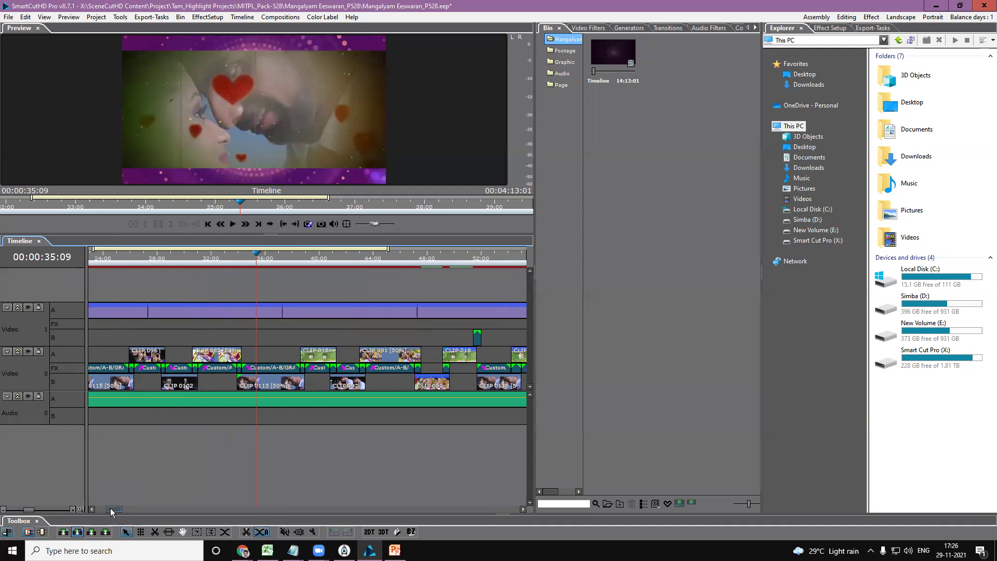
left_click_drag(111, 511, 98, 511)
left_click(99, 261)
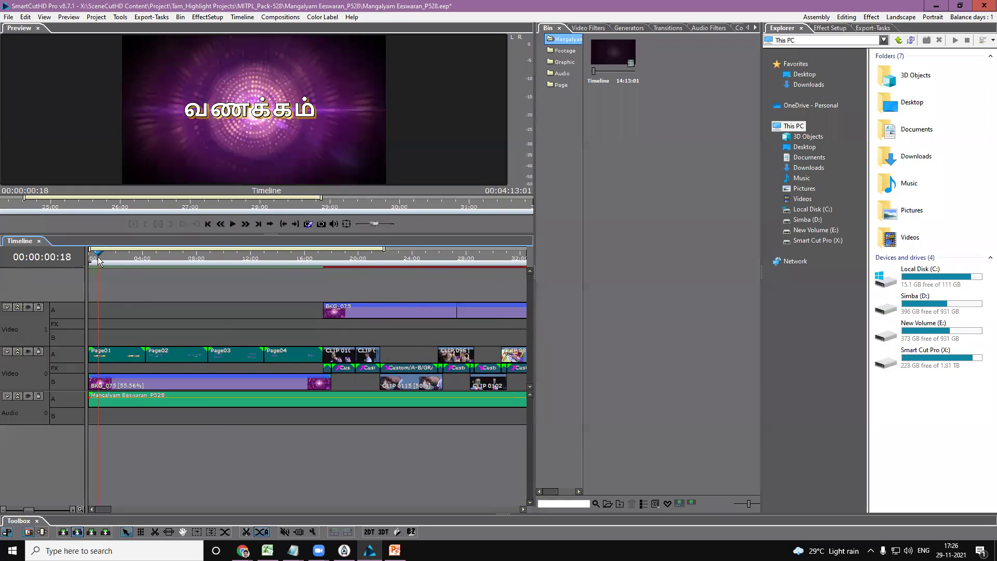
left_click(110, 358)
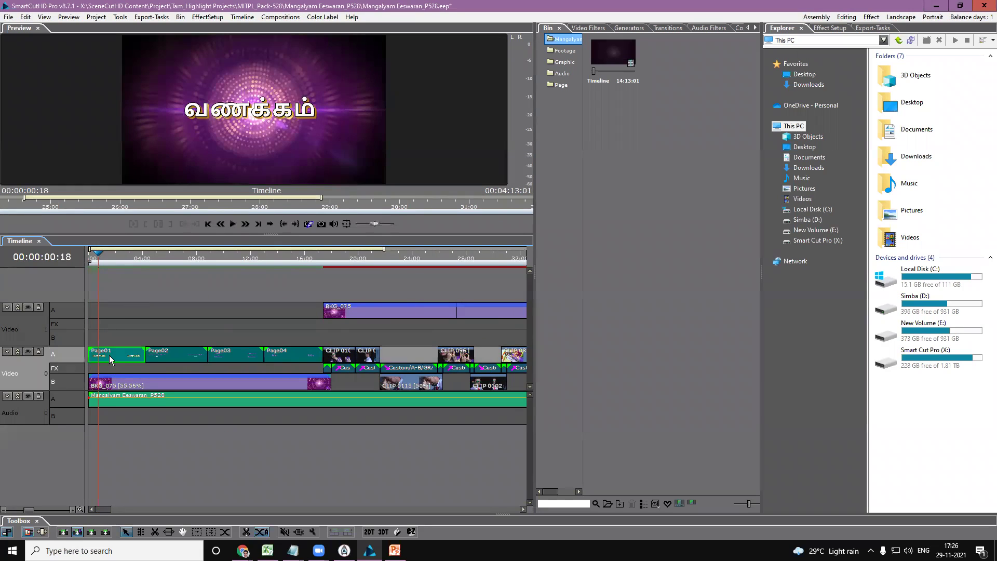
right_click(110, 359)
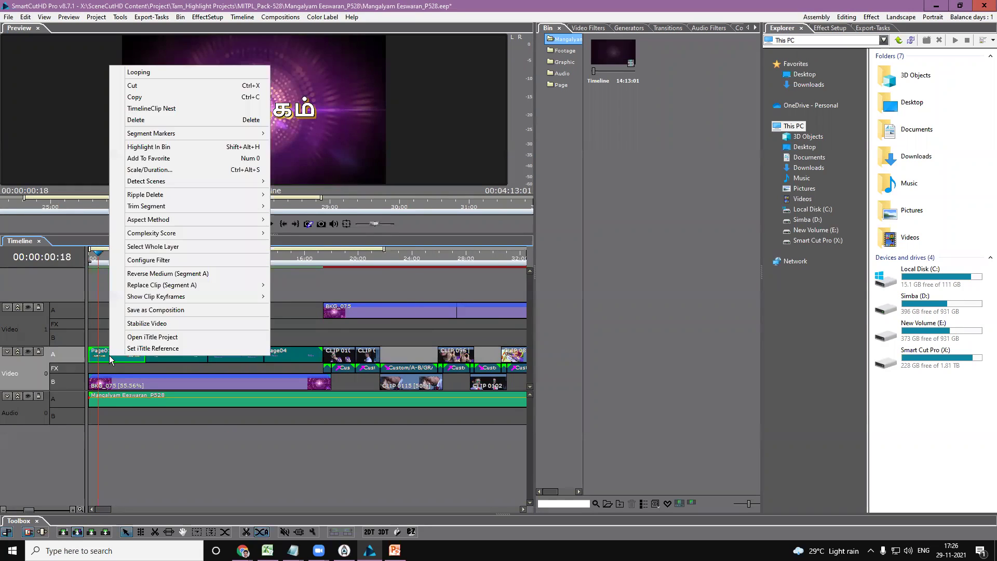
left_click(156, 338)
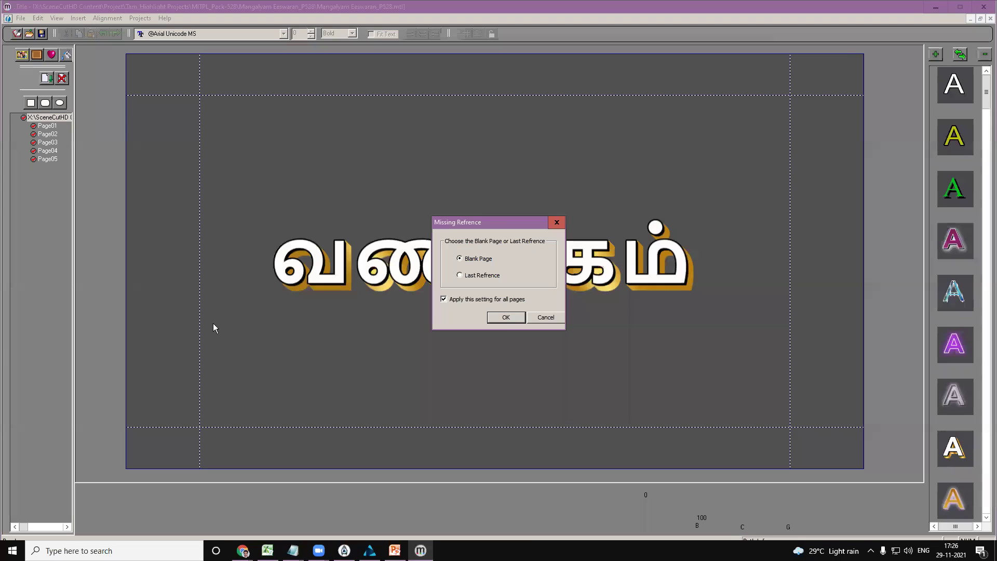
left_click(505, 317)
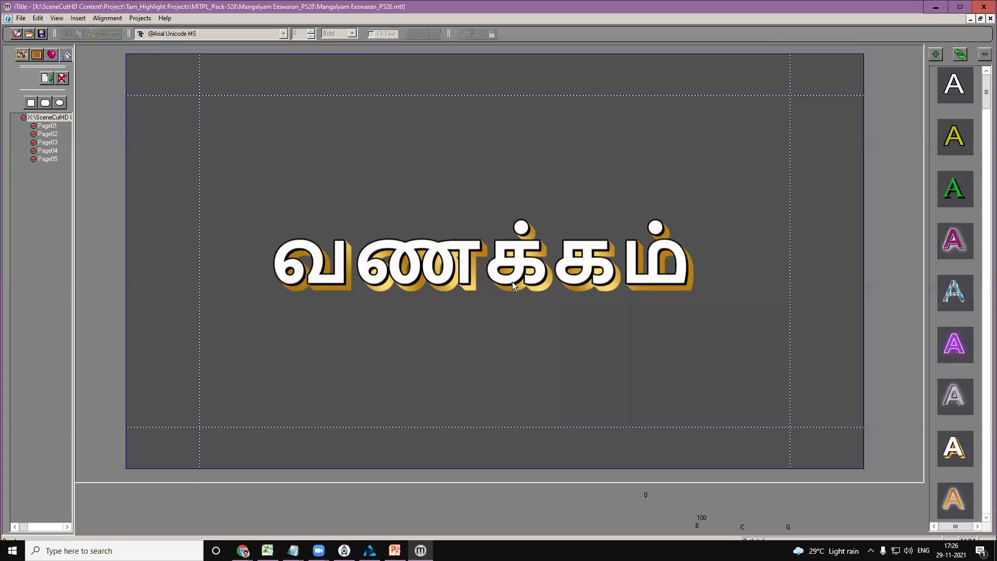
Apply the glowing purple text style with a light outline to the title வணக்கம், save the title project and close iTitle
left_click(512, 282)
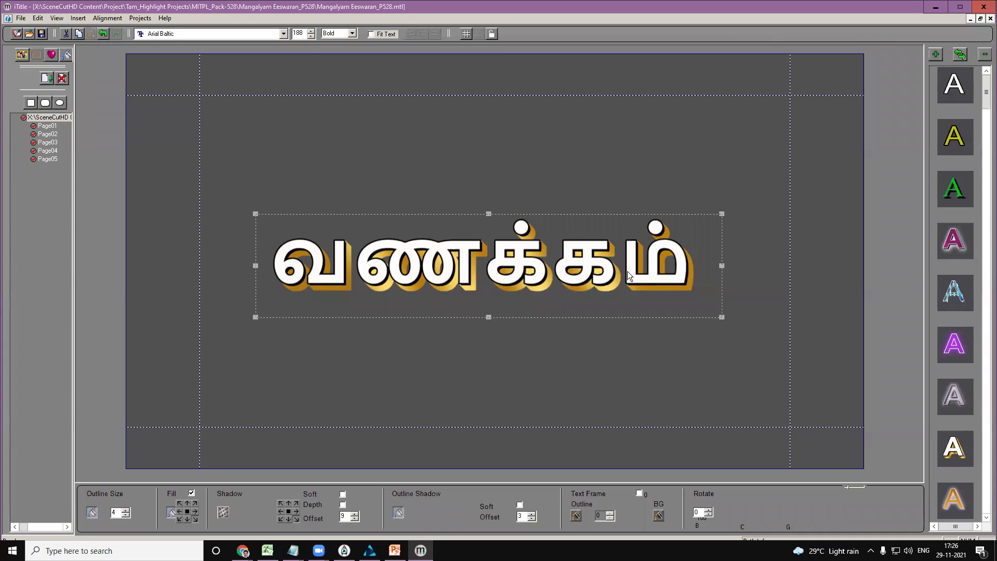
left_click(969, 343)
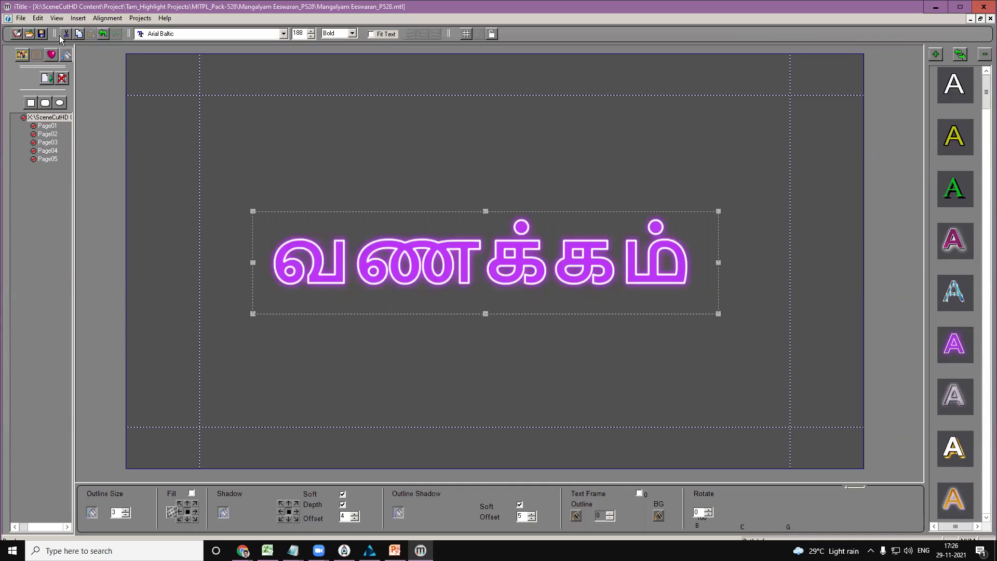
left_click(42, 34)
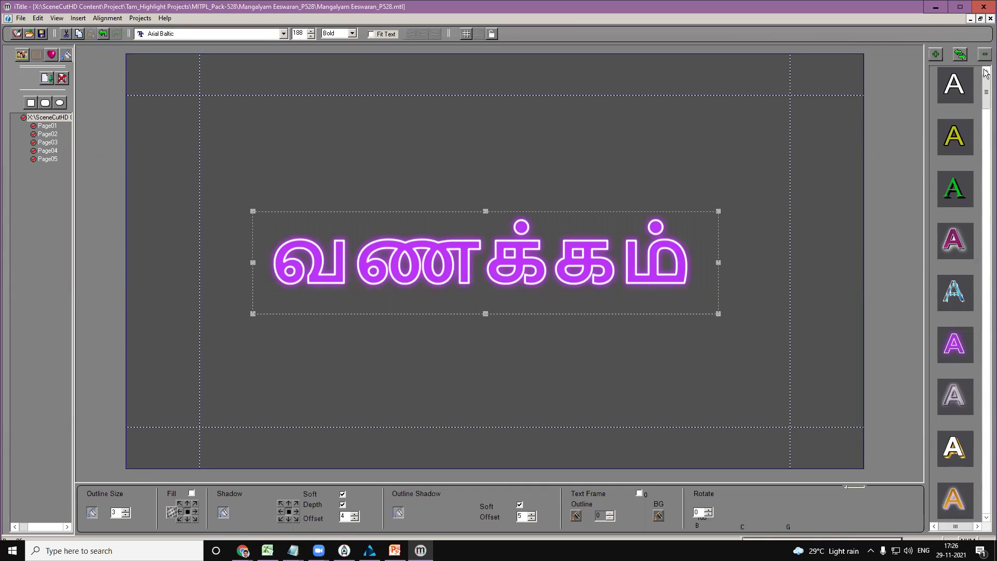
left_click(990, 19)
left_click(984, 6)
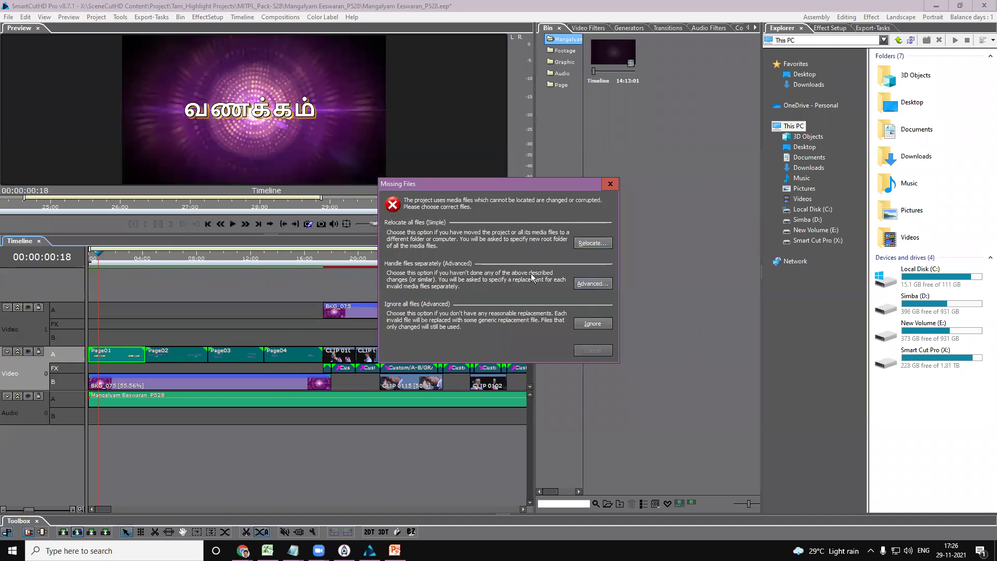
Handle all the changed media files with the Advanced option and preview the restyled title in full screen
left_click(565, 285)
key("ctrl+a")
left_click(626, 386)
double_click(265, 126)
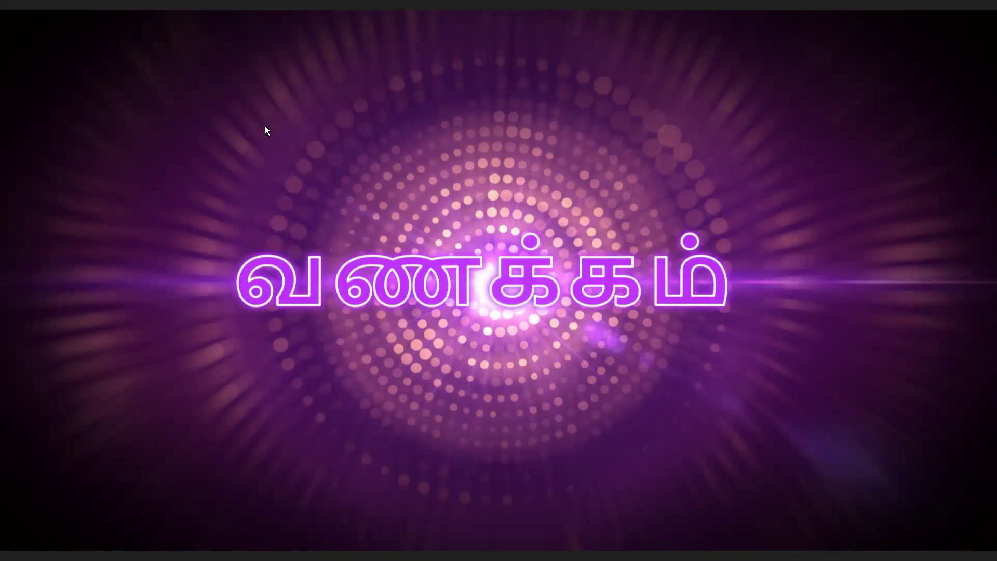
double_click(265, 126)
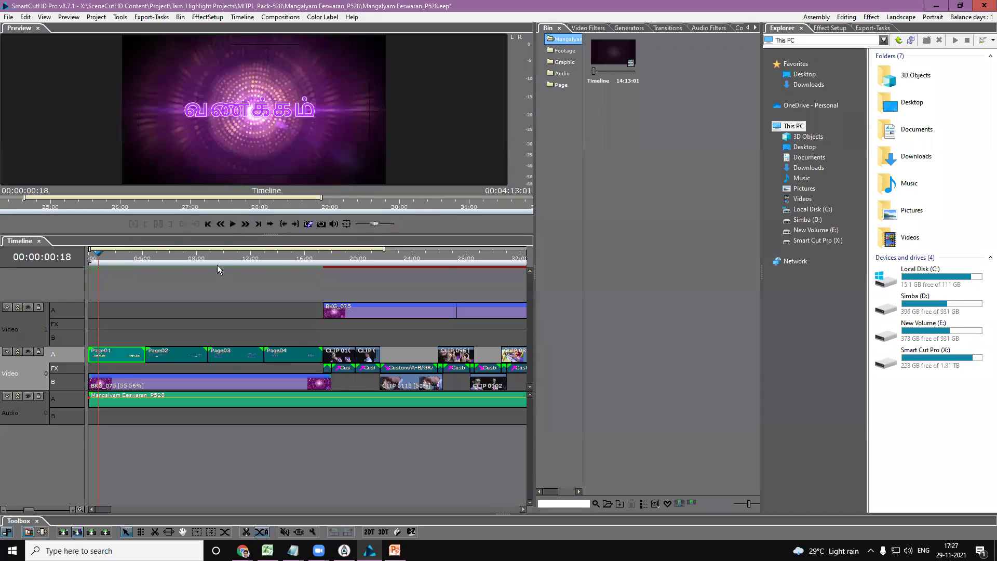
Highlight the source of timeline clip CLIP 0107 at 00:00:18:06 in the bin and select it there
left_click_drag(313, 260, 334, 258)
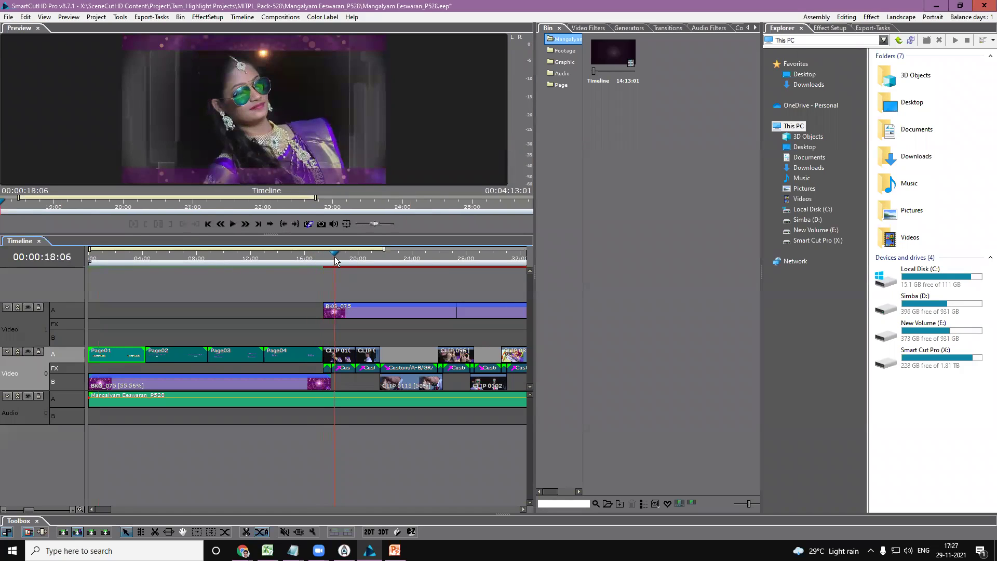
scroll(334, 260, "up", 3)
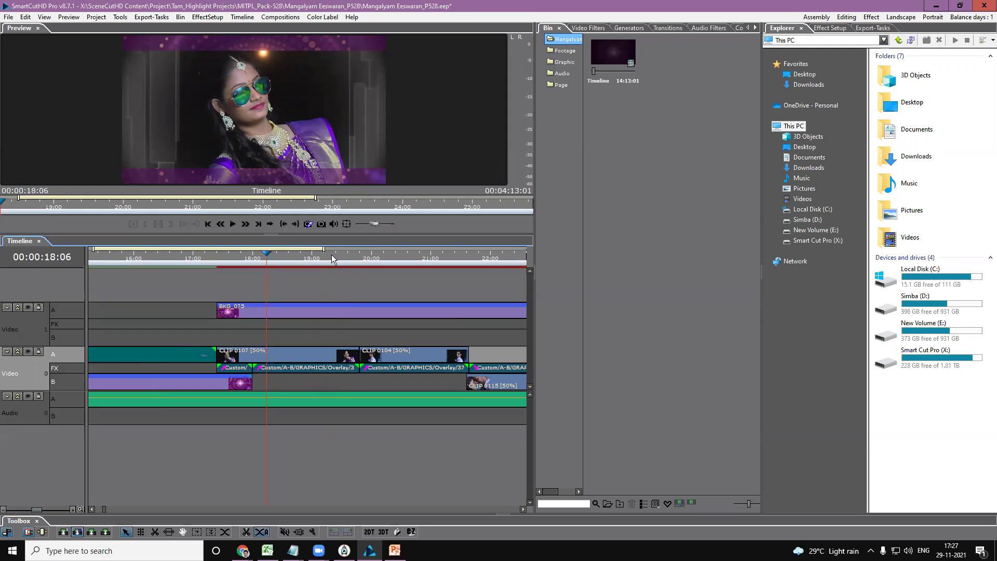
left_click(291, 356)
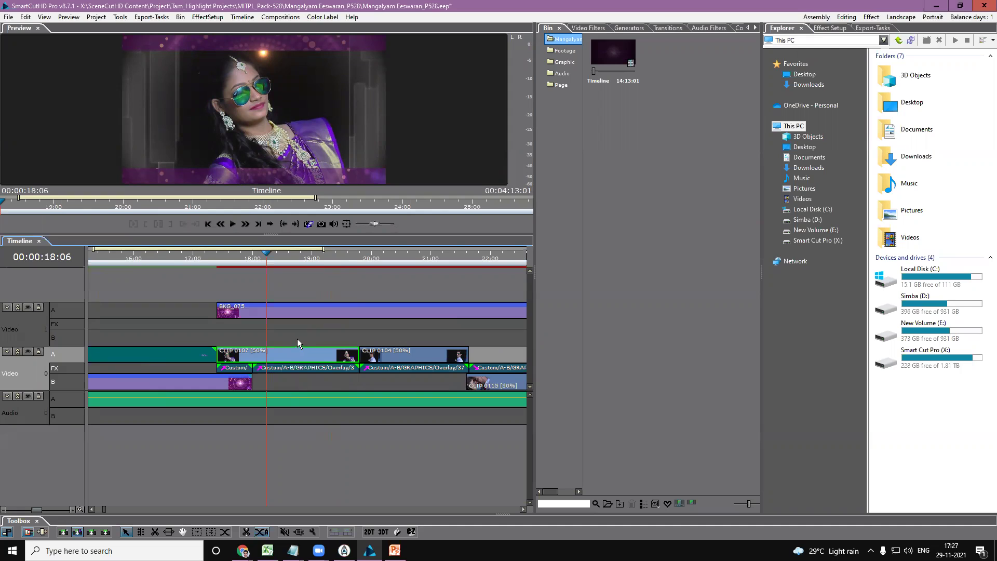
right_click(274, 354)
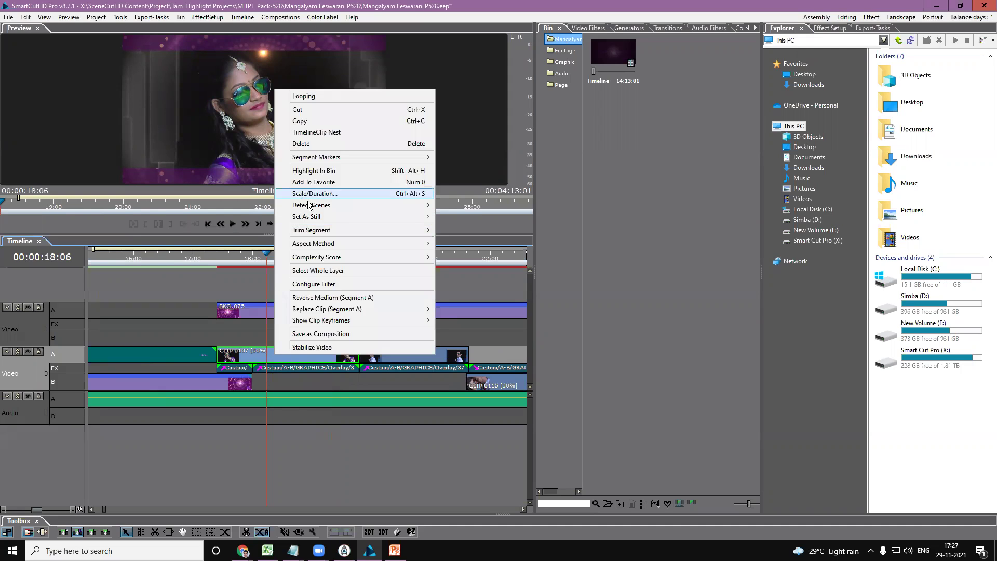
left_click(326, 171)
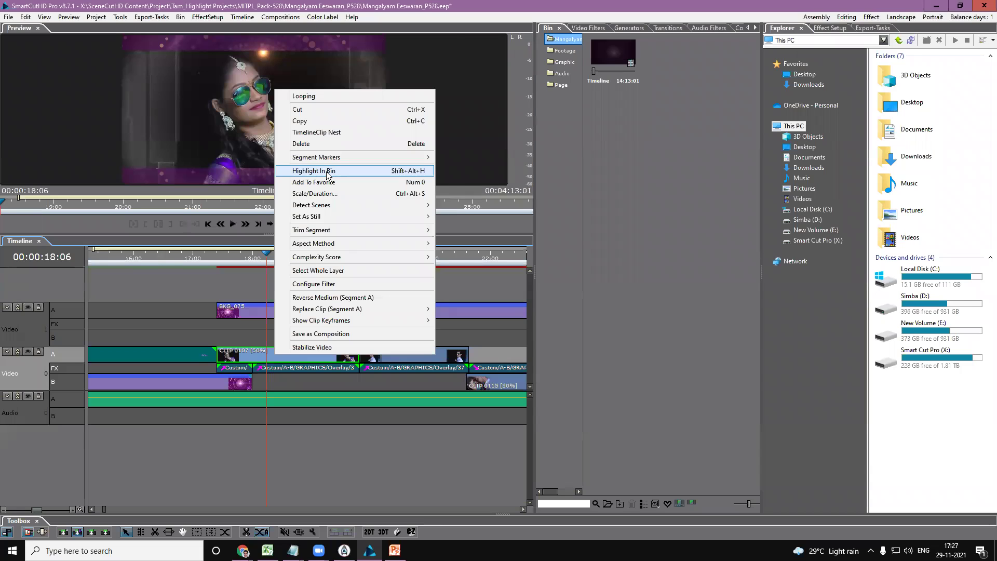
left_click(326, 171)
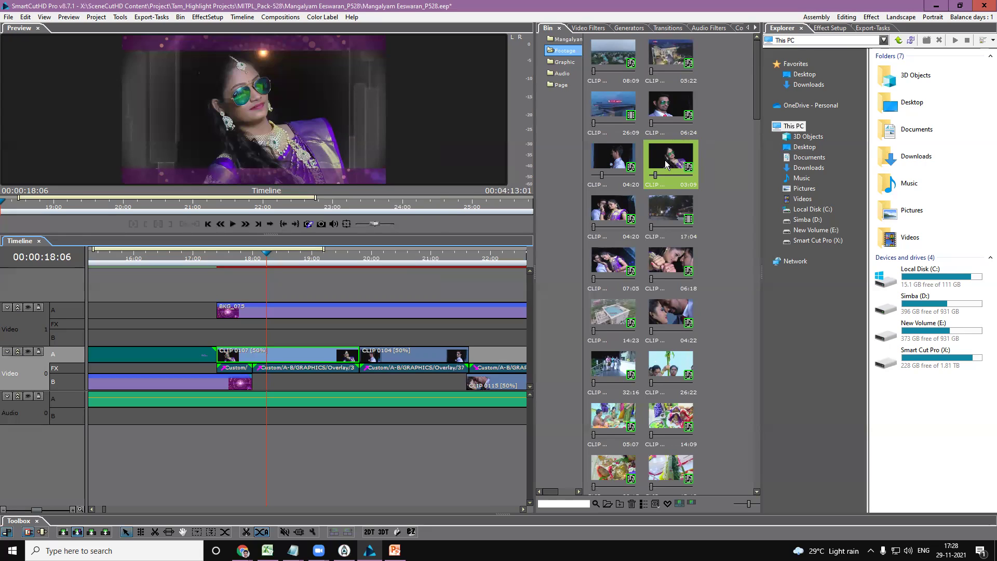
left_click(664, 161)
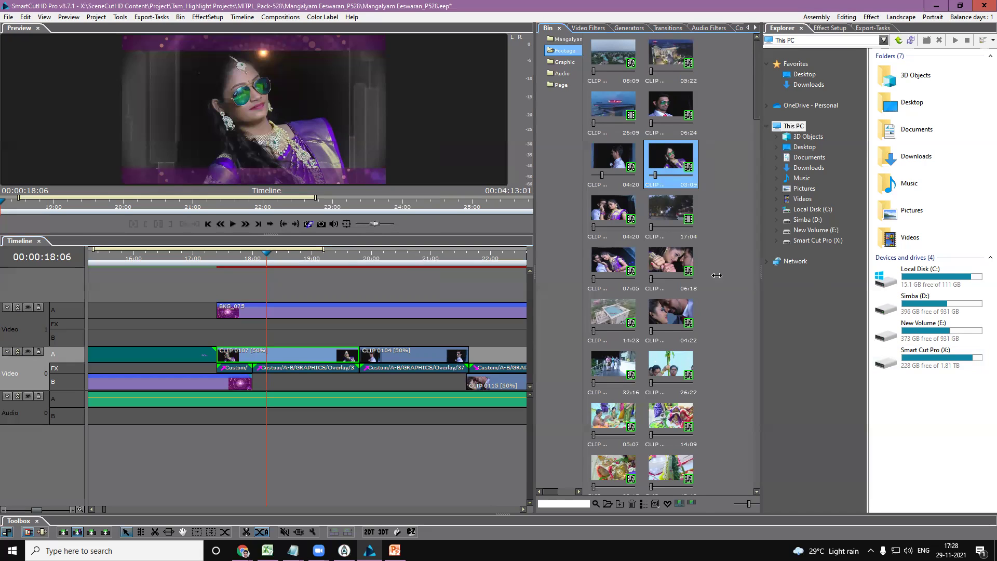
Widen the file browser area and open the 2 Mail folder inside SOUTH WEDDING FOTTAGE on New Volume (E:)
left_click_drag(761, 281, 715, 280)
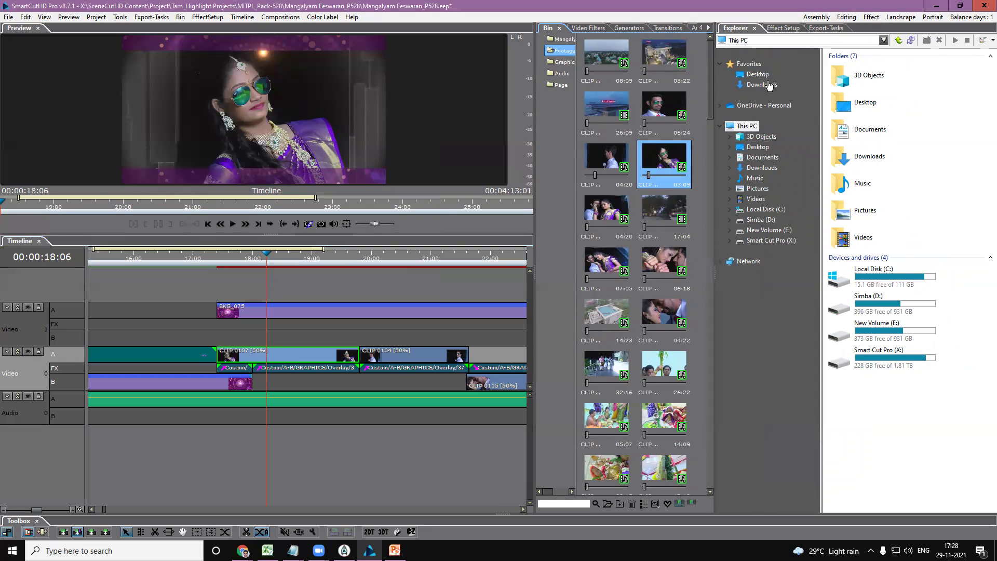
left_click(756, 234)
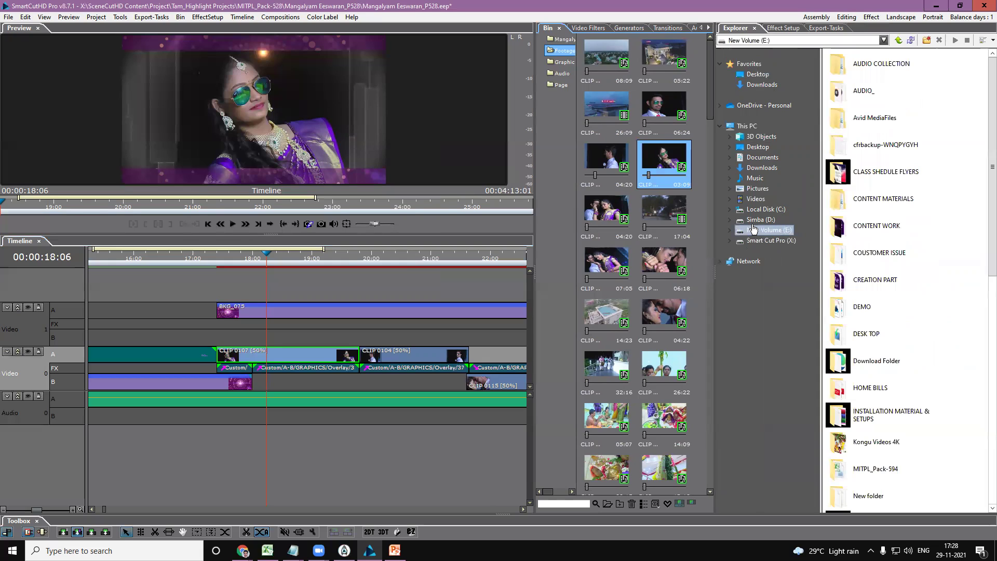
left_click(730, 230)
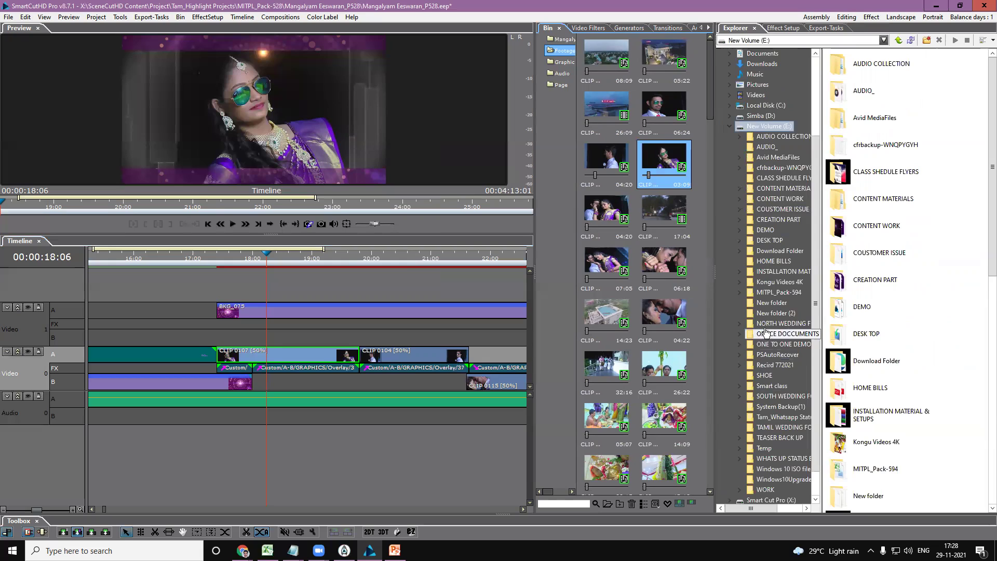
left_click(770, 396)
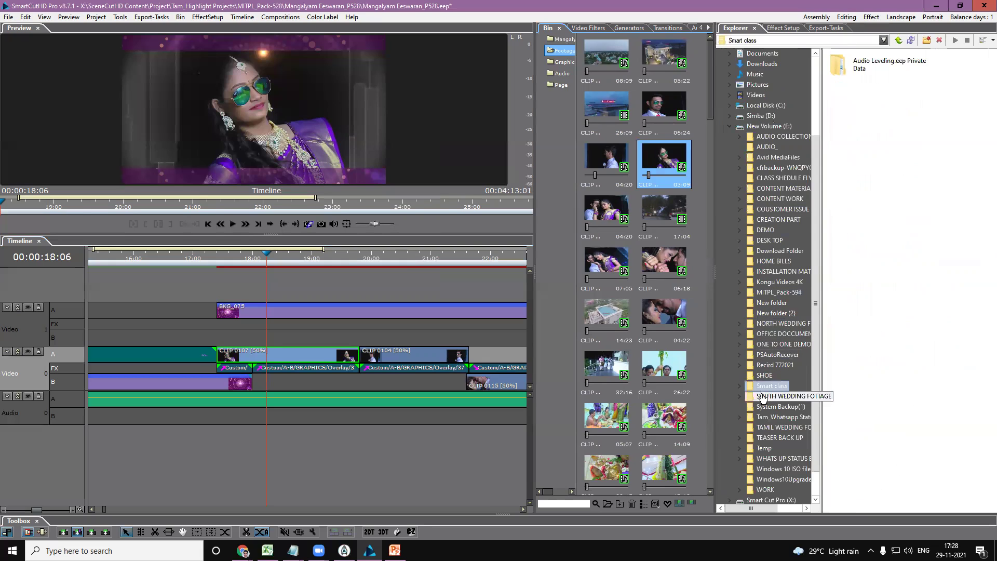
left_click(722, 398)
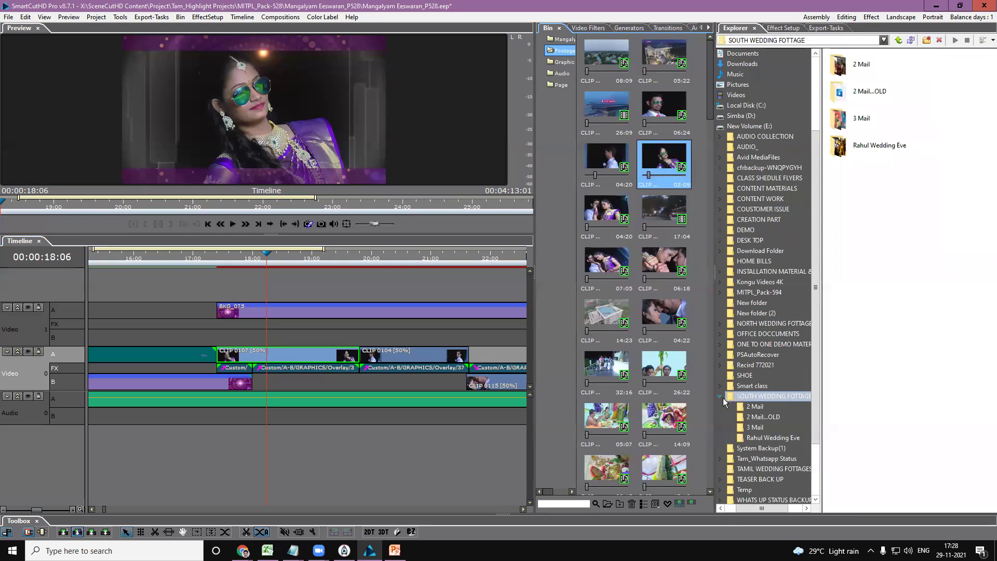
left_click(754, 406)
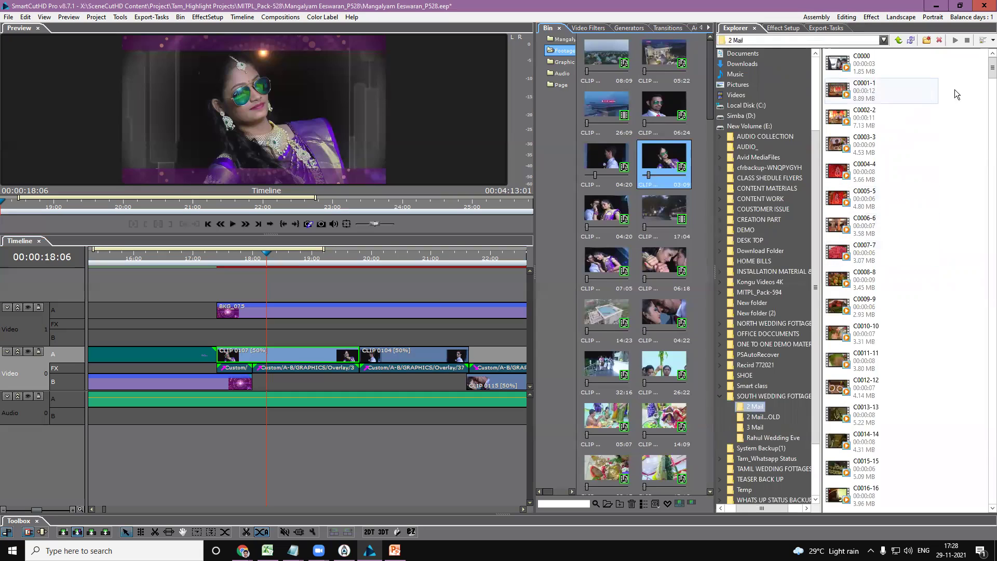
Show the contents of the 2 Mail folder as extra large icons
left_click(992, 40)
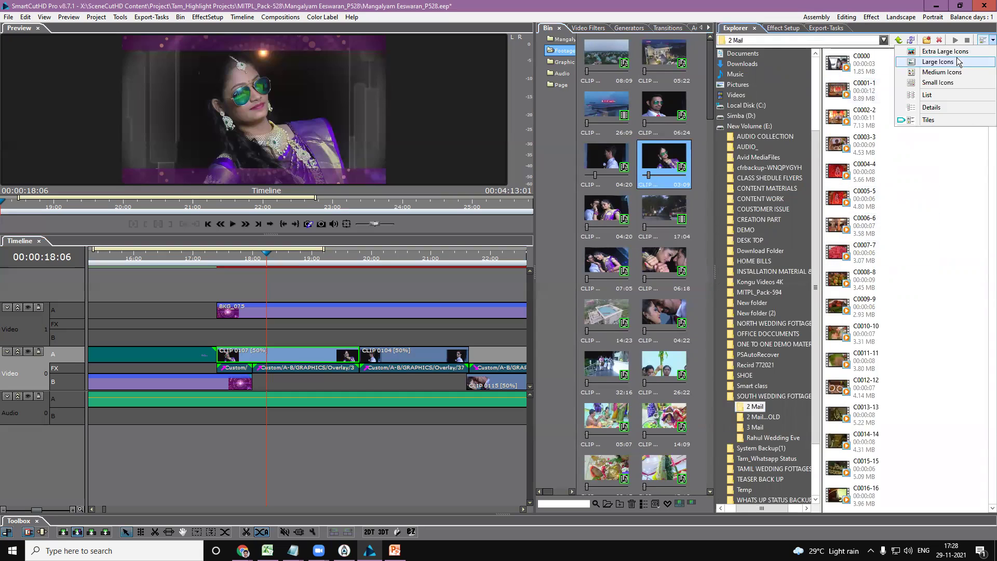
left_click(958, 62)
left_click(992, 40)
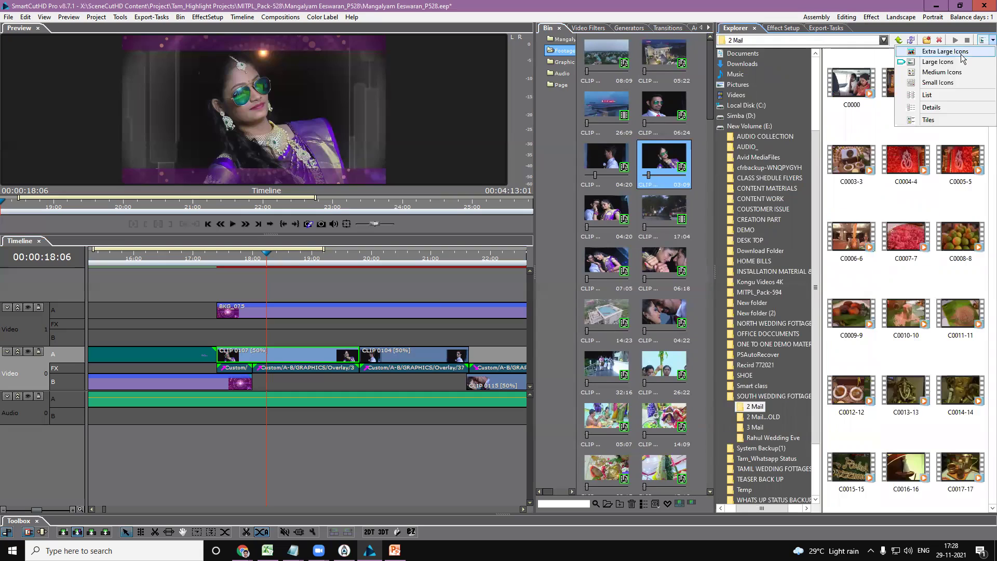
left_click(943, 51)
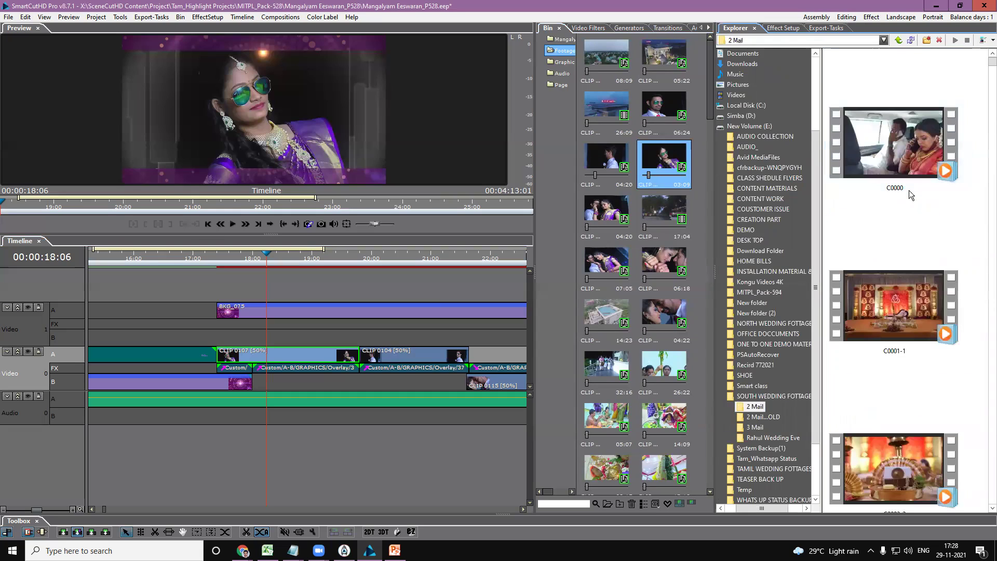
Find the bride footage C0031-31 in the 2 Mail folder and replace the selected bin source of CLIP 0107 with it
left_click(988, 76)
left_click_drag(987, 76, 988, 106)
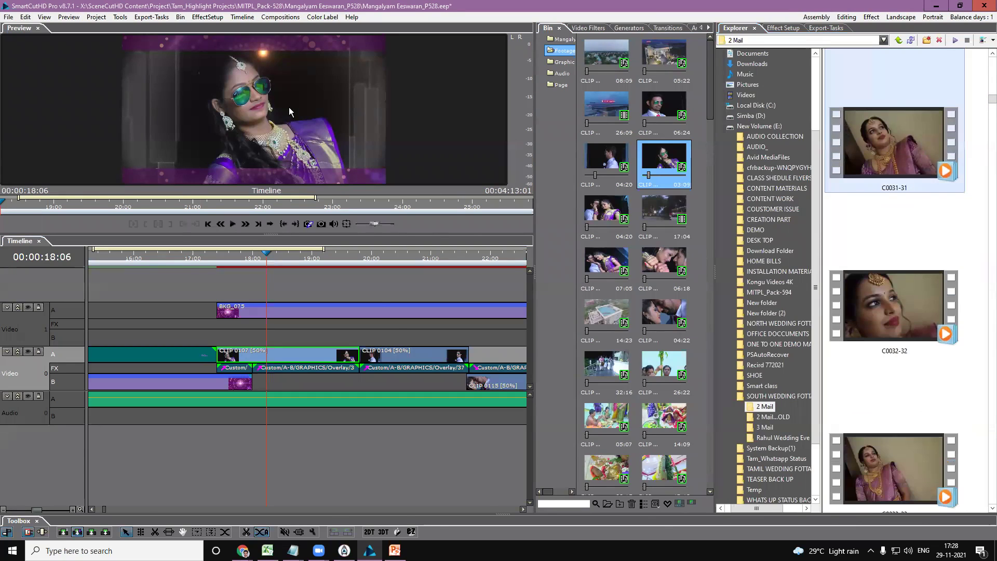
double_click(289, 111)
double_click(288, 107)
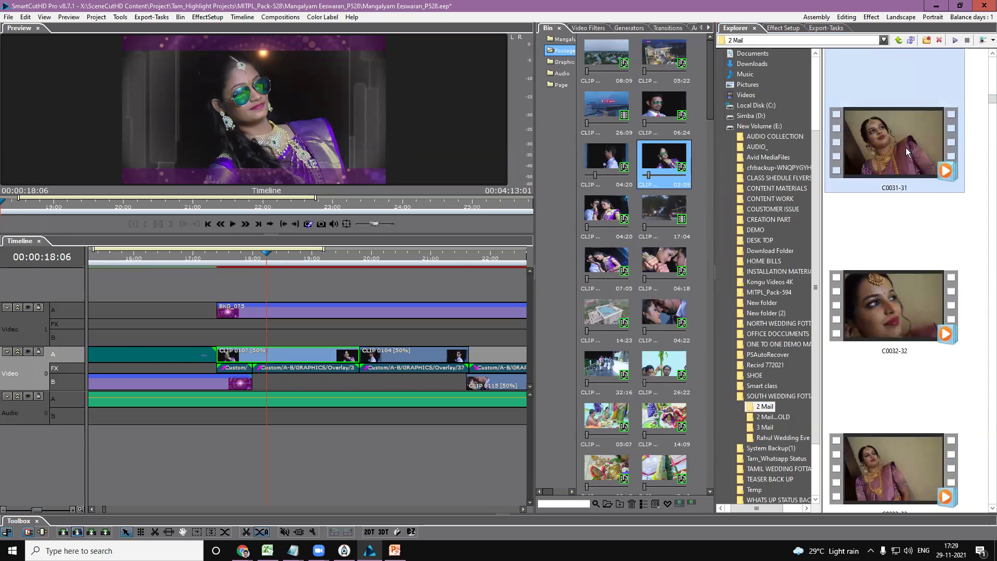
double_click(888, 133)
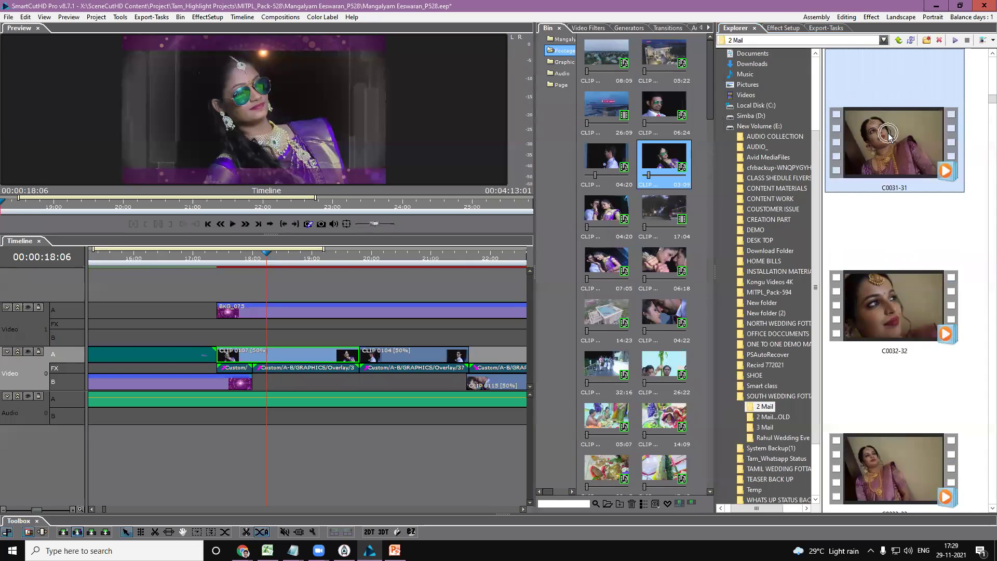
left_click_drag(891, 135, 677, 176)
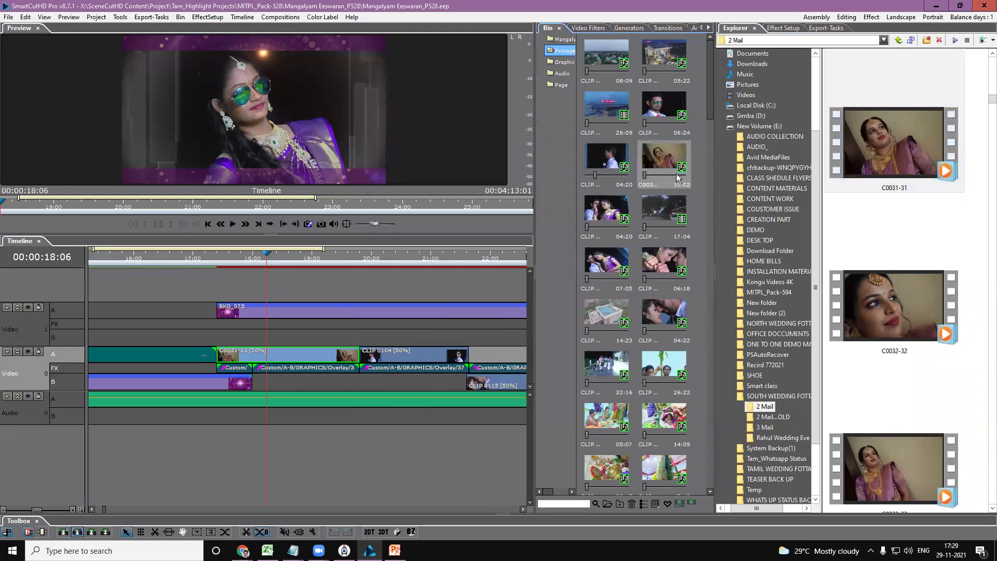
Check the replaced bride clip in full screen at 00:00:18:03, and scrub the timeline on to 00:00:20:23
left_click(263, 260)
double_click(269, 142)
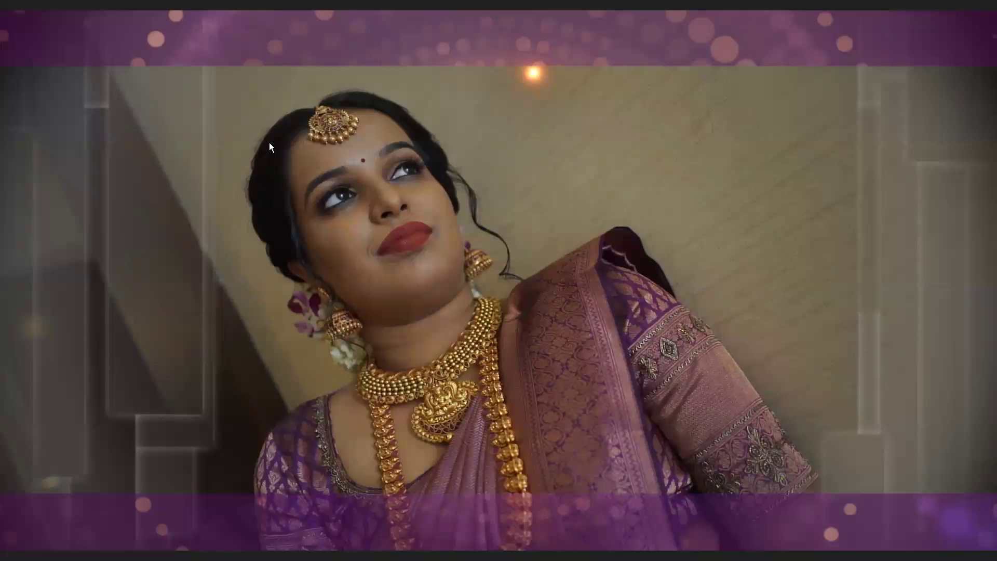
double_click(269, 143)
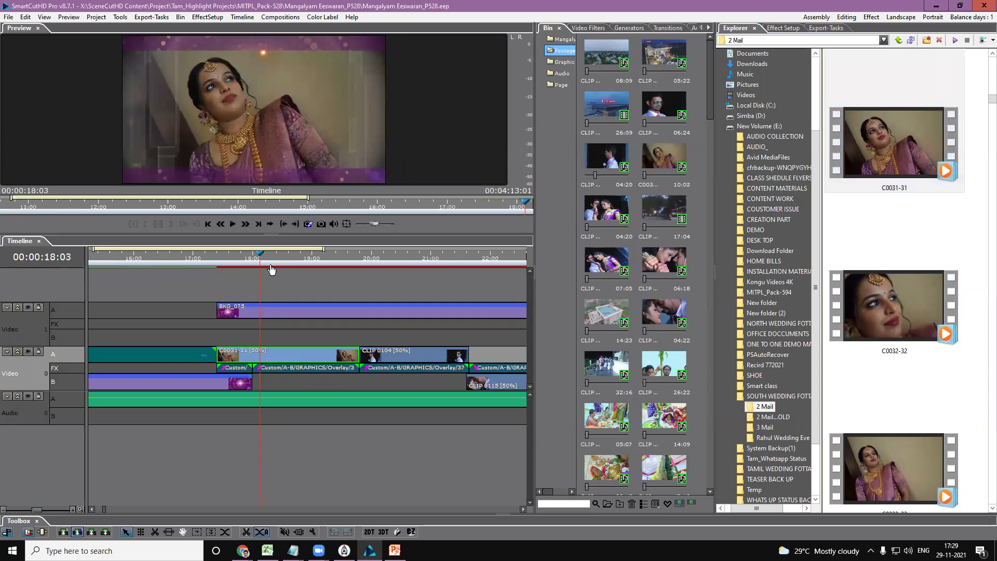
left_click_drag(273, 258, 328, 263)
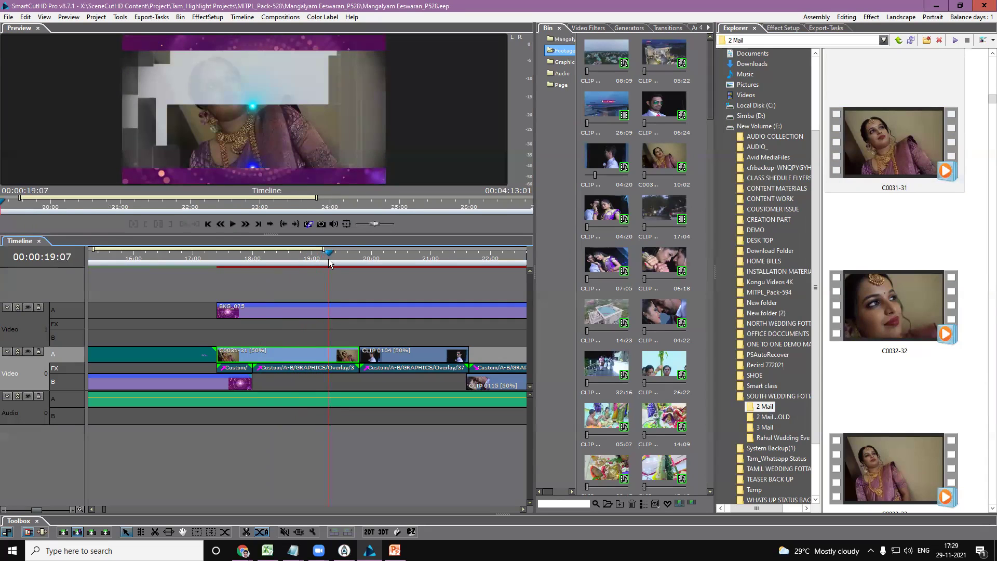
mouse_move(328, 263)
left_mouse_down()
mouse_move(254, 262)
mouse_move(338, 261)
left_mouse_up()
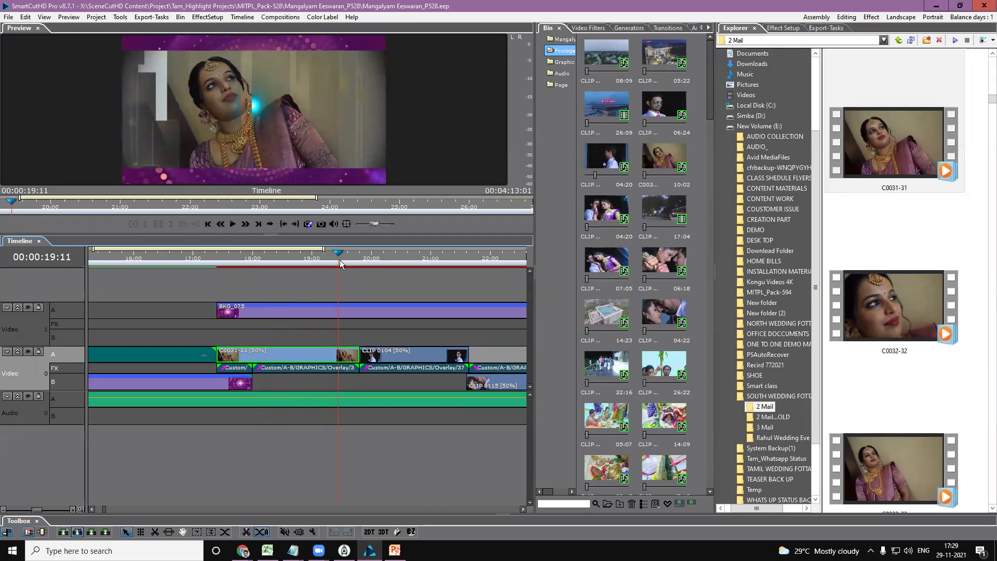
left_click_drag(340, 258, 428, 259)
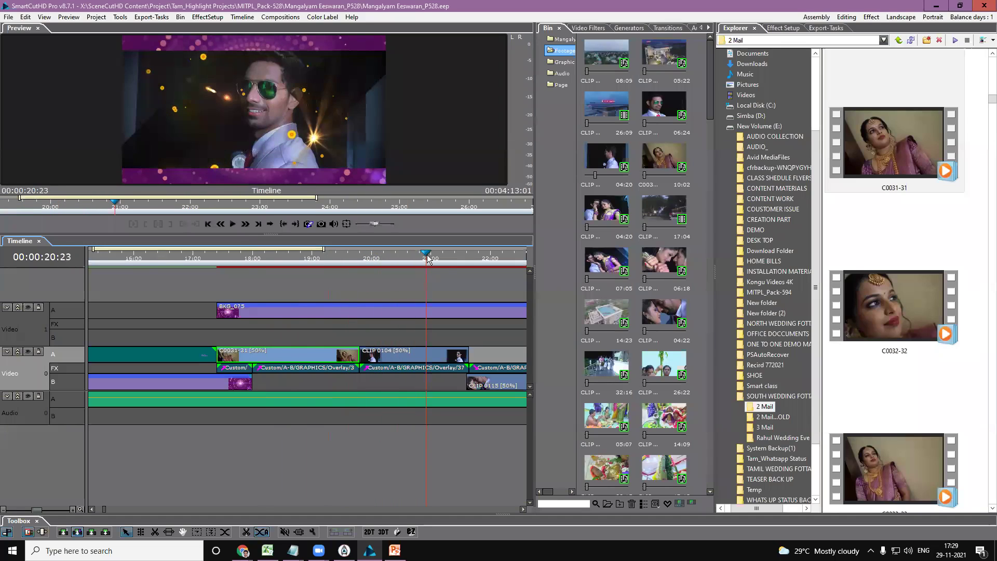
Highlight the source of timeline clip CLIP 0104 in the bin
left_click(415, 356)
right_click(415, 357)
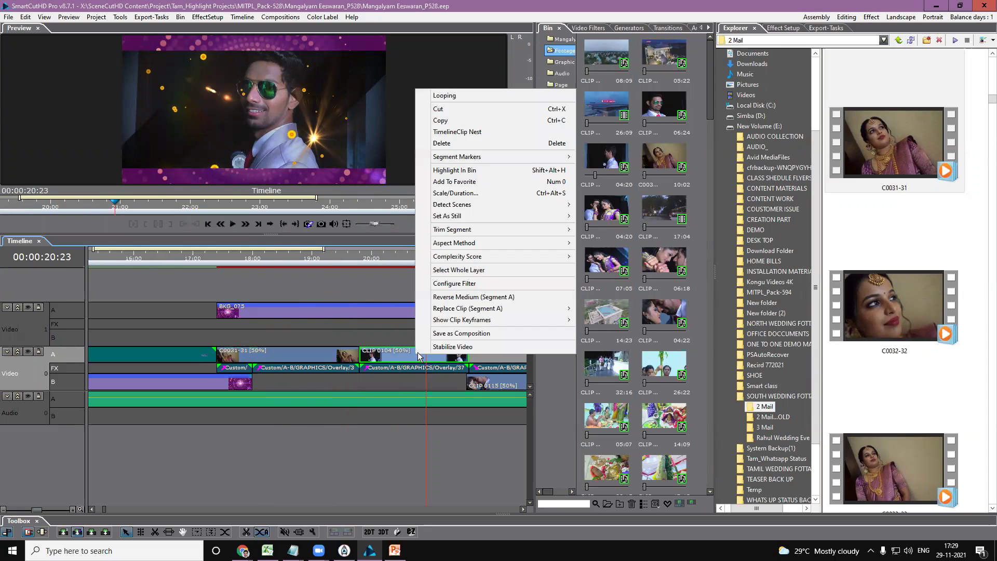
left_click(460, 170)
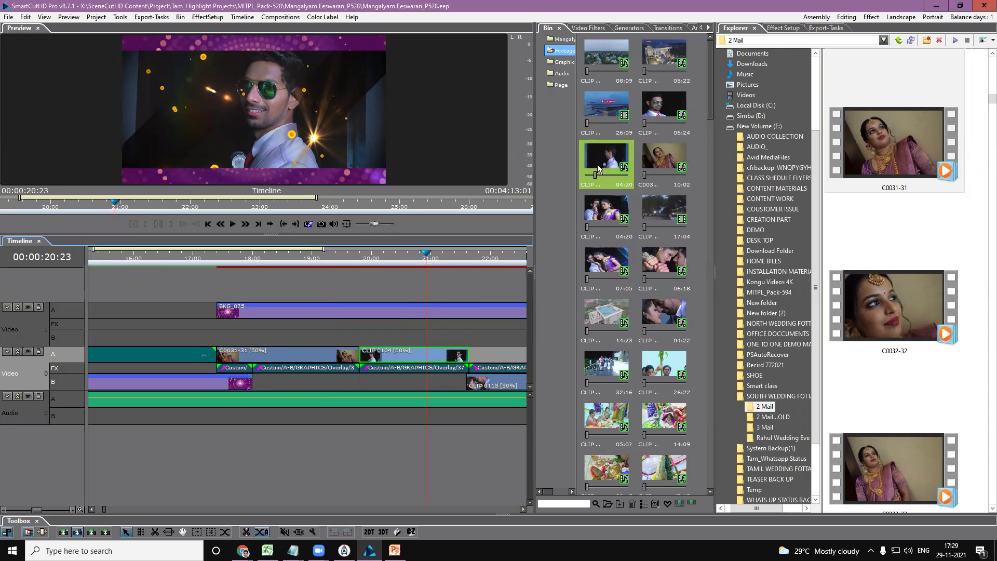
Find the groom footage KARO8122 in the 3 Mail folder of SOUTH WEDDING FOTTAGE and replace the highlighted bin clip with it
scroll(906, 289, "down", 7)
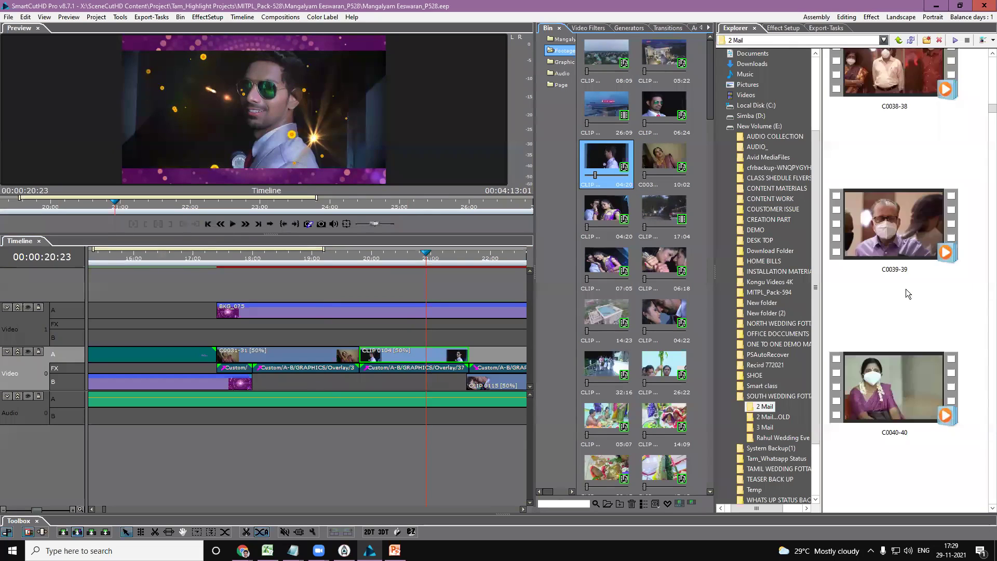
left_click(898, 40)
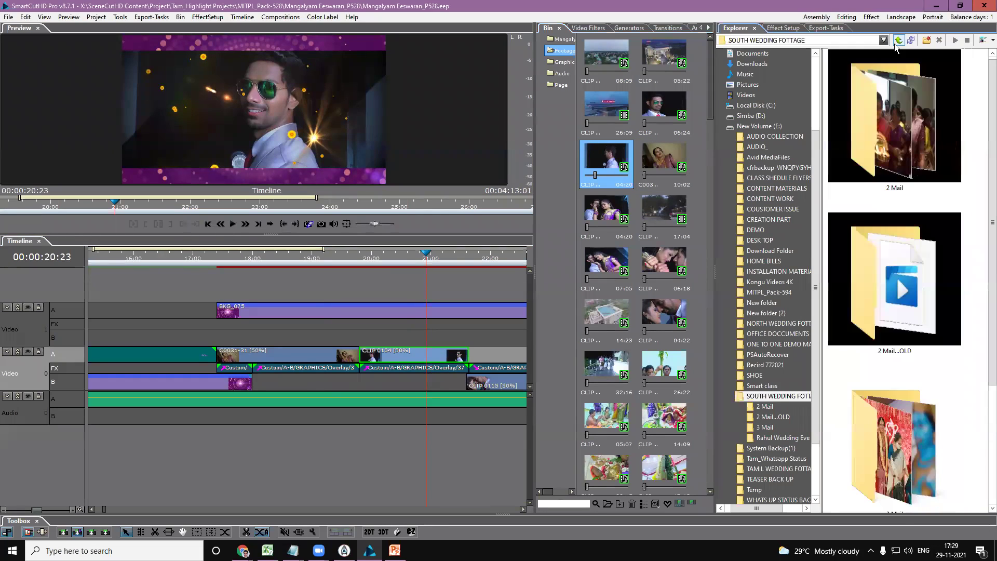
double_click(903, 433)
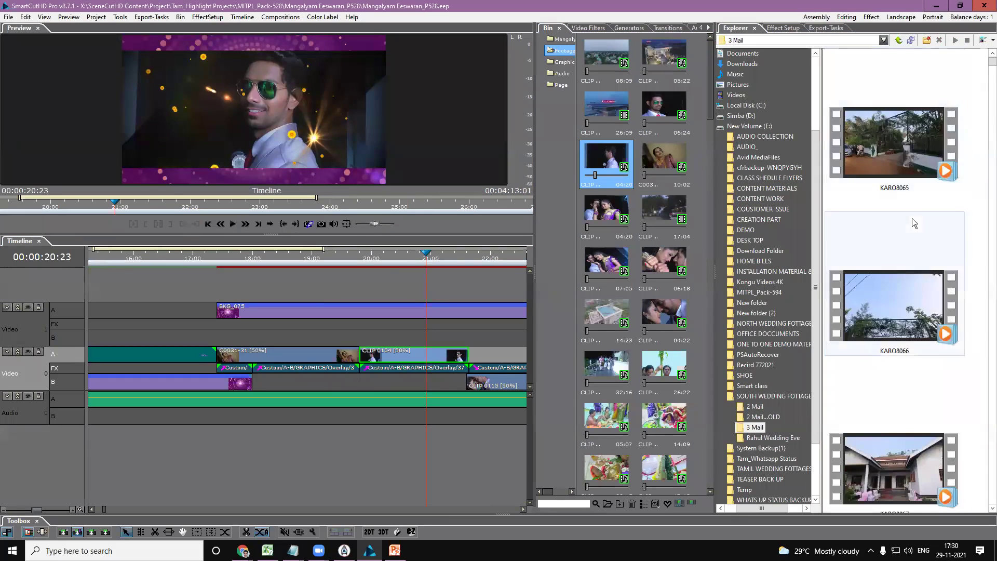
scroll(912, 219, "down", 10)
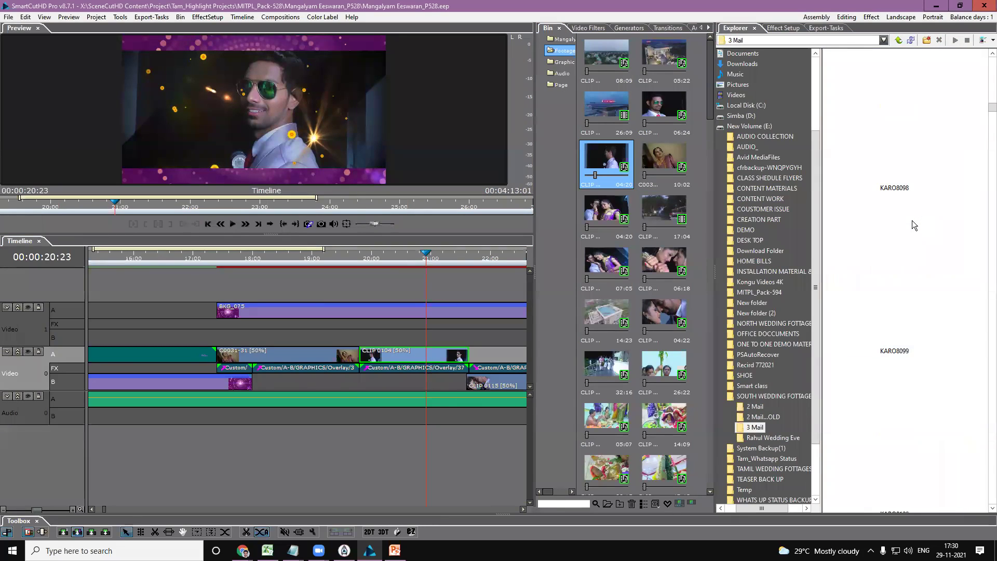
scroll(911, 221, "down", 5)
scroll(912, 219, "down", 2)
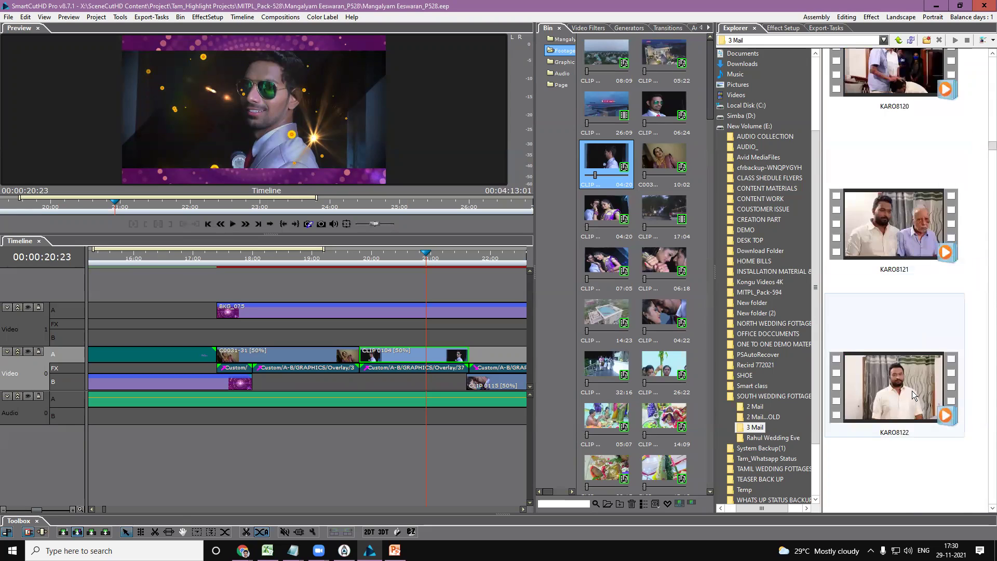
scroll(912, 391, "down", 2)
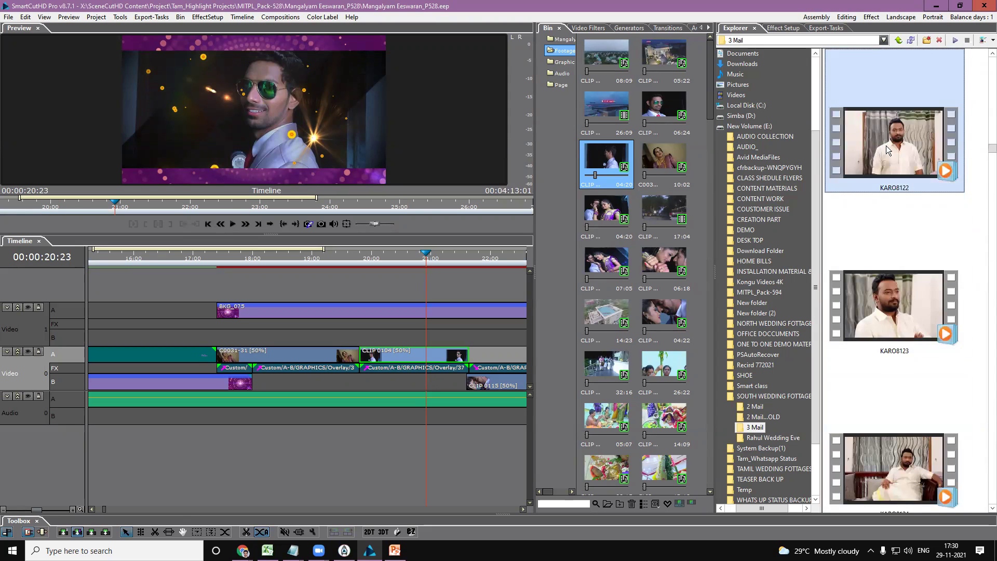
left_click_drag(896, 143, 604, 165)
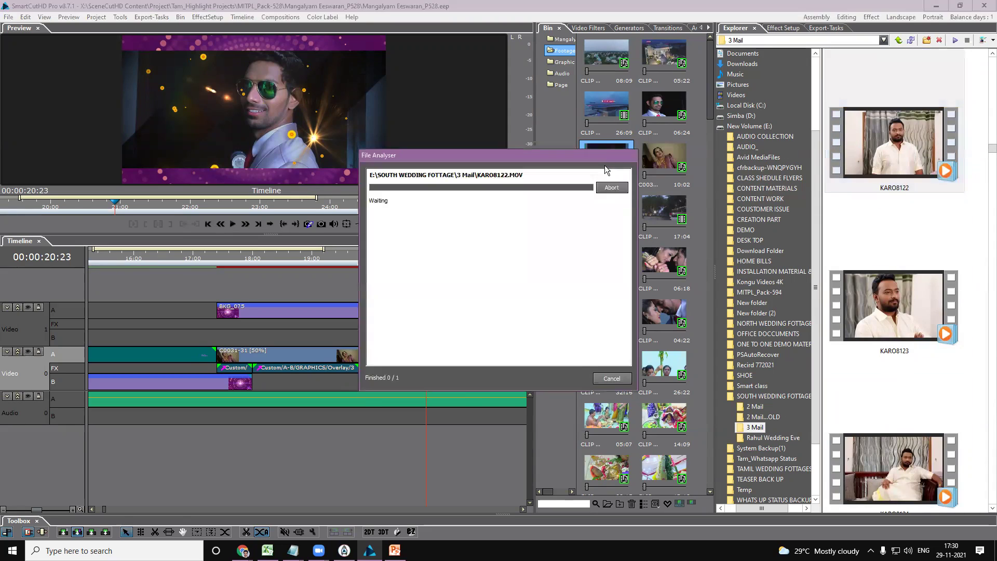
Review the replaced groom clip on the timeline and play on to the couple shot at 00:00:22:04
left_click_drag(387, 257, 435, 260)
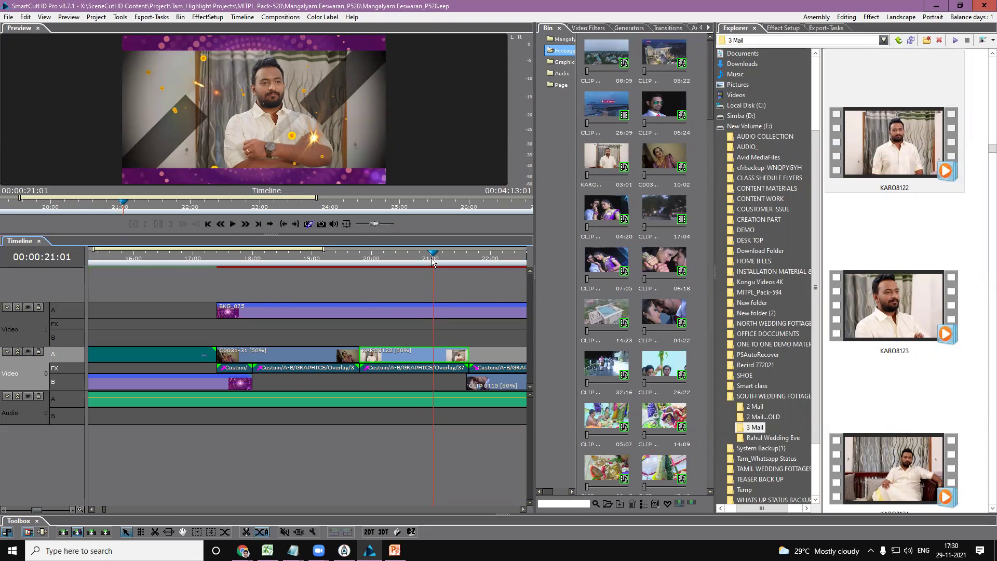
left_click(523, 509)
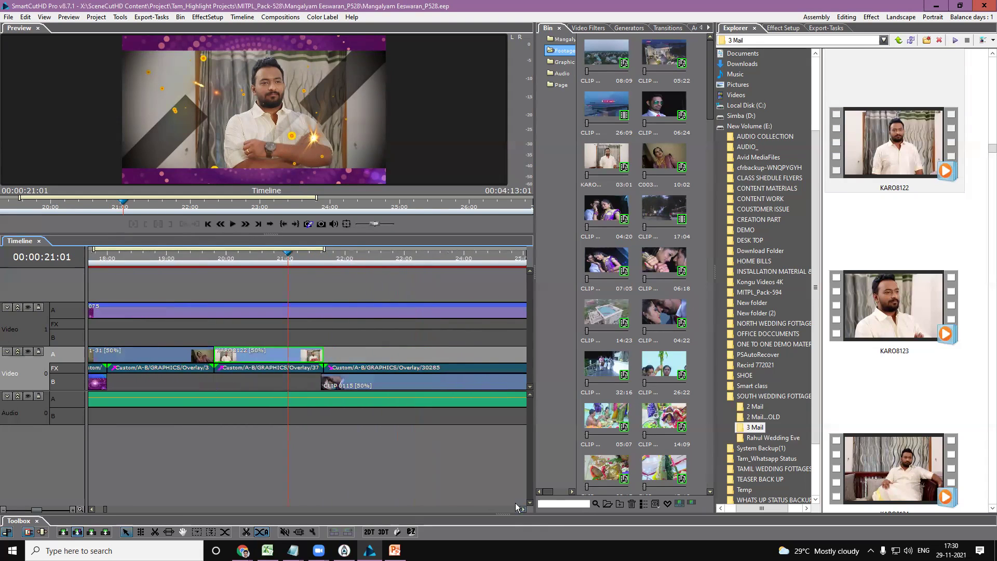
key("space")
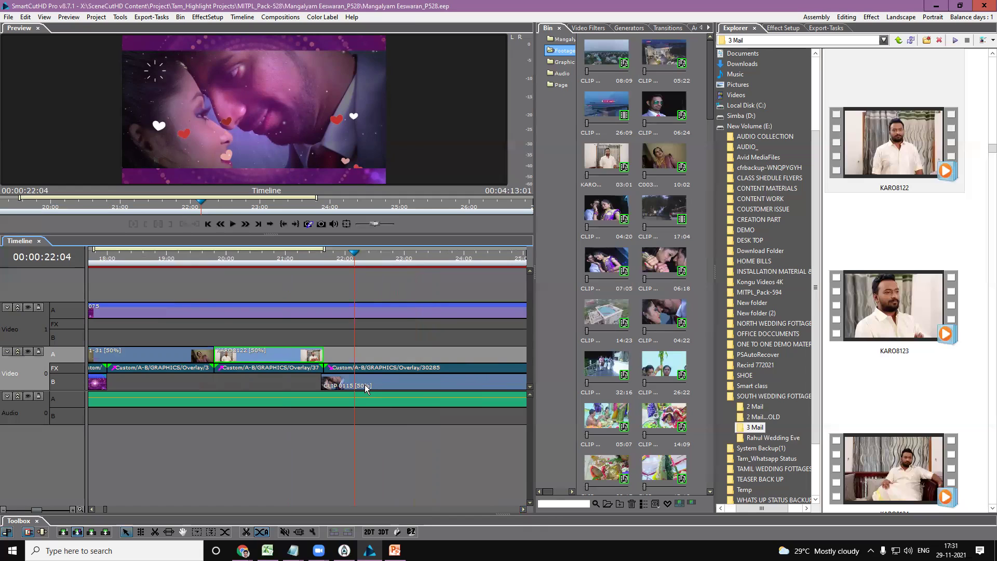
Highlight the source of timeline clip CLIP 0115 in the bin and select it there
left_click(365, 387)
right_click(365, 387)
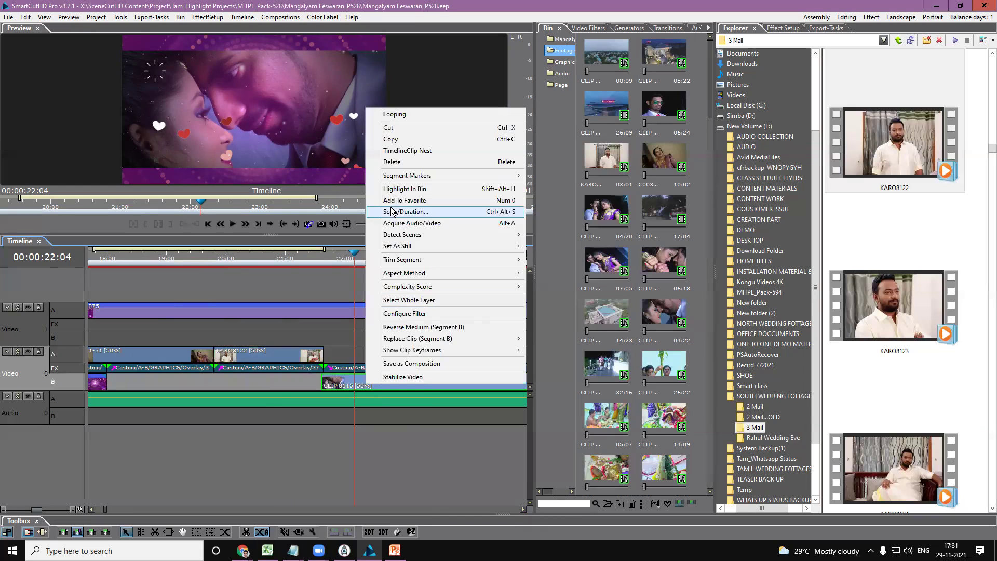
left_click(391, 190)
left_click(669, 310)
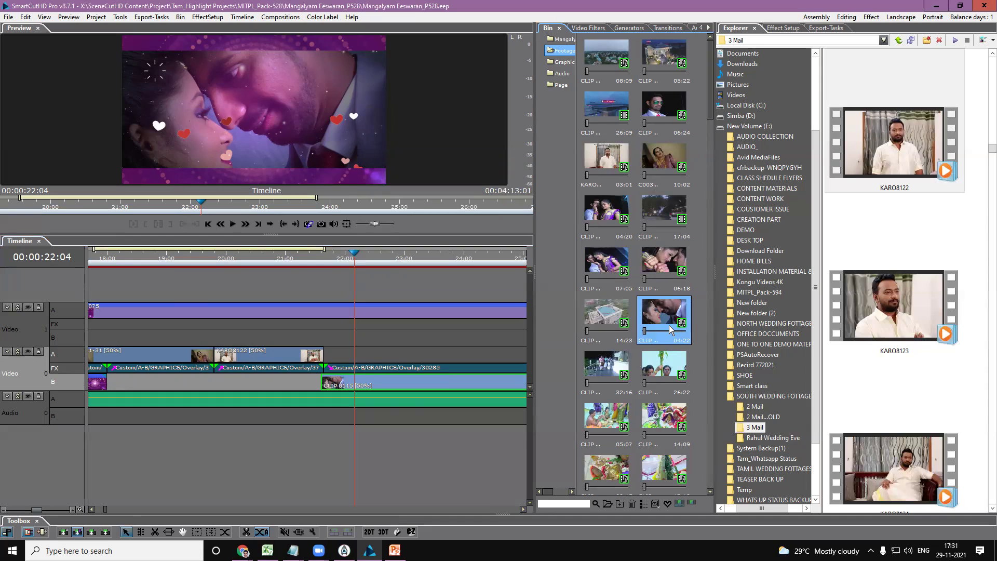
Replace the selected CLIP 0115 bin clip with footage KARO8066 from the 3 Mail folder and check the result in full-screen preview
scroll(892, 271, "up", 10)
scroll(891, 271, "up", 15)
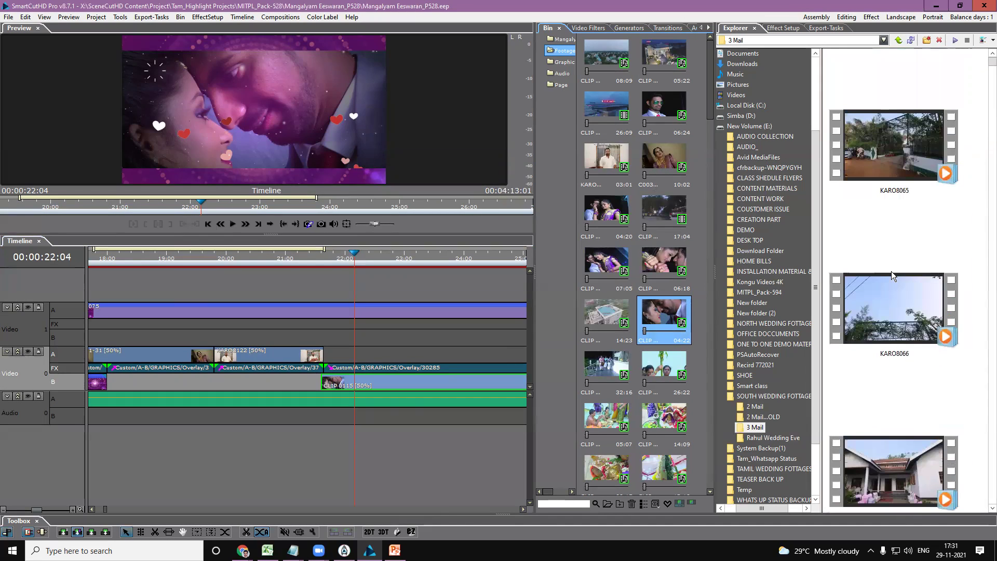
left_click(751, 126)
left_click(719, 127)
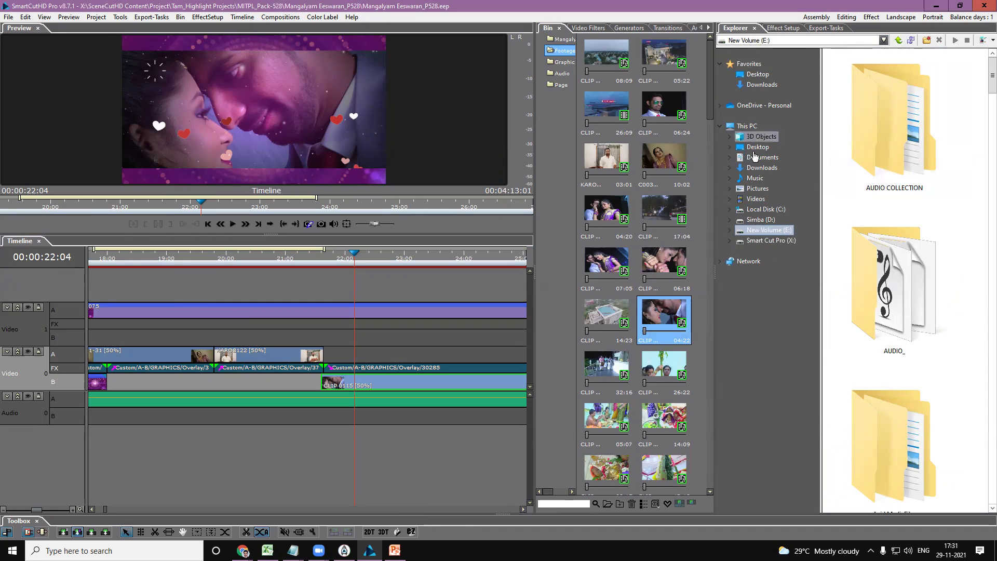
left_click(729, 230)
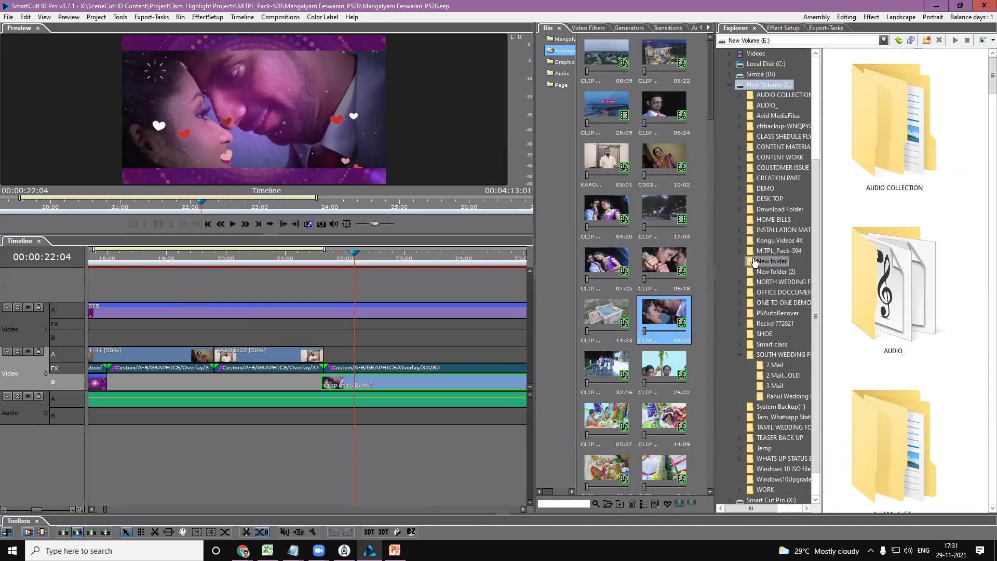
left_click(776, 386)
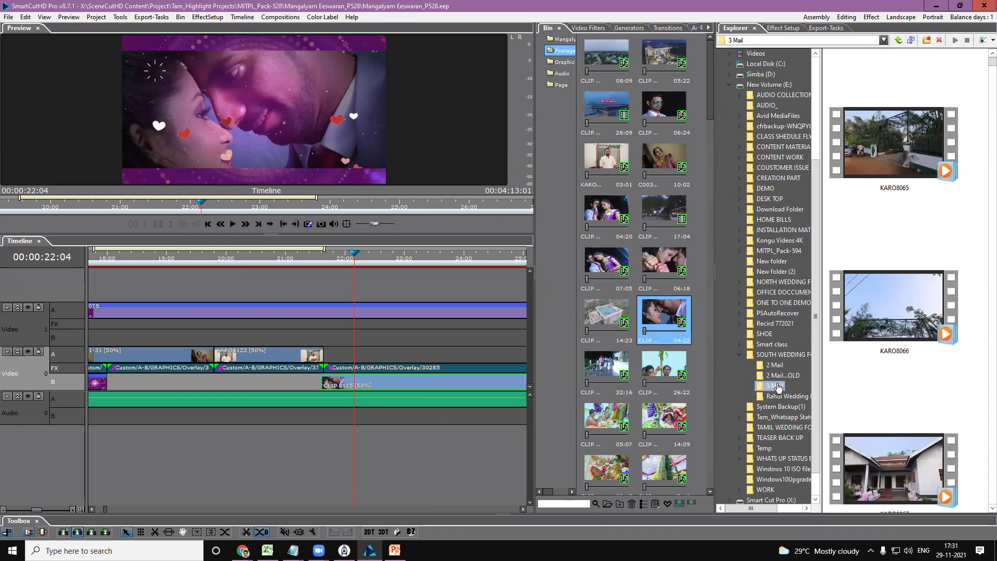
left_click(896, 302)
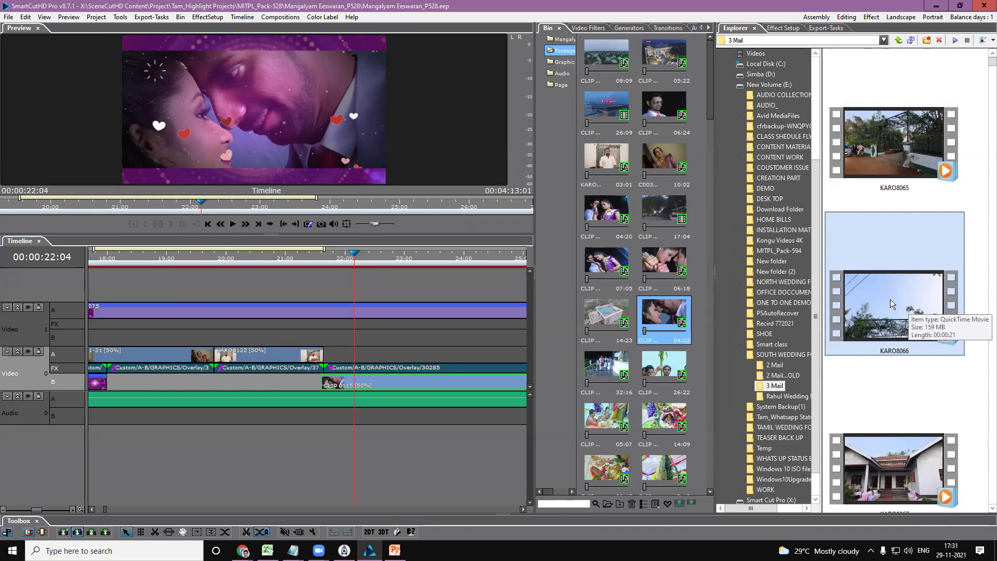
left_click_drag(899, 297, 657, 318)
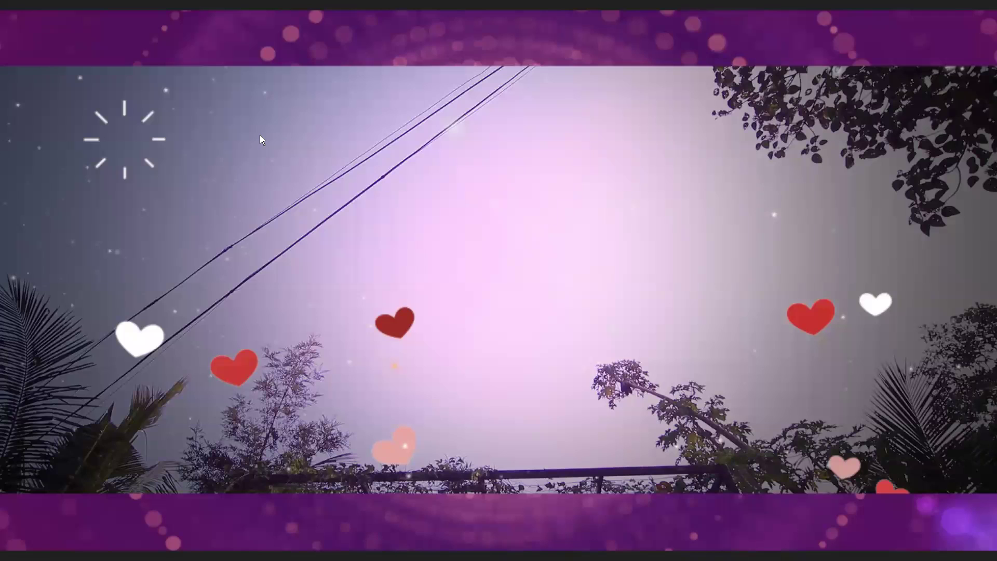
key("Escape")
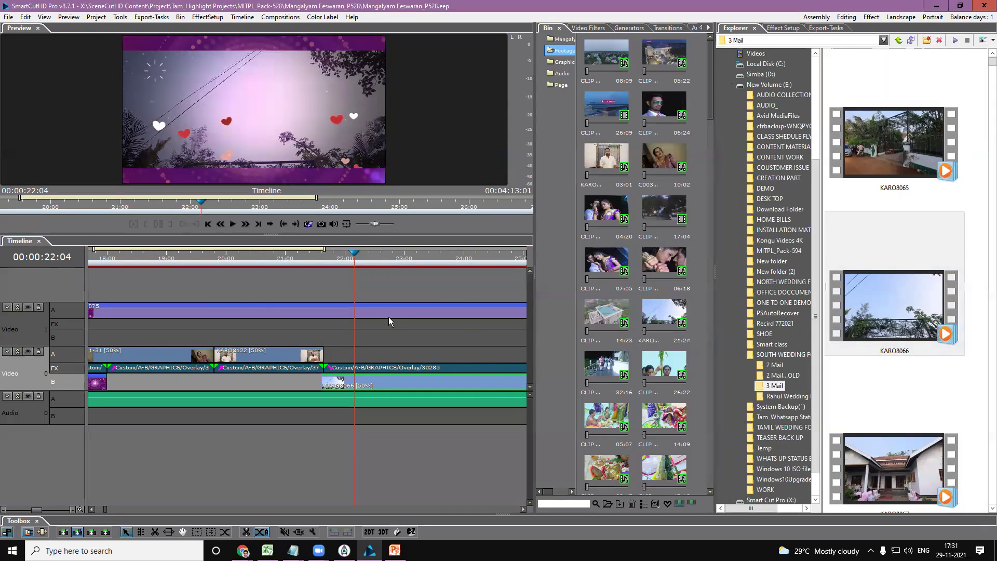
Delete the Custom/A-B/GRAPHICS/Overlay effect above timeline clip KARO8066
scroll(388, 317, "down", 2)
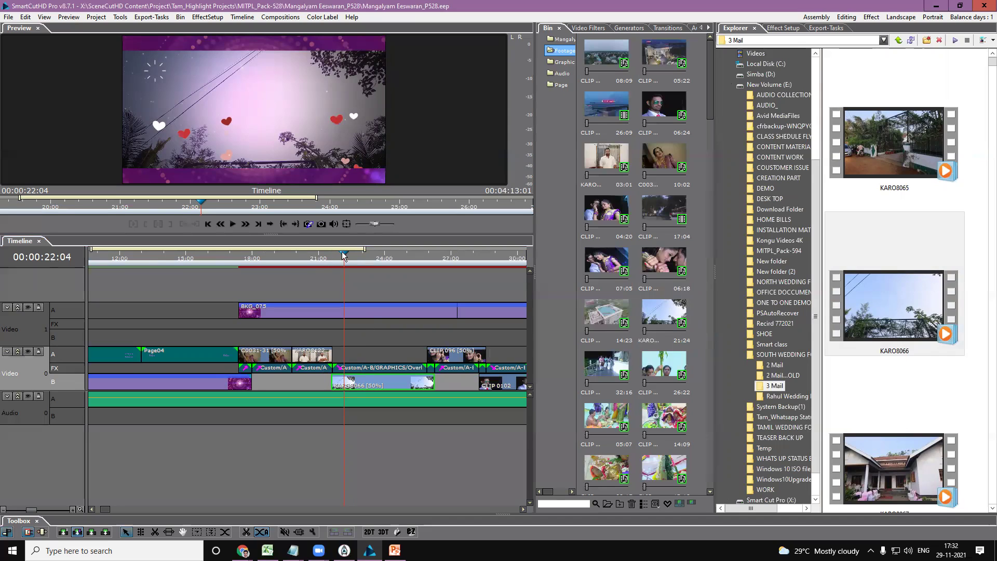
left_click_drag(346, 254, 370, 257)
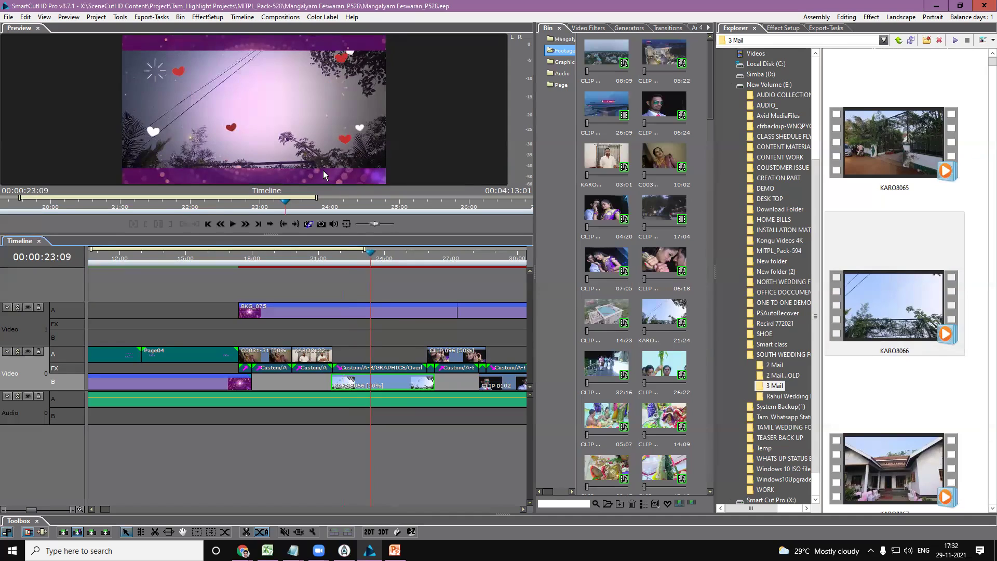
left_click(373, 368)
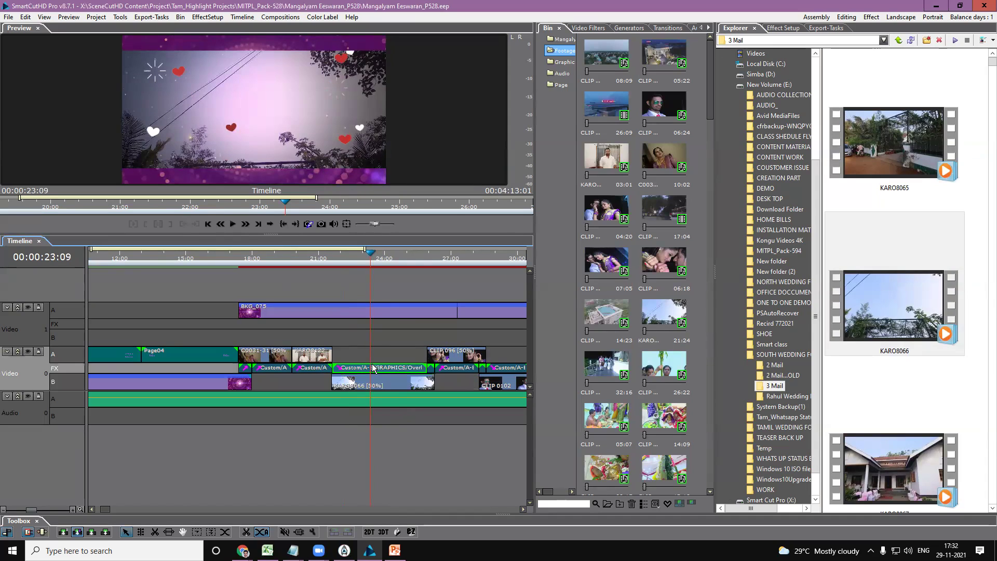
key("Delete")
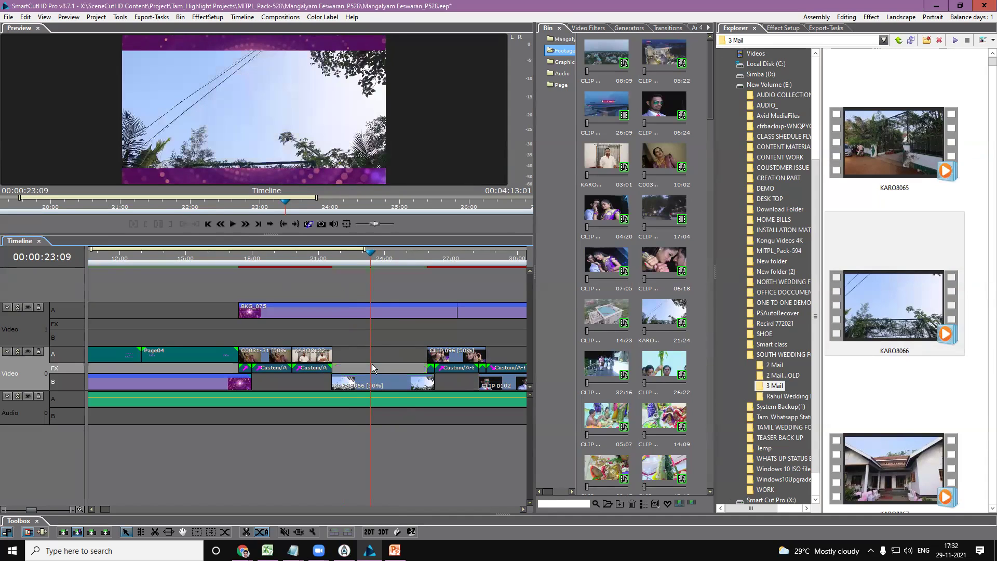
Step through the groom clip KARO8122 from 00:00:19:19 to 00:00:20:06 and delete the overlay effect beneath it
mouse_move(295, 259)
left_mouse_down()
mouse_move(307, 260)
mouse_move(292, 260)
left_mouse_up()
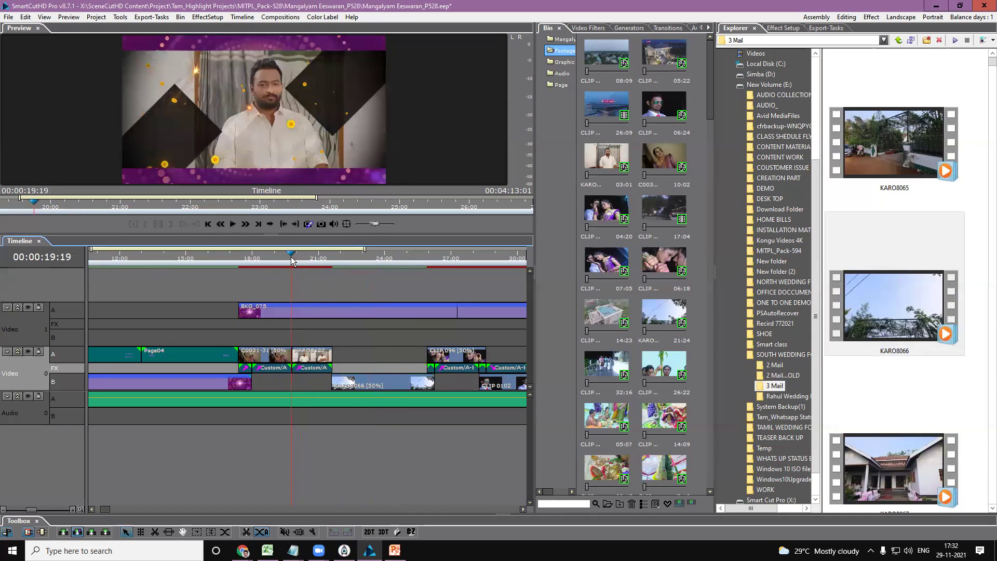
key("Right")
key("Right")
key("Right")
key("Right")
key("Right")
key("Right")
key("Right")
key("Right")
key("Right")
key("Right")
key("Right")
key("Right")
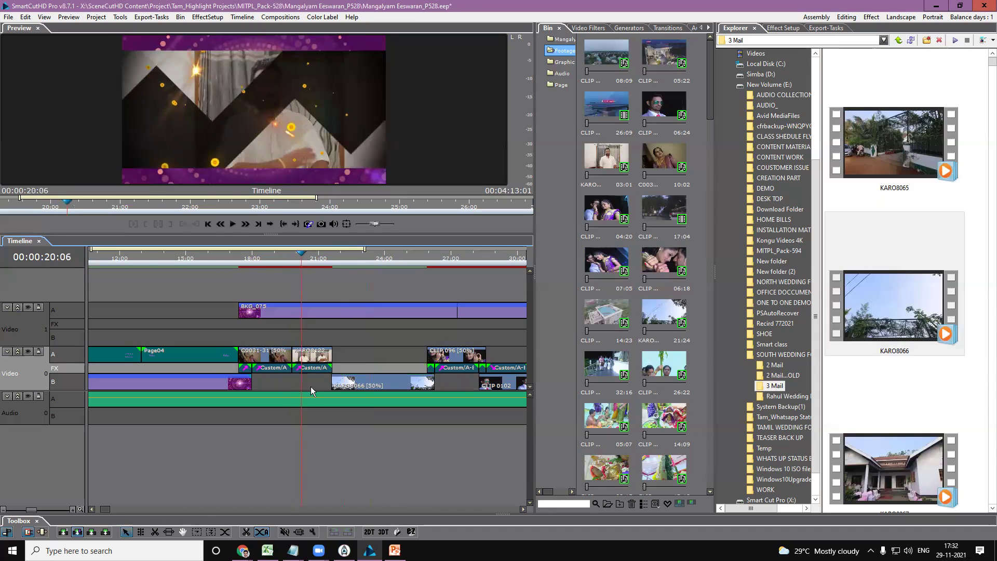
left_click(313, 369)
key("Delete")
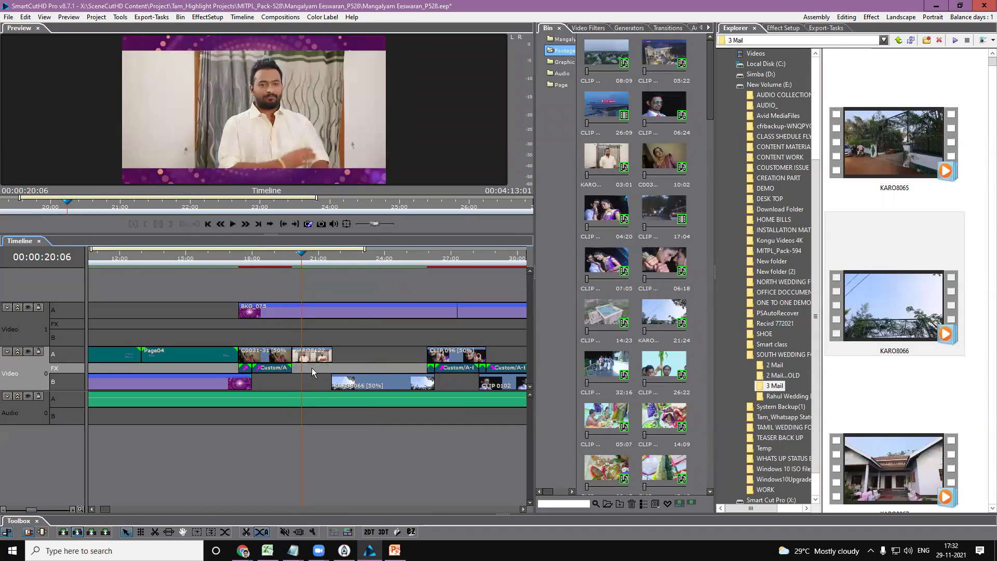
Browse the Film video filters, including Digital Grain, Movie Colour and Old Film, for the groom clip KARO8122 at 00:00:20:15
left_click(310, 263)
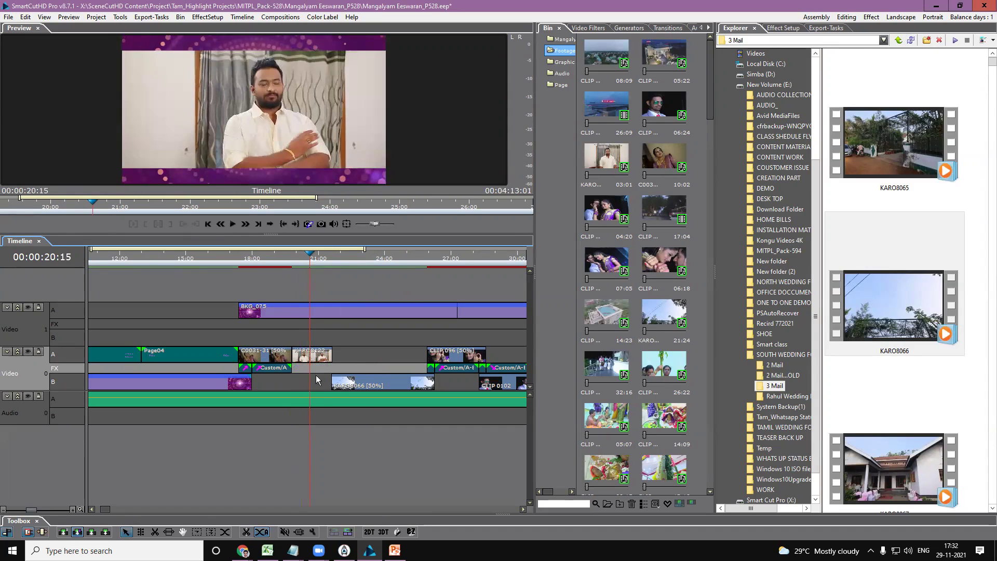
left_click(317, 358)
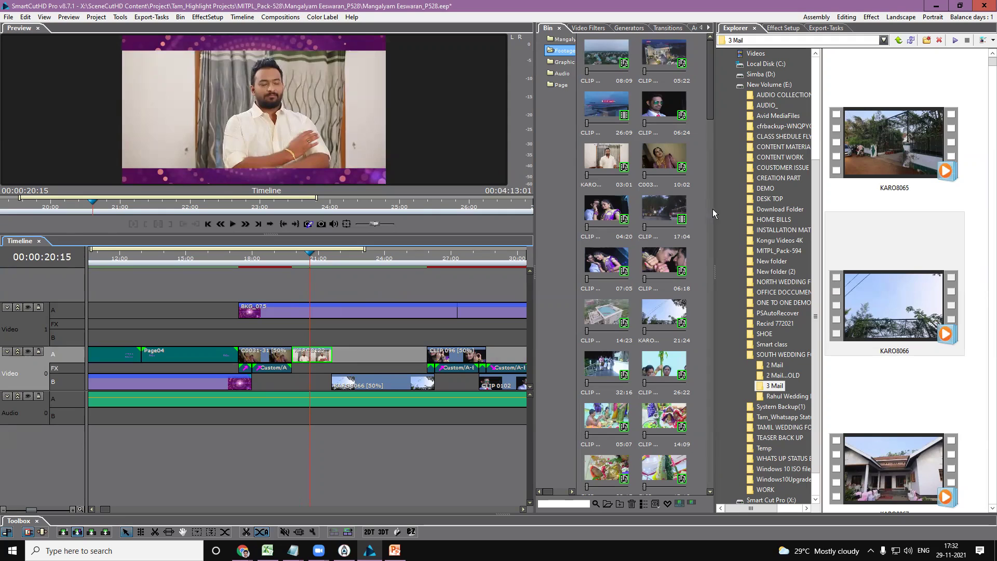
left_click_drag(715, 214, 782, 214)
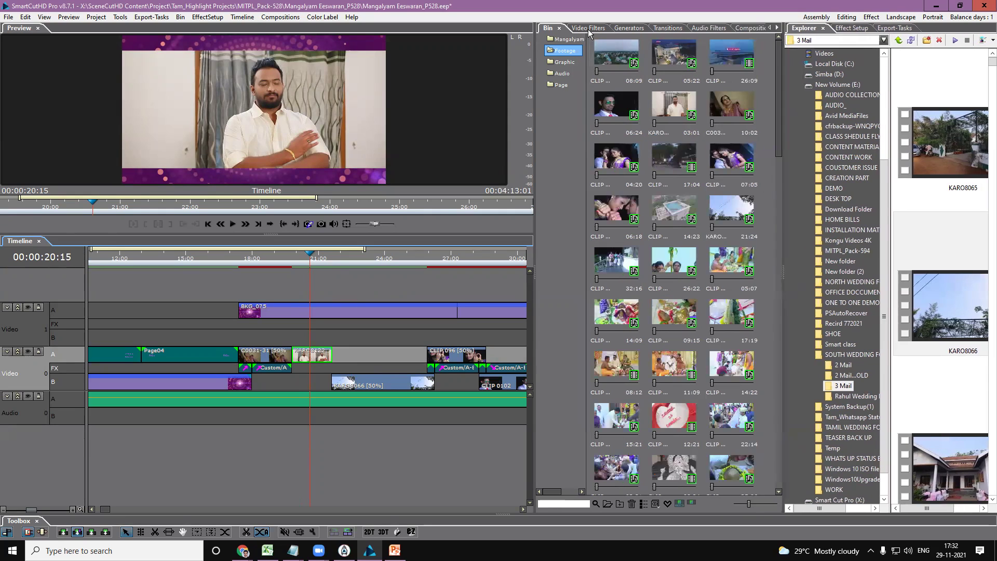
left_click(589, 28)
mouse_move(600, 46)
left_mouse_down()
mouse_move(644, 48)
mouse_move(600, 48)
left_mouse_up()
left_click(667, 38)
left_click(564, 68)
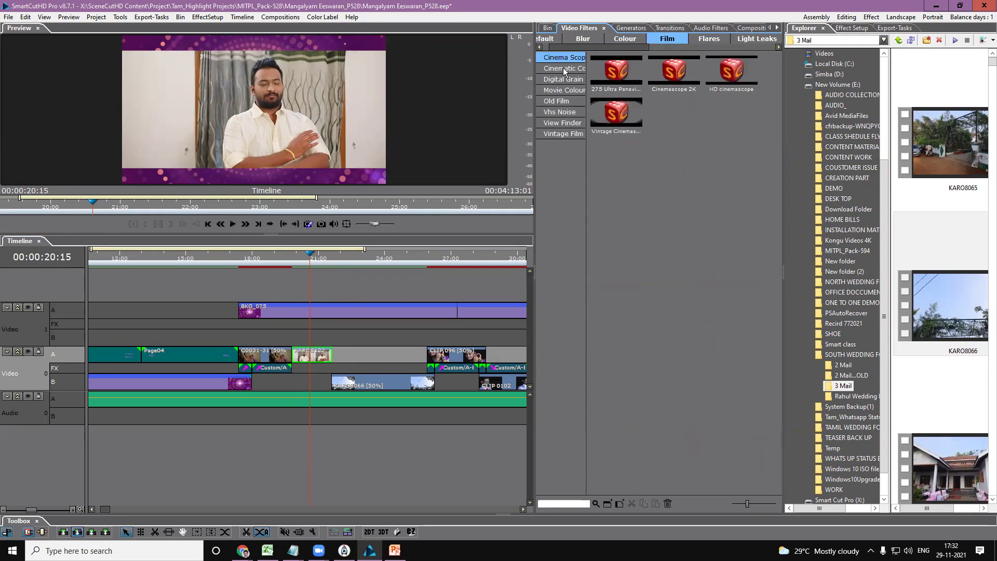
left_click_drag(780, 121, 768, 104)
left_click(571, 81)
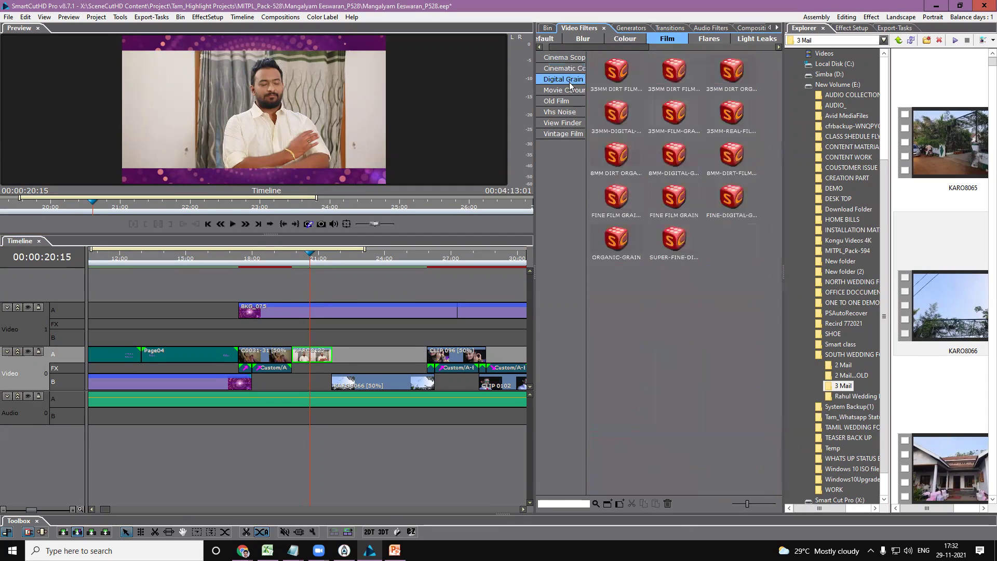
left_click(572, 91)
left_click(572, 102)
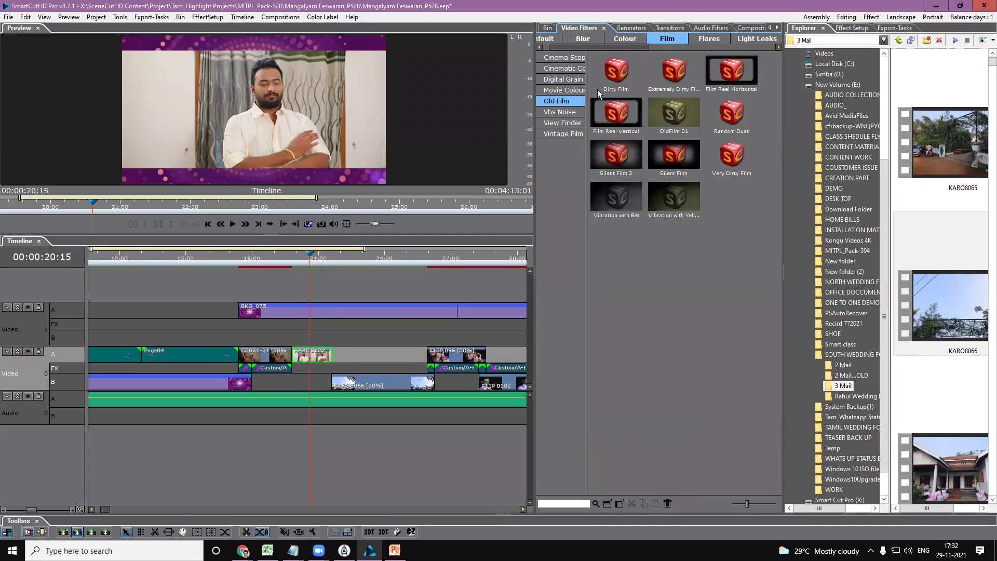
Apply the Bokeh Blur 10 flare filter to timeline clip KARO8122 and play on from it to 00:00:23:00
left_click(707, 41)
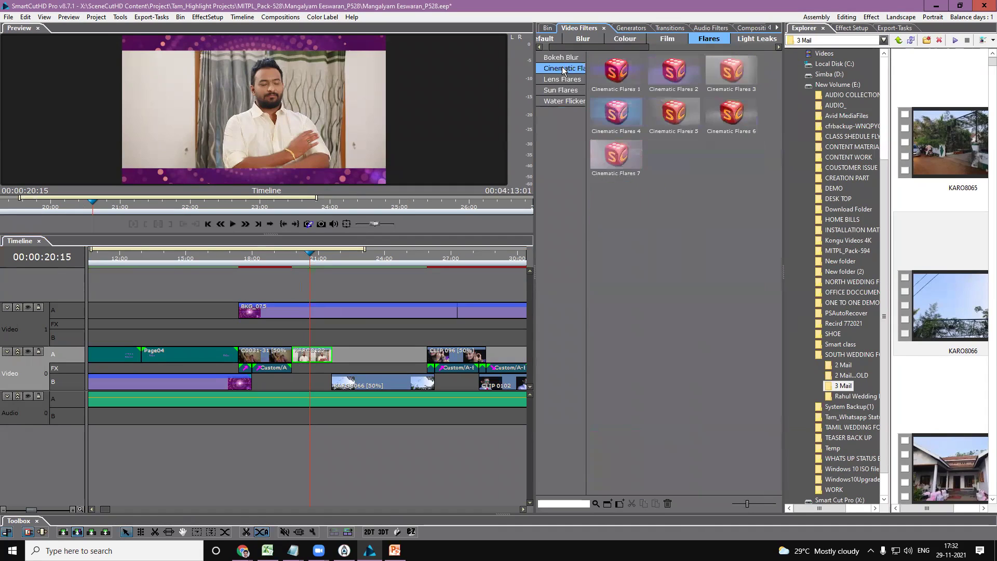
left_click(668, 78)
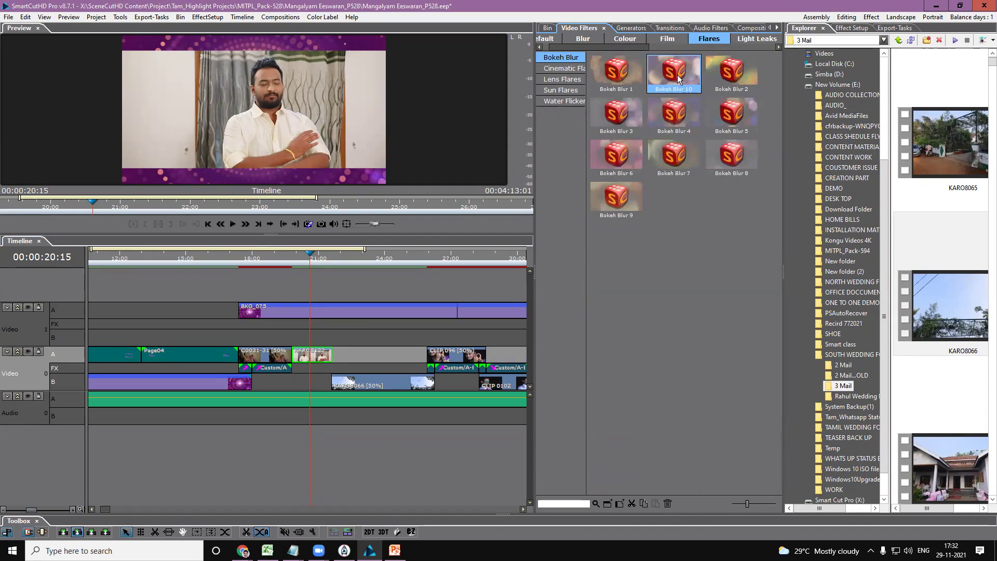
left_click_drag(674, 83, 313, 343)
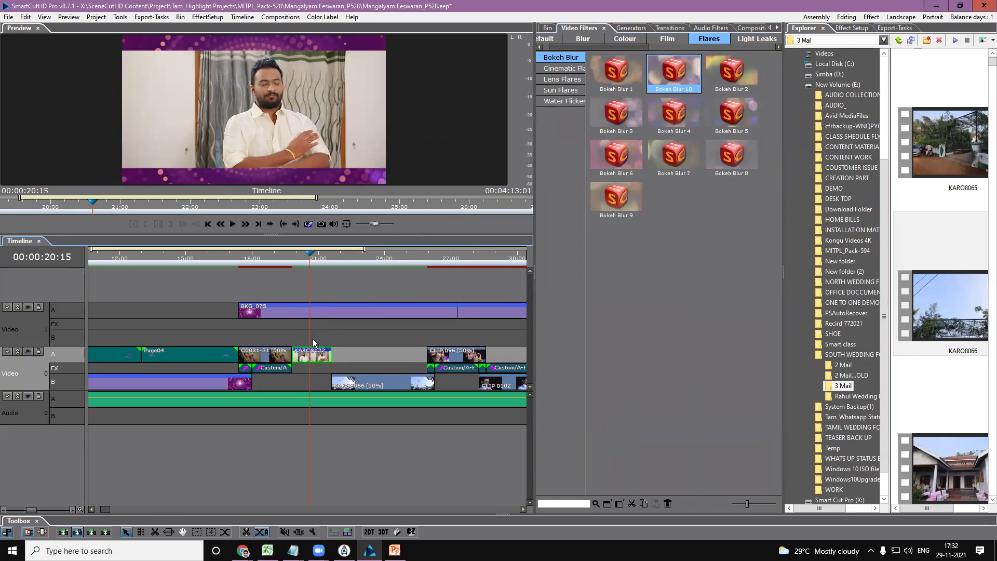
left_click(313, 264)
mouse_move(313, 264)
left_mouse_down()
mouse_move(294, 263)
mouse_move(318, 264)
left_mouse_up()
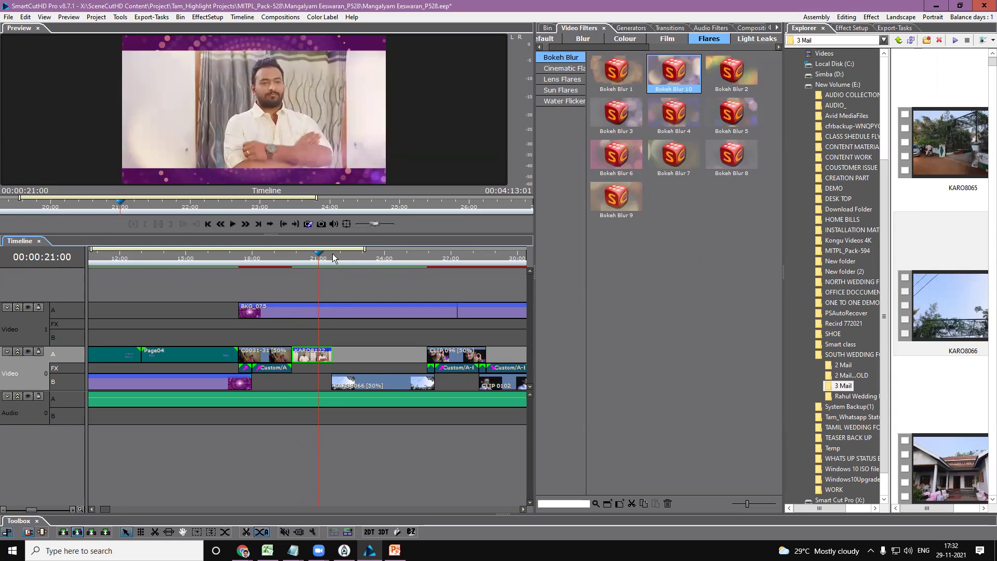
key("space")
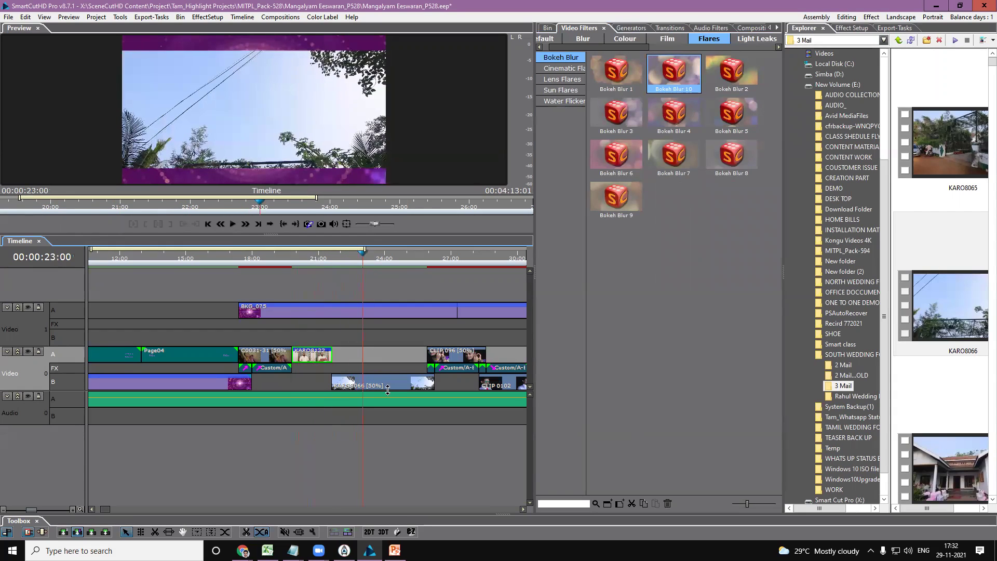
Play the source footage KARO8066 in the media player, skip through it to examine its shots, and close the player
mouse_move(382, 379)
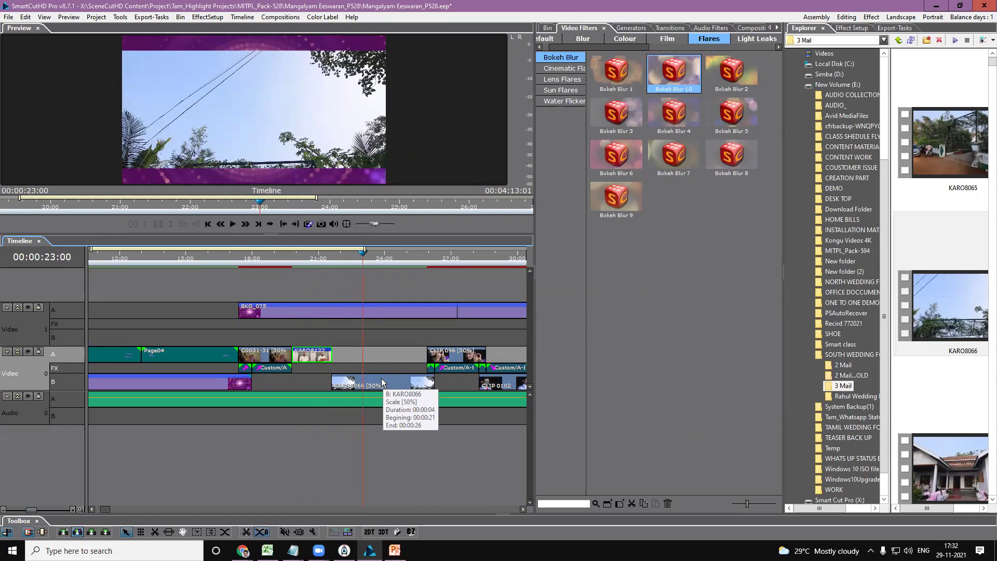
left_click(360, 388)
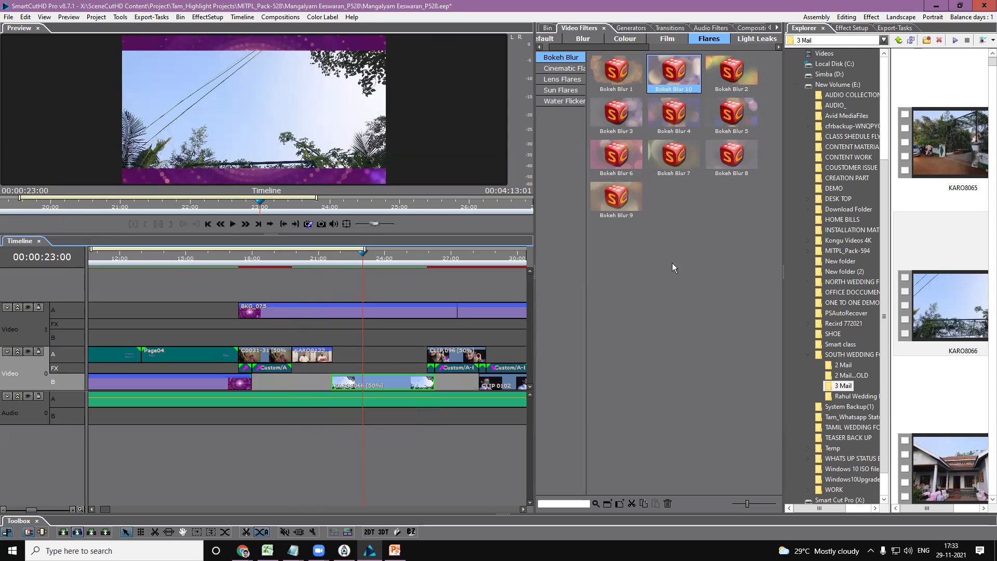
left_click_drag(780, 291, 666, 291)
right_click(856, 300)
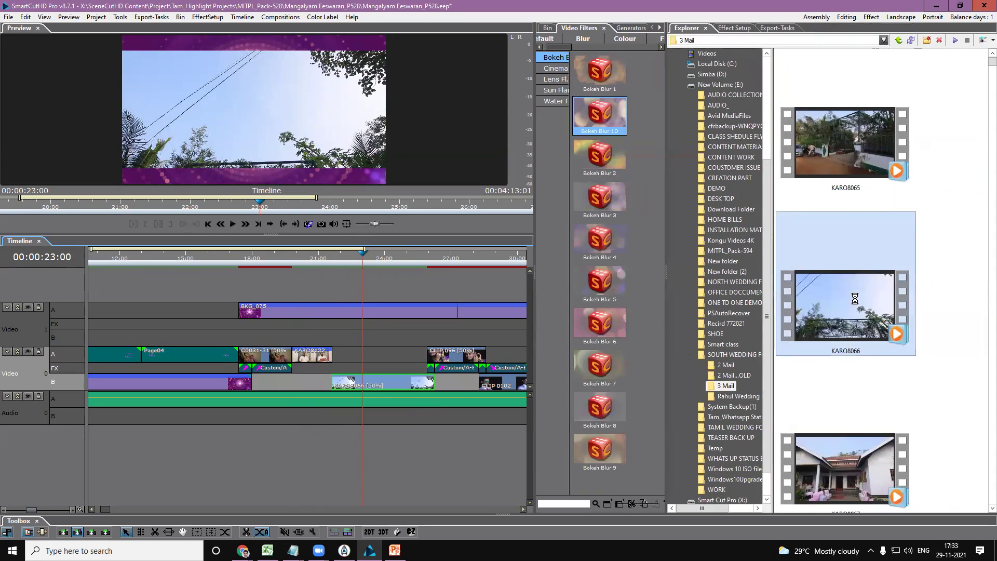
left_click(737, 70)
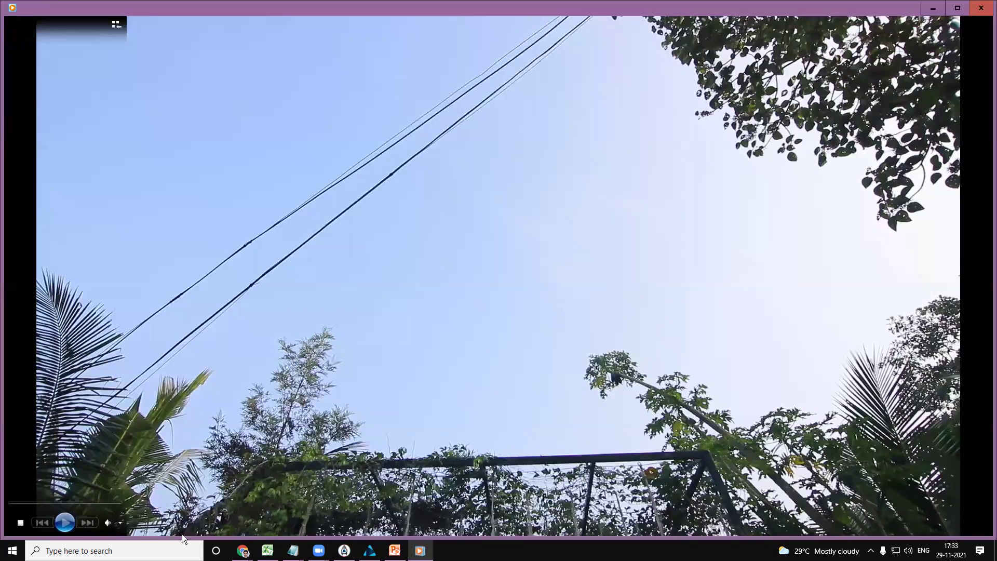
left_click(416, 503)
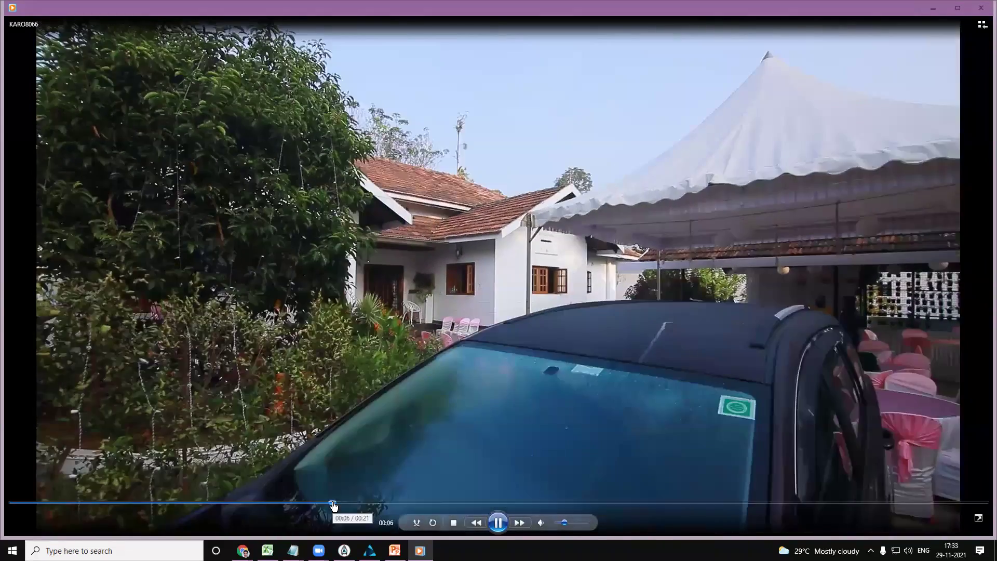
left_click(333, 503)
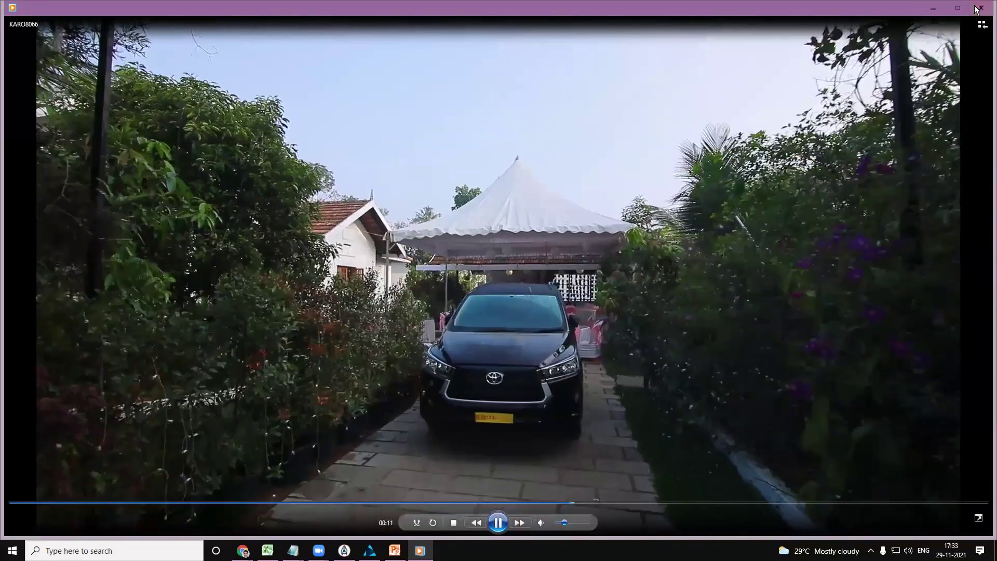
left_click(980, 8)
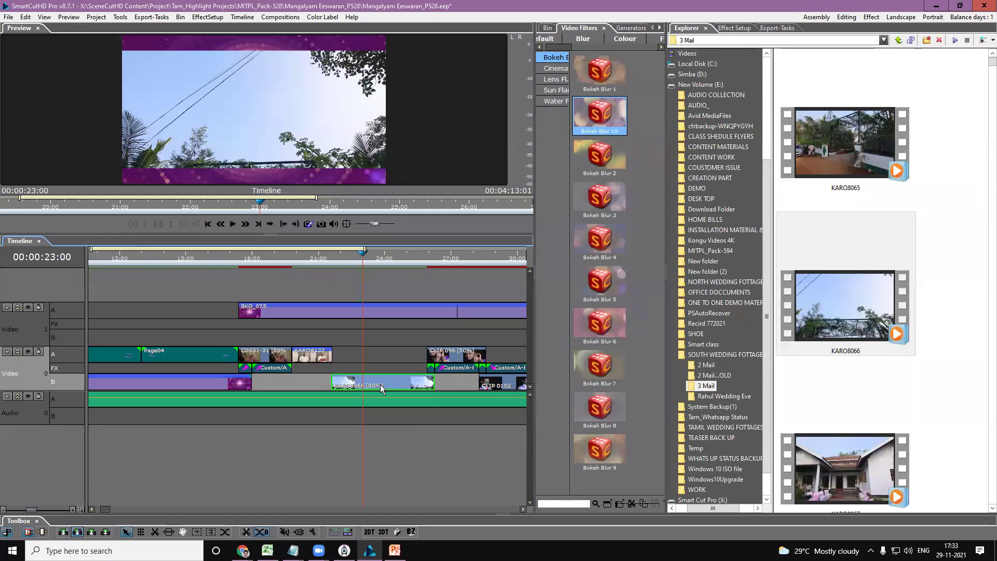
Highlight the source of timeline clip KARO8066 in the bin and widen the bin to show its footage thumbnails
right_click(380, 384)
left_click(433, 189)
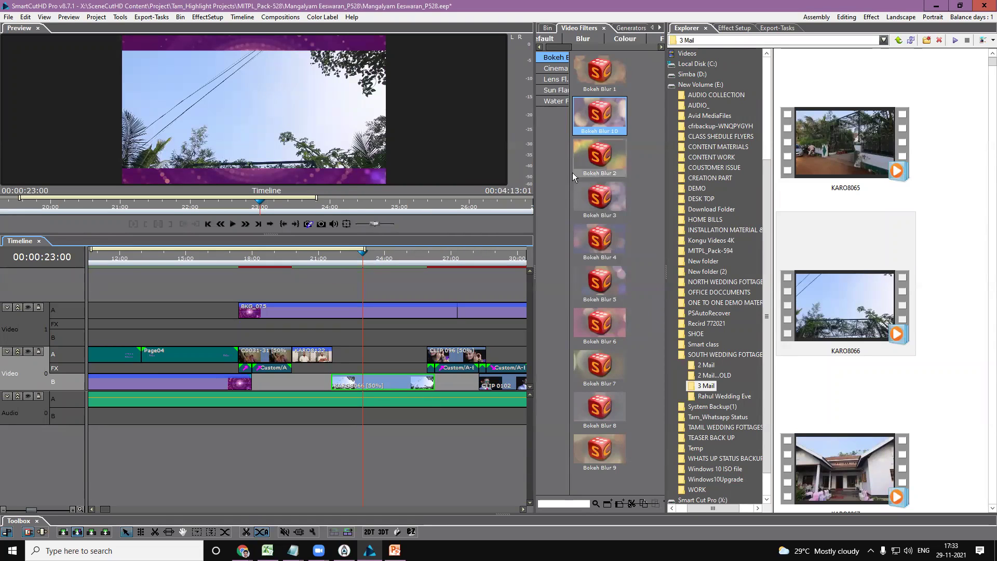
left_click(550, 29)
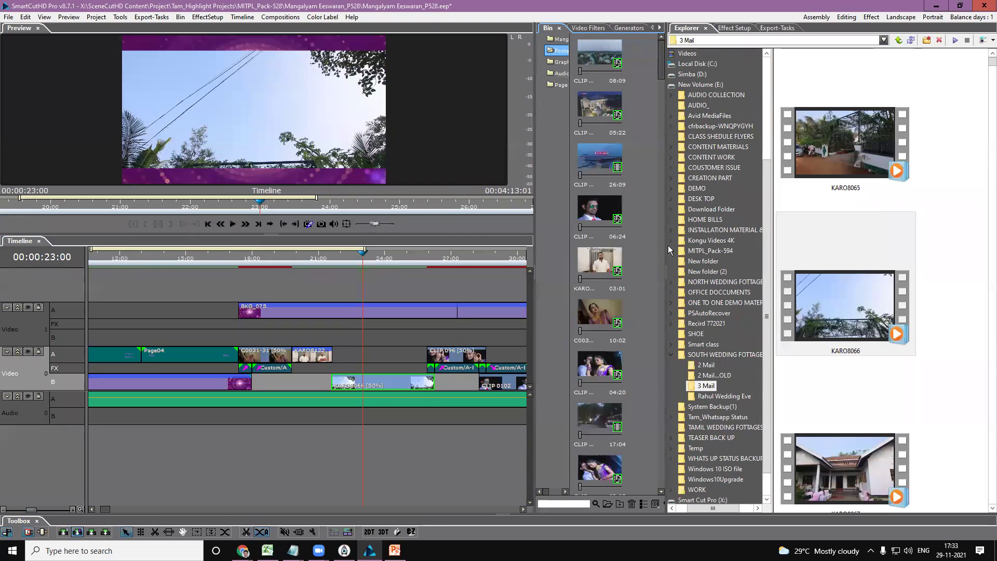
left_click_drag(681, 245, 735, 245)
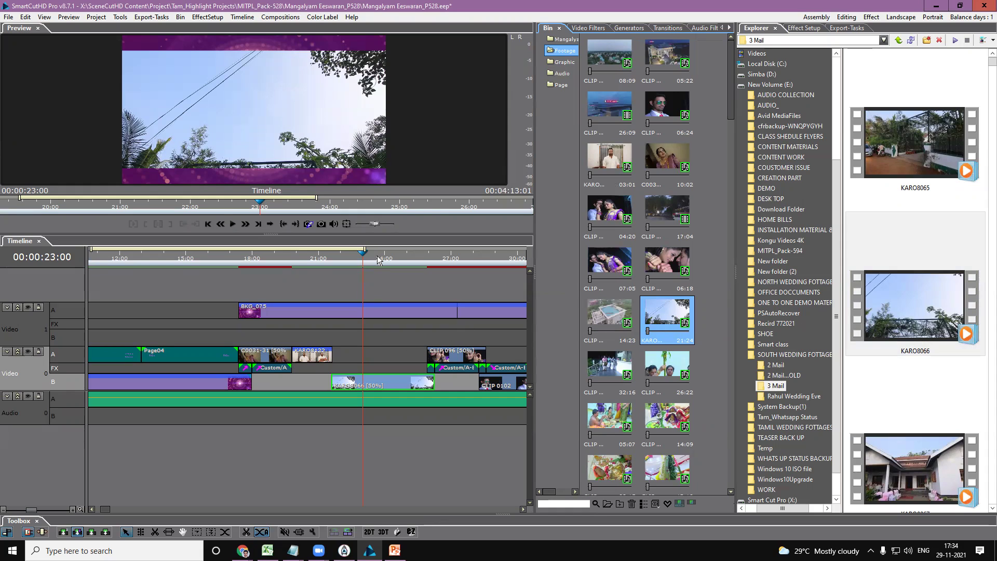
Load timeline clip KARO8066 at 00:00:22:21 into the preview, enlarge the preview area, and fit the clip's full length in its ruler
mouse_move(358, 257)
left_mouse_down()
mouse_move(371, 257)
mouse_move(358, 257)
left_mouse_up()
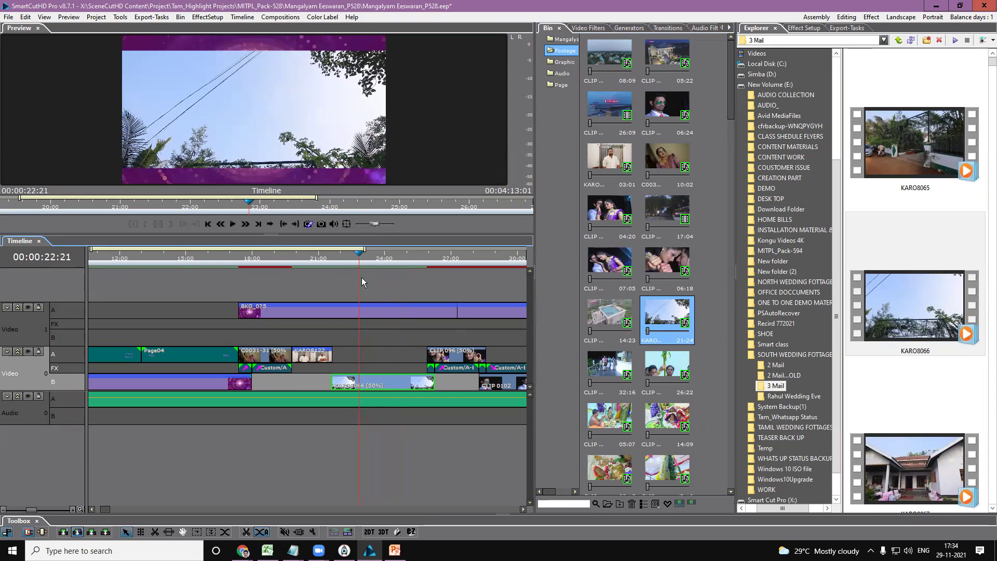
double_click(363, 387)
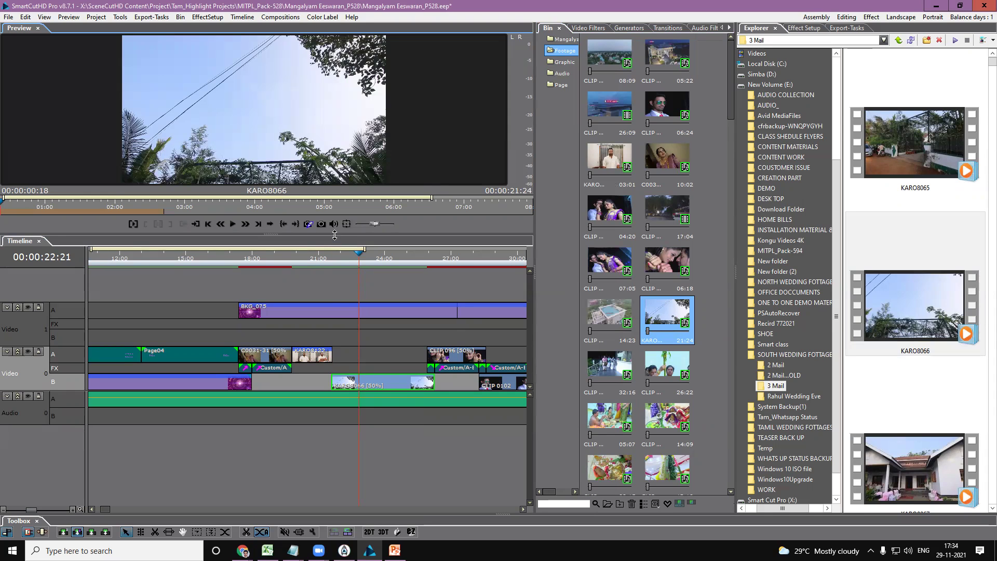
left_click_drag(335, 234, 330, 319)
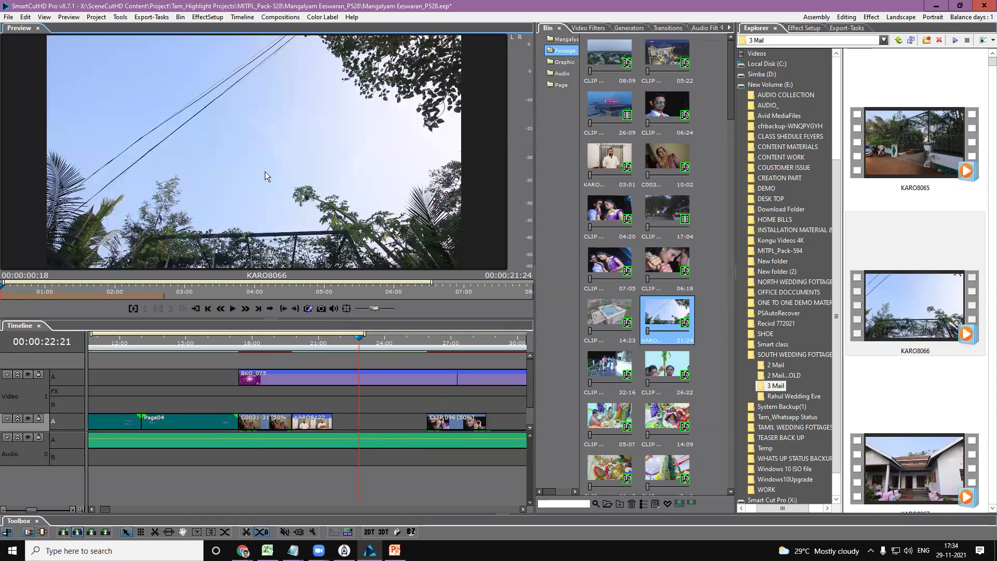
left_click_drag(431, 283, 541, 286)
left_click(516, 280)
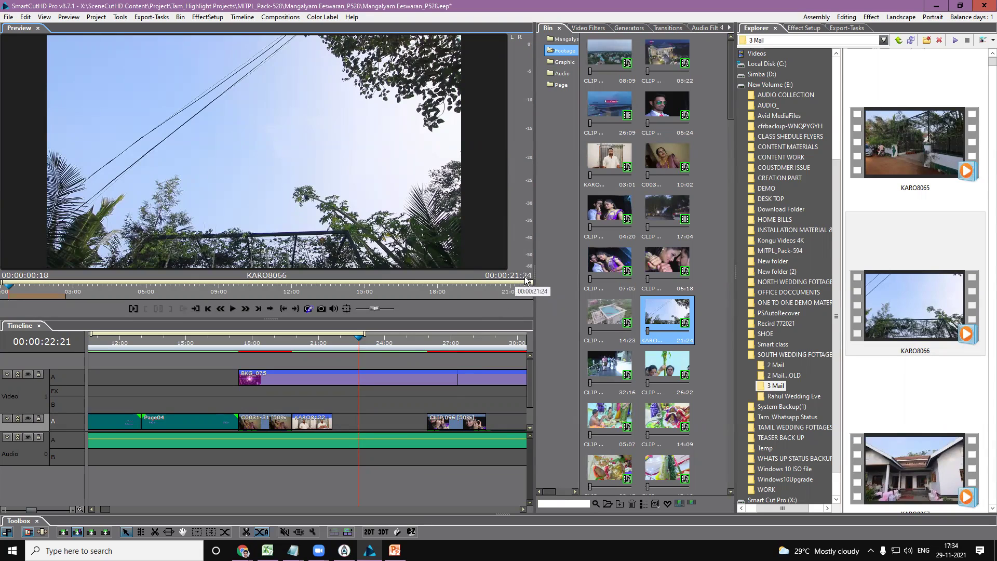
Try to set the duration of timeline clip KARO8066 to 10:00 through Scale/Duration
left_click_drag(531, 371, 516, 417)
left_click(377, 423)
right_click(377, 423)
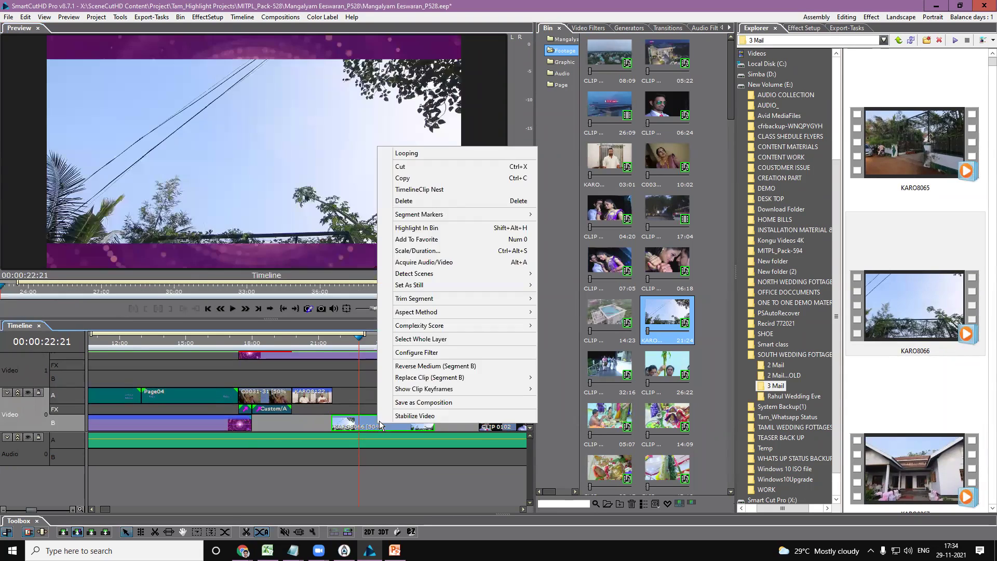
left_click(433, 251)
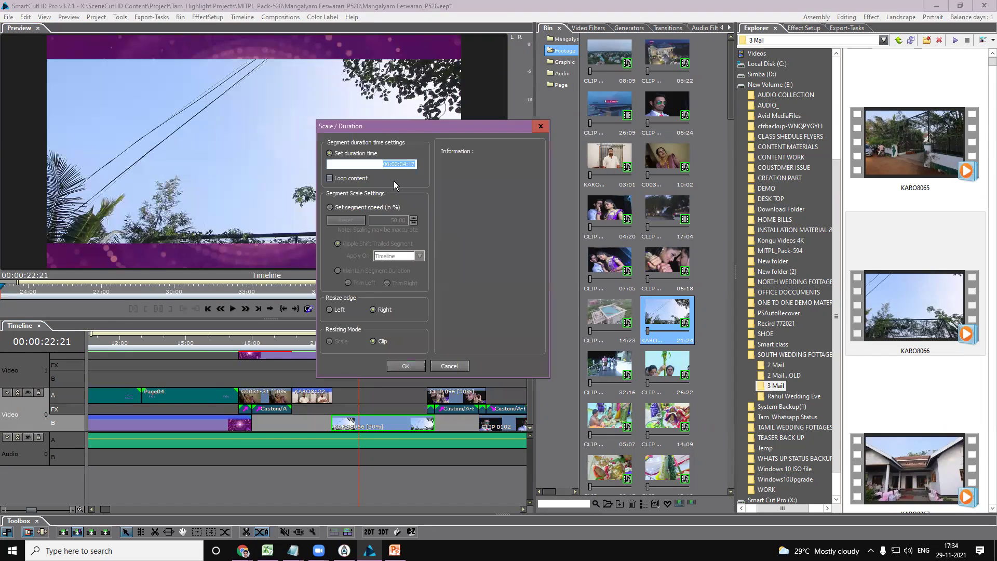
left_click(404, 165)
type("4")
left_click(406, 164)
left_click_drag(407, 164, 419, 165)
type("10:00")
left_click(406, 366)
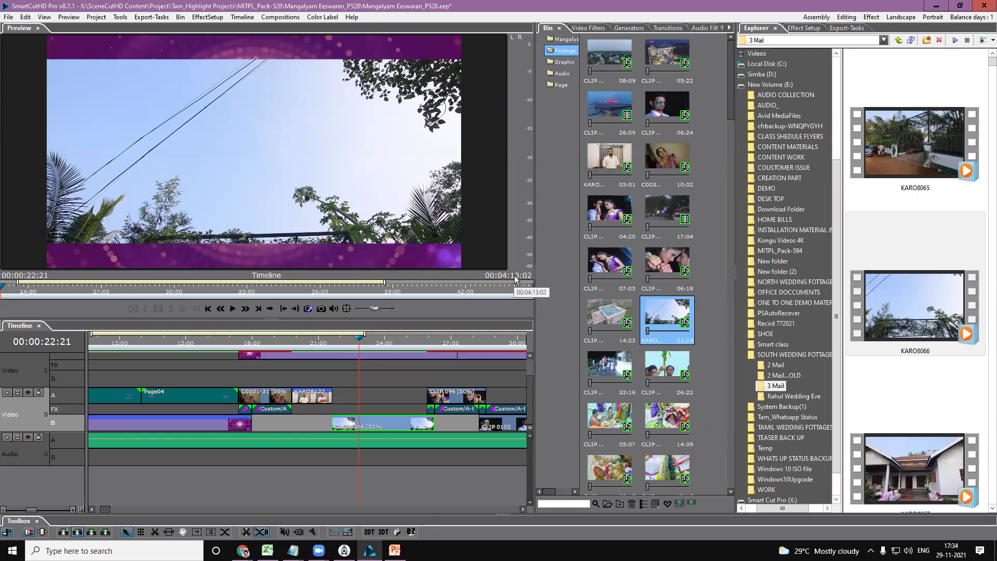
Slip the used range of timeline clip KARO8066 to the driveway car shot starting around 00:00:09:02, and check the timeline up to 00:00:27:15
double_click(367, 427)
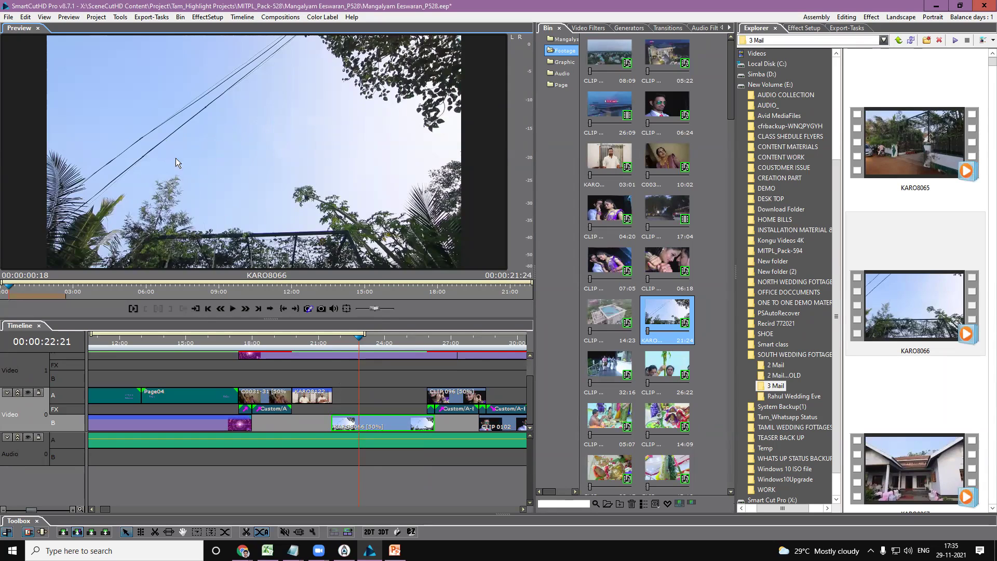
left_click(16, 290)
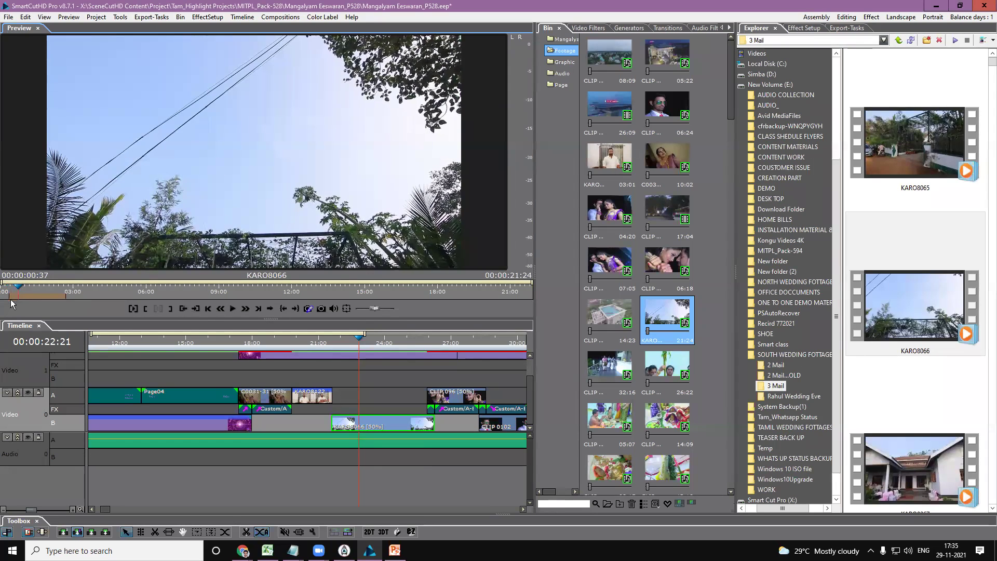
left_click(18, 293)
left_click(139, 549)
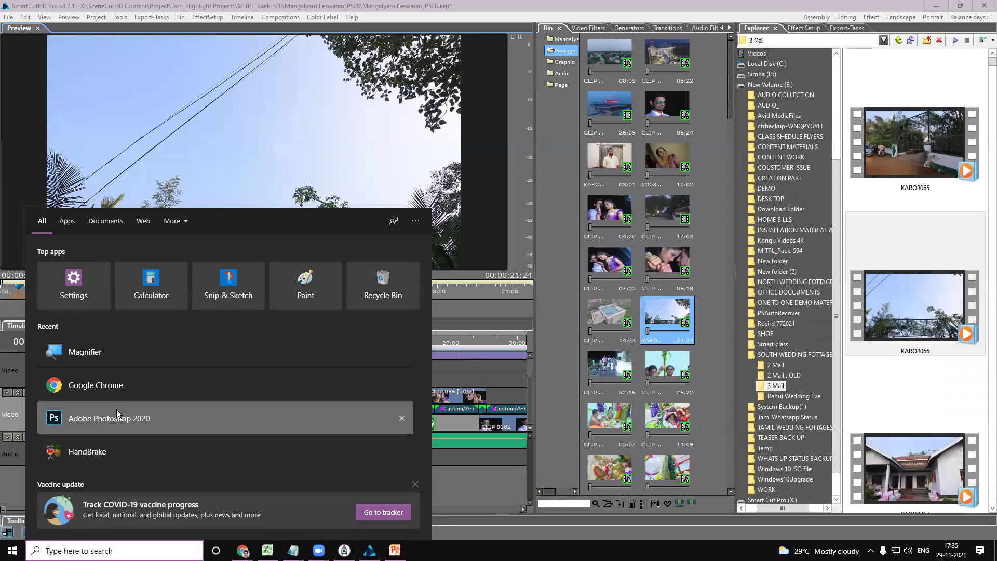
key("Escape")
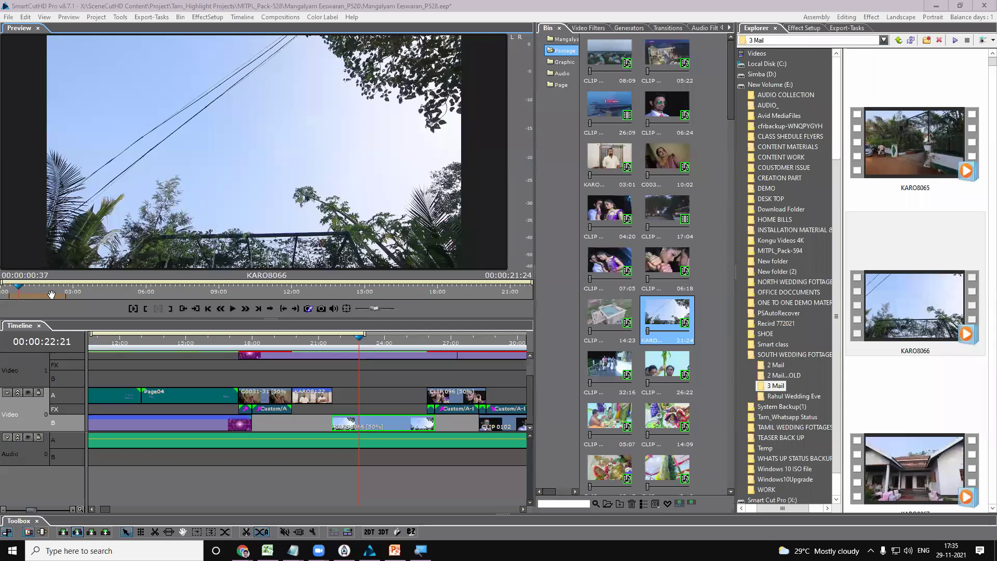
left_click_drag(51, 294, 261, 294)
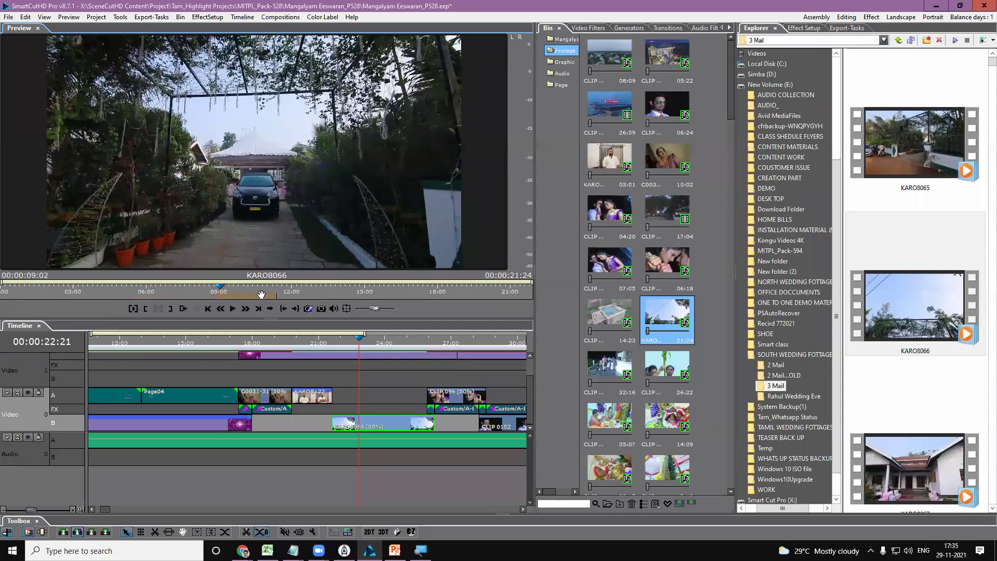
key("space")
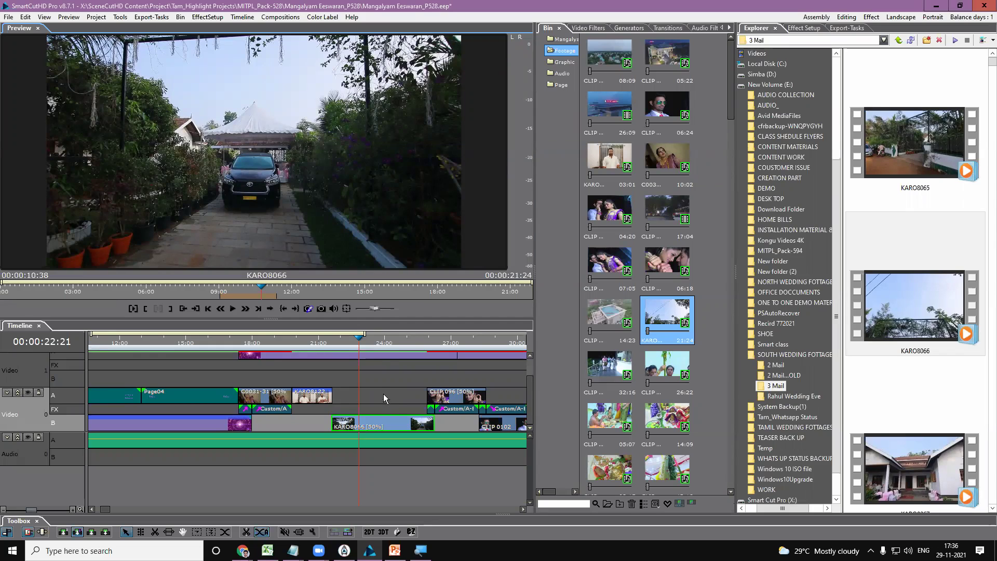
left_click_drag(411, 346, 466, 346)
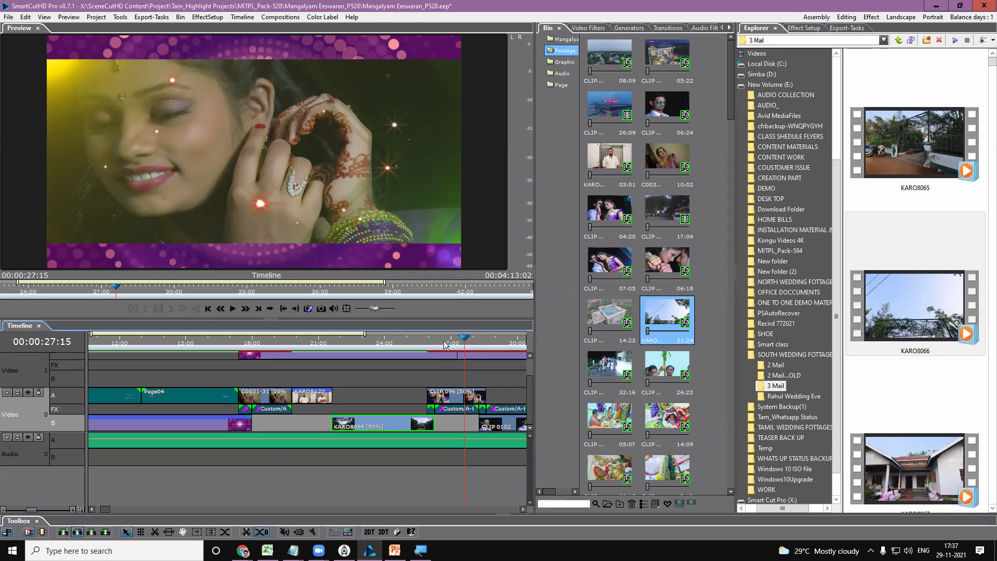
Create a new project named WORK 29 in E:\DEMO with the H264 Youtube Full HD 1080p 25 preset
left_click(8, 17)
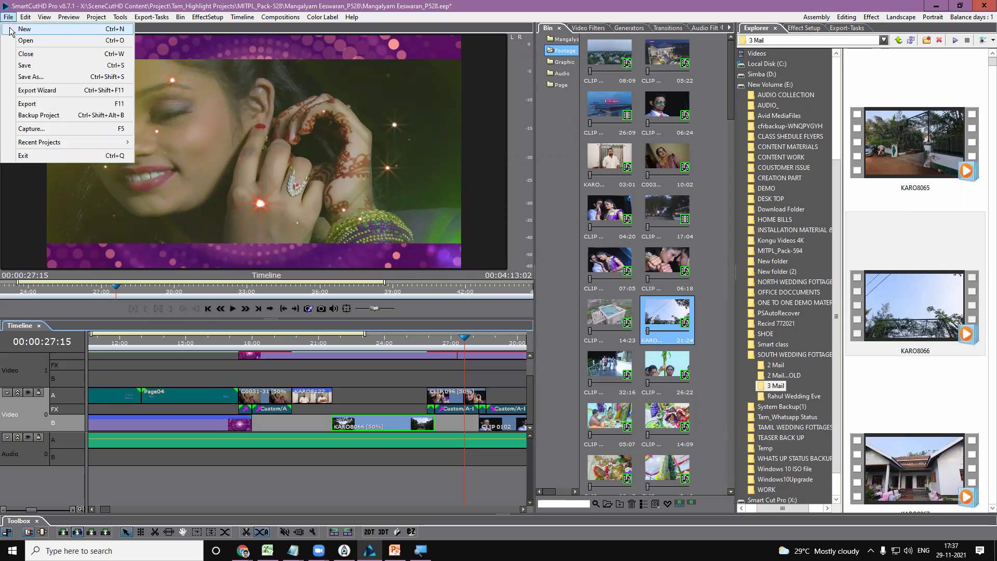
left_click(16, 155)
left_click(514, 303)
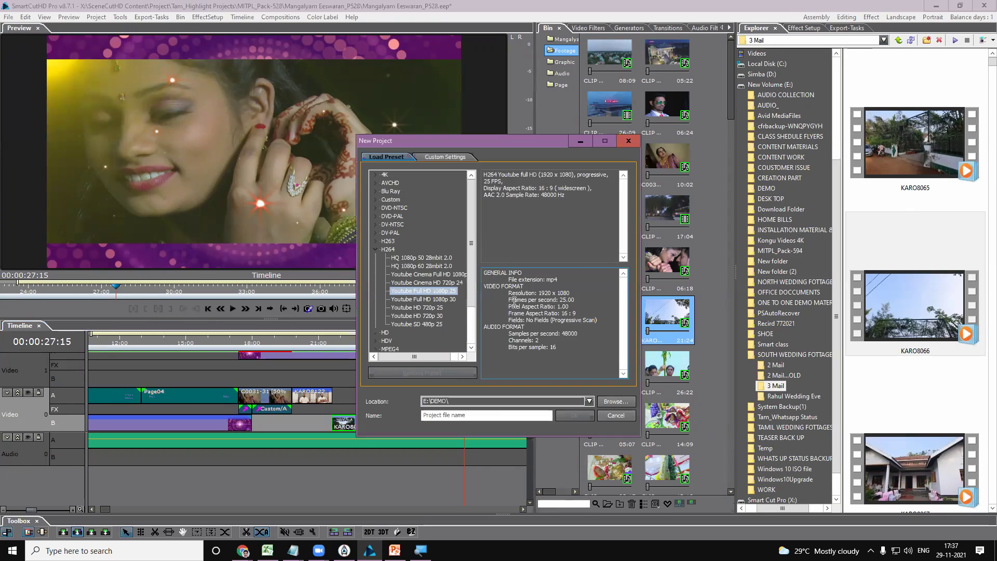
left_click(449, 415)
type("WORK")
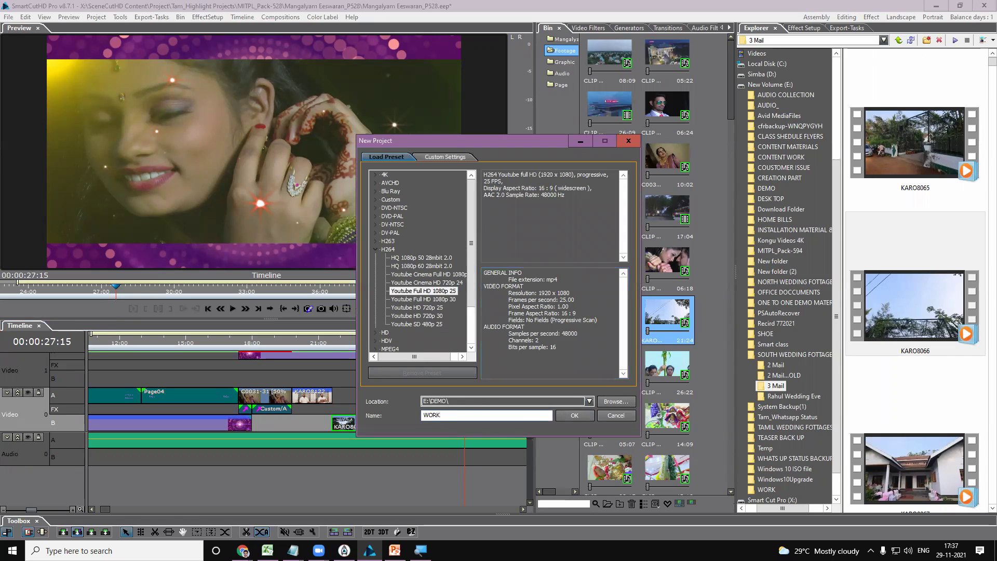
type(" 29")
left_click(575, 415)
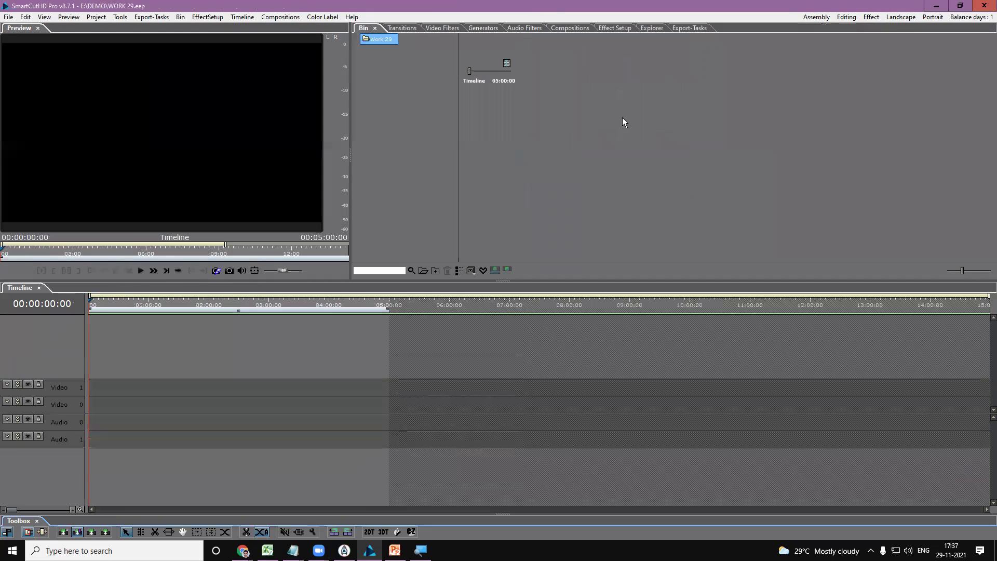
Add a bin folder named COUSTOMER to the new project
right_click(566, 126)
right_click(400, 95)
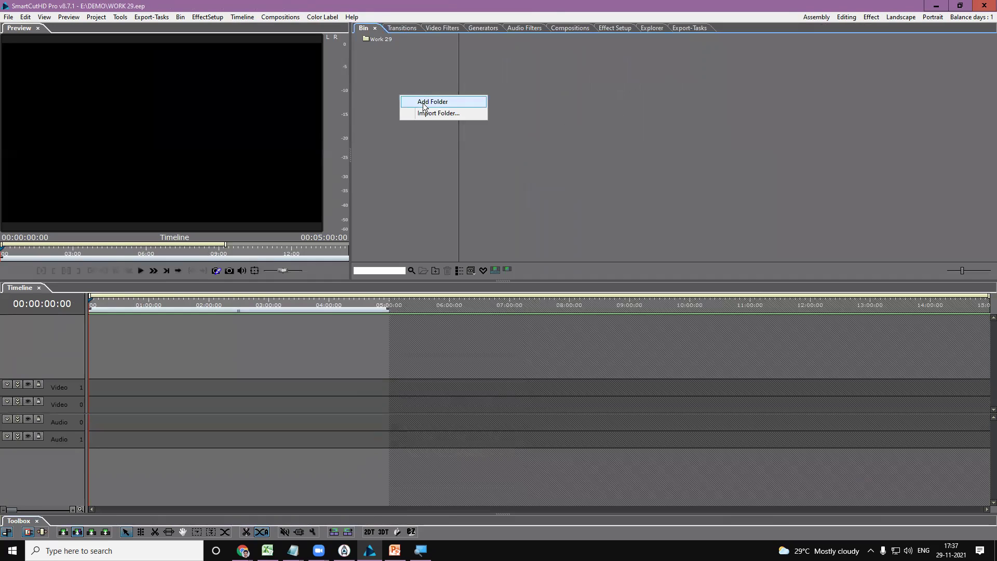
left_click(420, 104)
type("C")
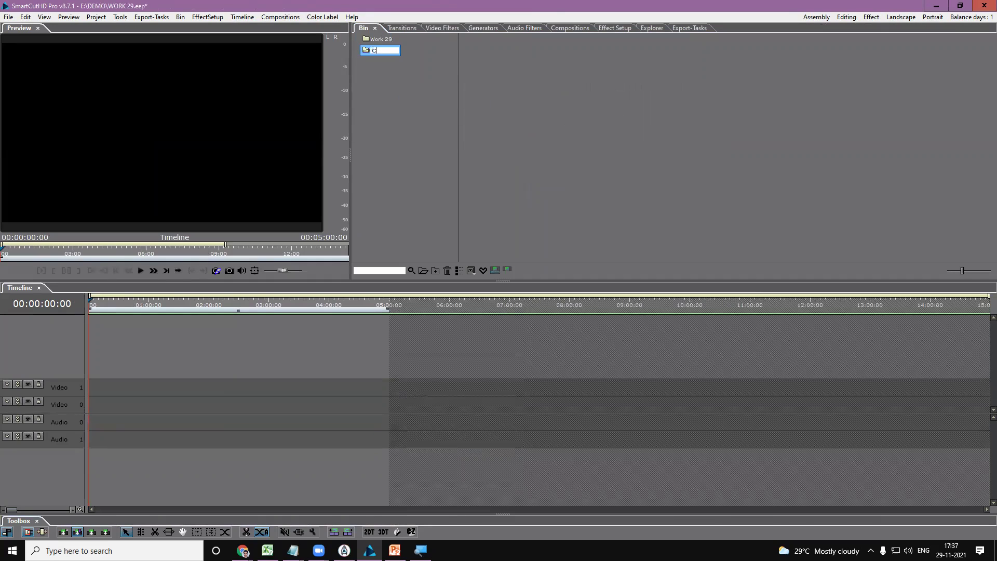
type("OUST")
type("OMER")
left_click(520, 103)
Import clips C0001-1 through C0041-41 from E:\SOUTH WEDDING FOTTAGE\2 Mail into the COUSTOMER bin folder
right_click(519, 103)
left_click(533, 84)
right_click(536, 64)
left_click(540, 78)
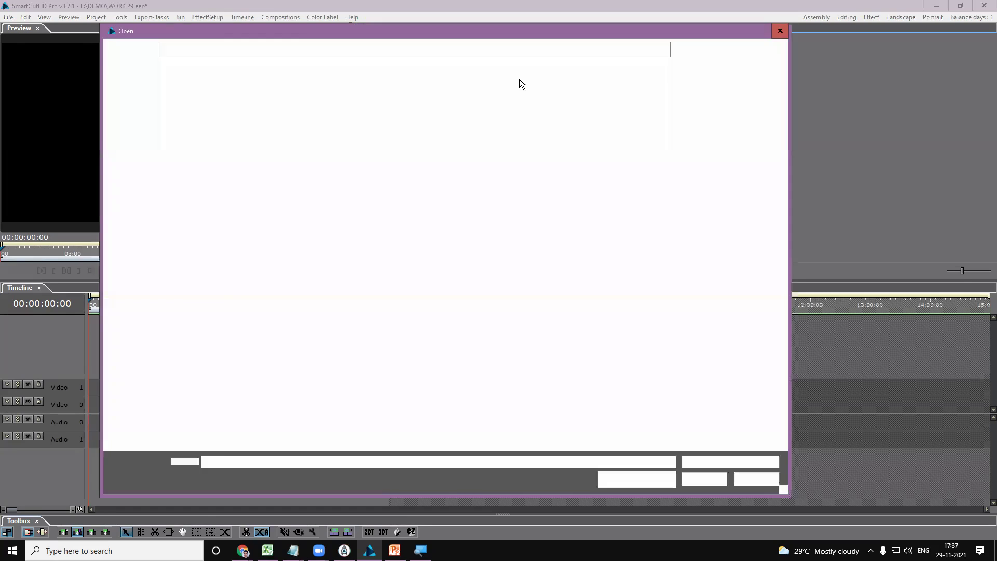
left_click(165, 349)
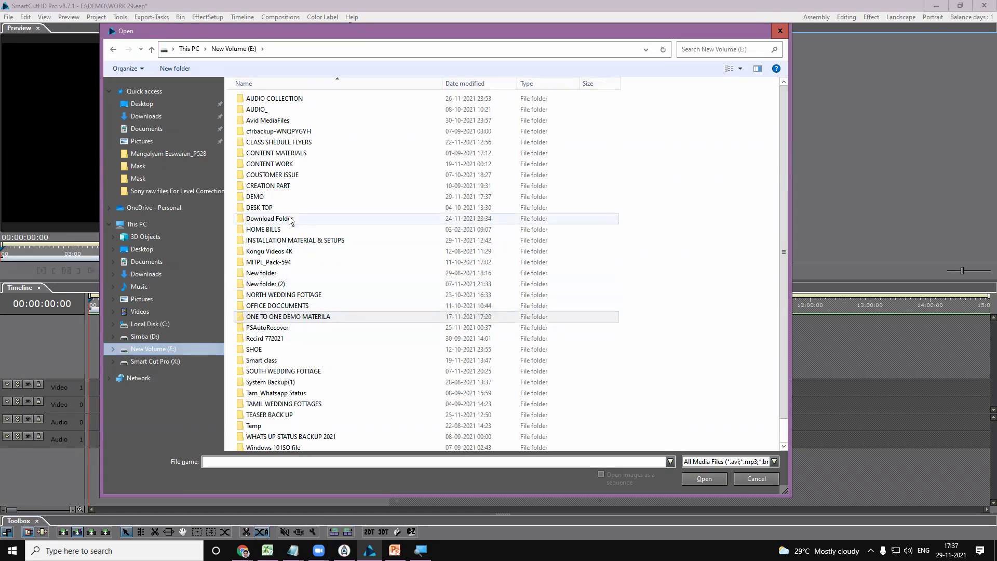
left_click(294, 317)
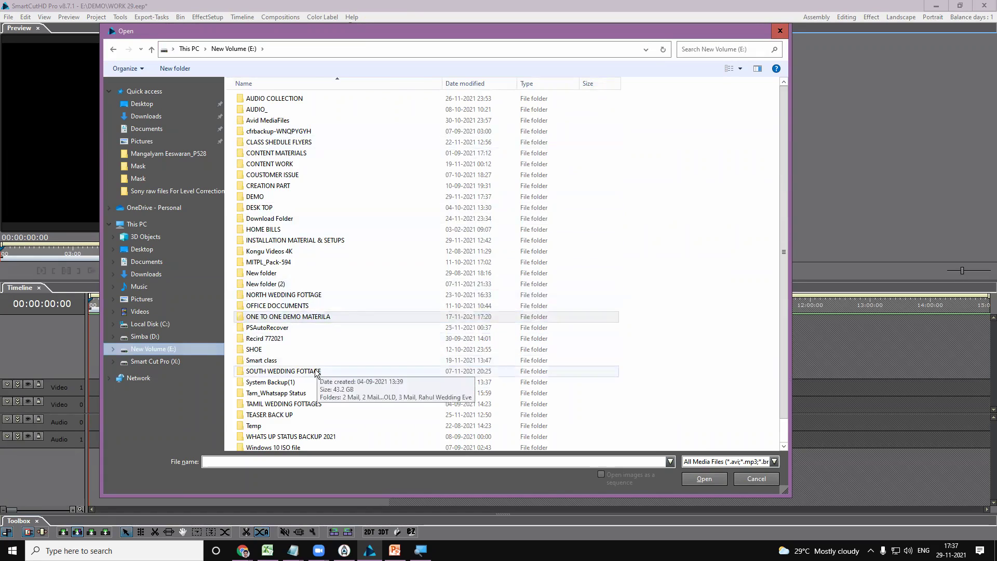
double_click(307, 371)
left_click(261, 99)
double_click(260, 99)
left_click(260, 99)
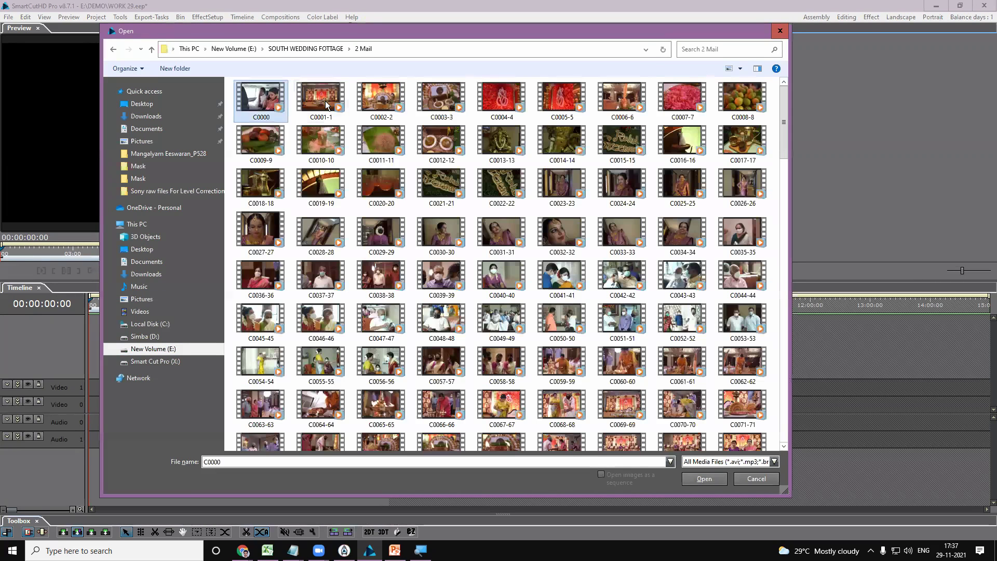
left_click(322, 99)
left_click(555, 301, "shift")
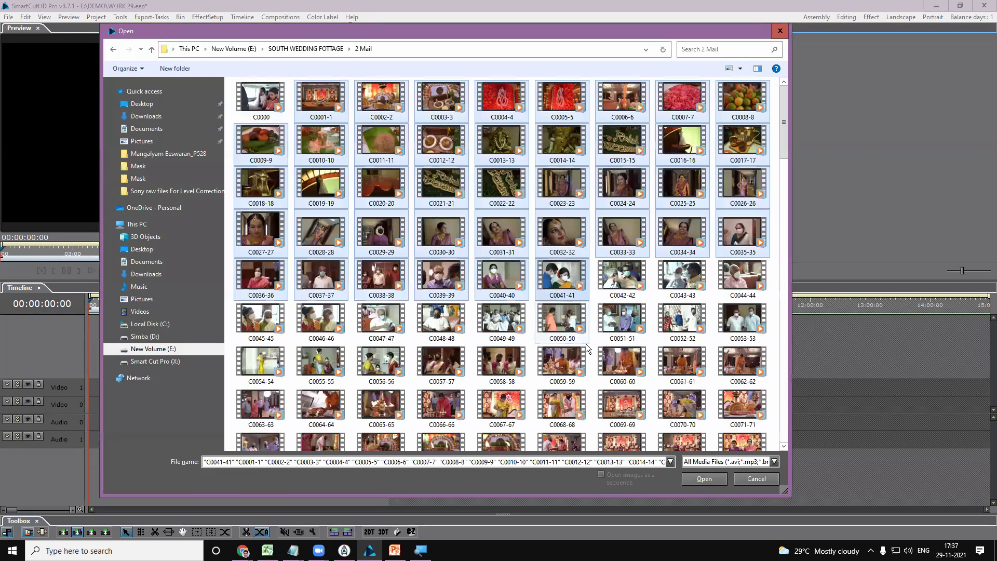
left_click(704, 478)
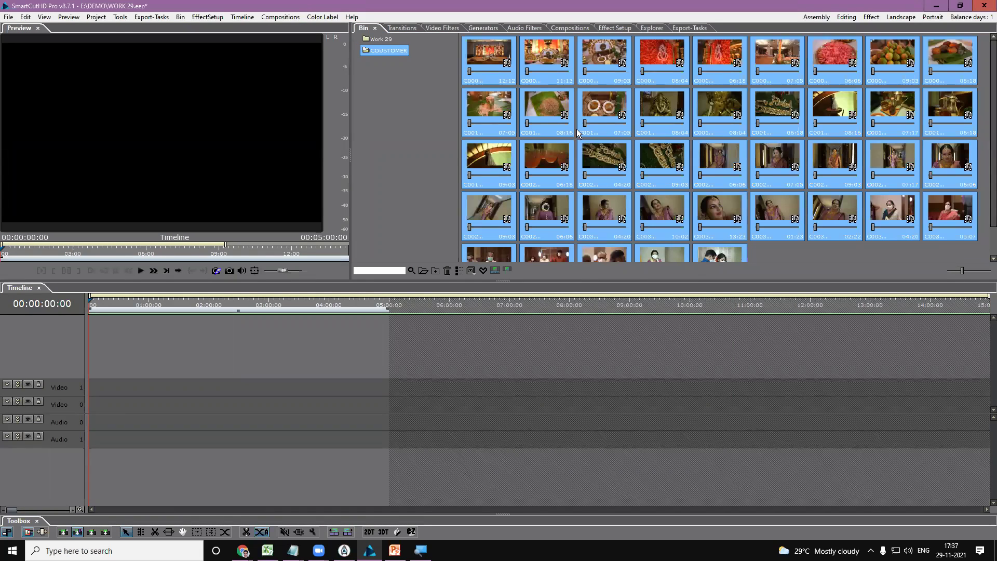
Expand track Video 0 into its A, FX and B layers and place all imported clips on layer B from the timeline's start
left_click(71, 408)
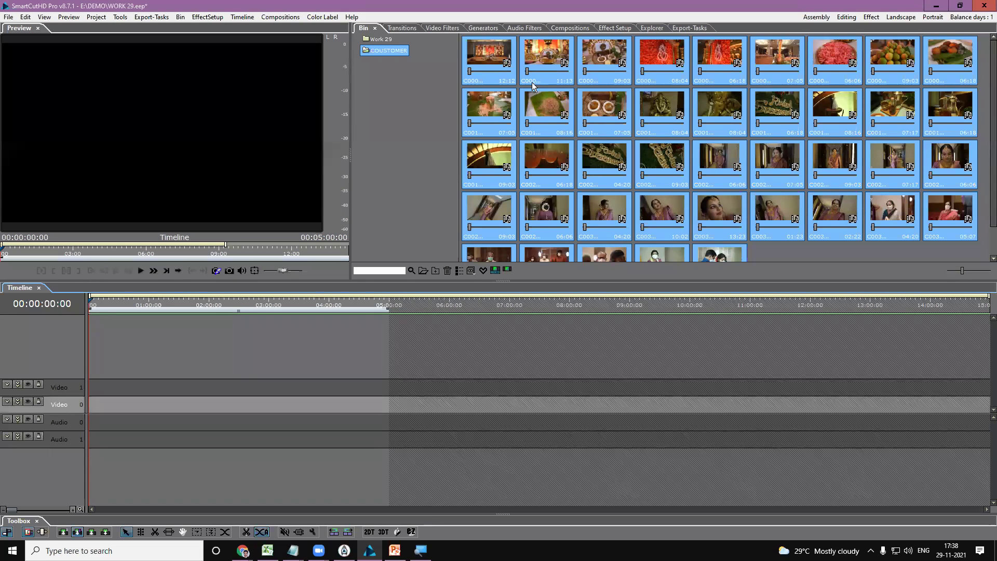
left_click(17, 401)
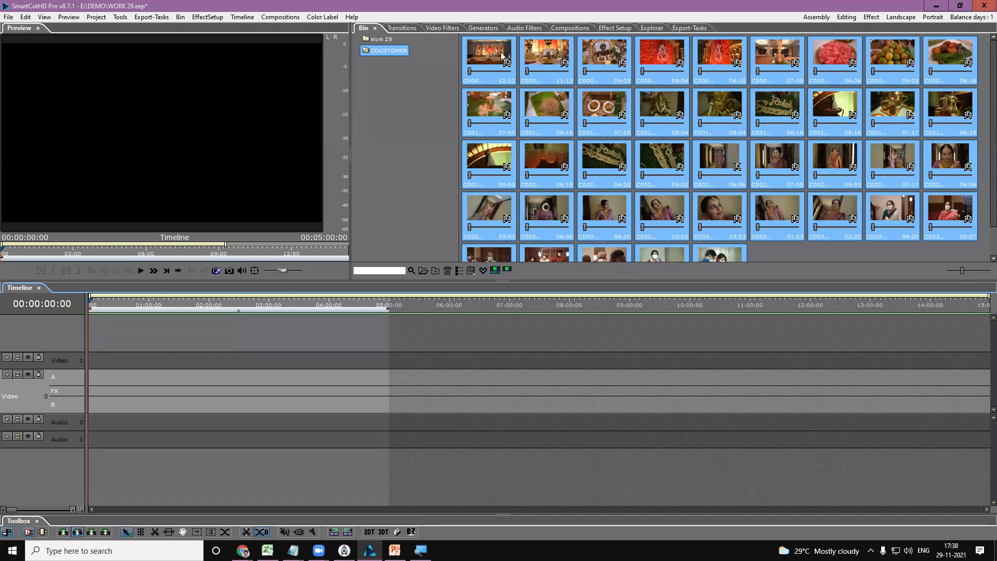
left_click(54, 412)
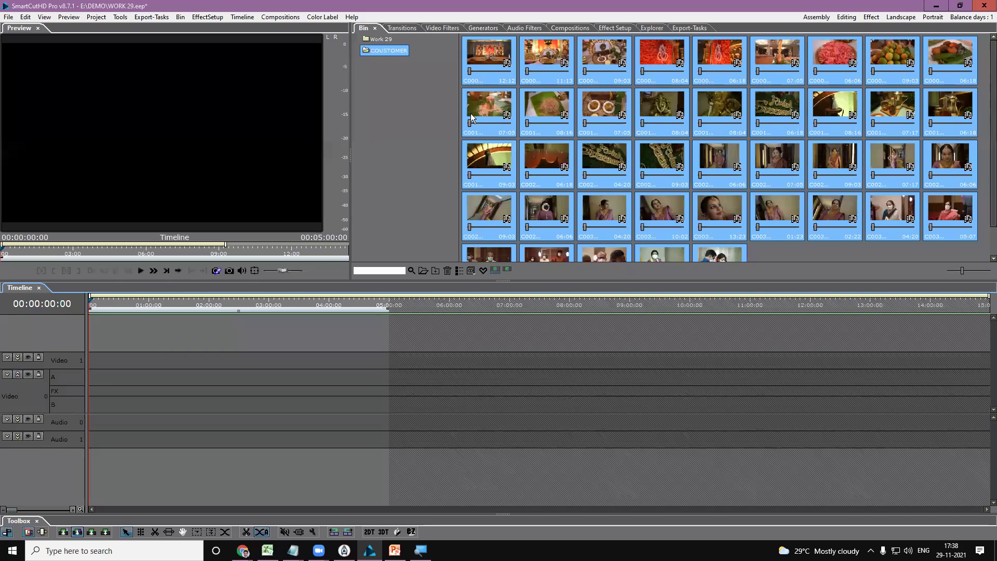
left_click_drag(508, 53, 94, 408)
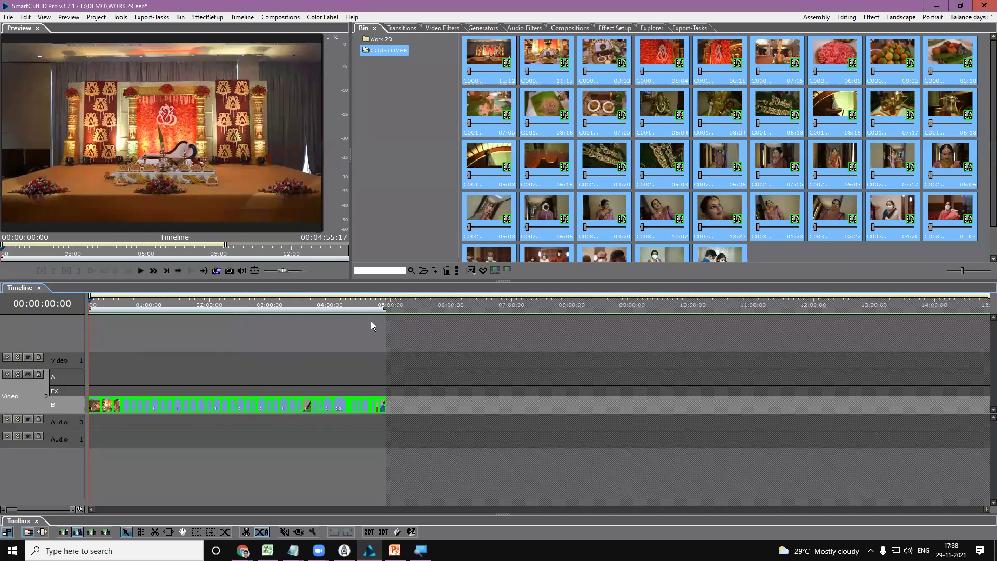
Paste repeated copies of the clip sequence from its end at 00:04:55:17 until the timeline reaches 00:39:25:11
left_click(390, 310)
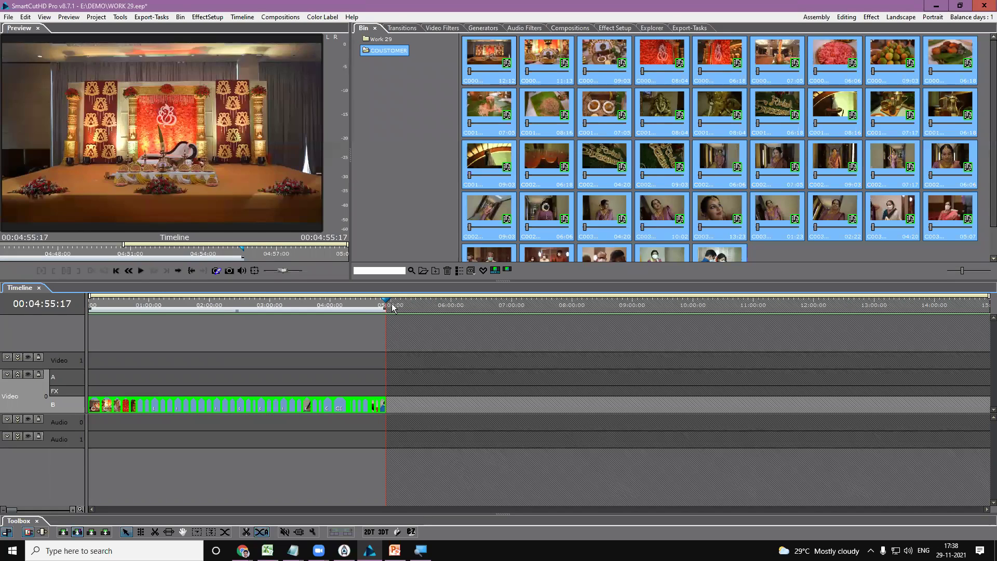
key("ctrl+v")
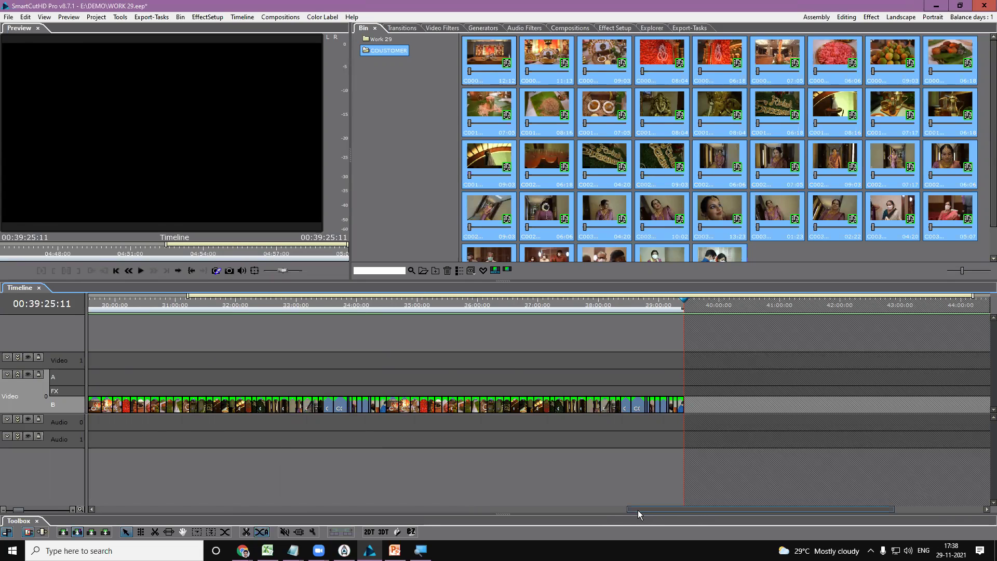
left_click_drag(621, 509, 379, 510)
left_click_drag(277, 505, 115, 506)
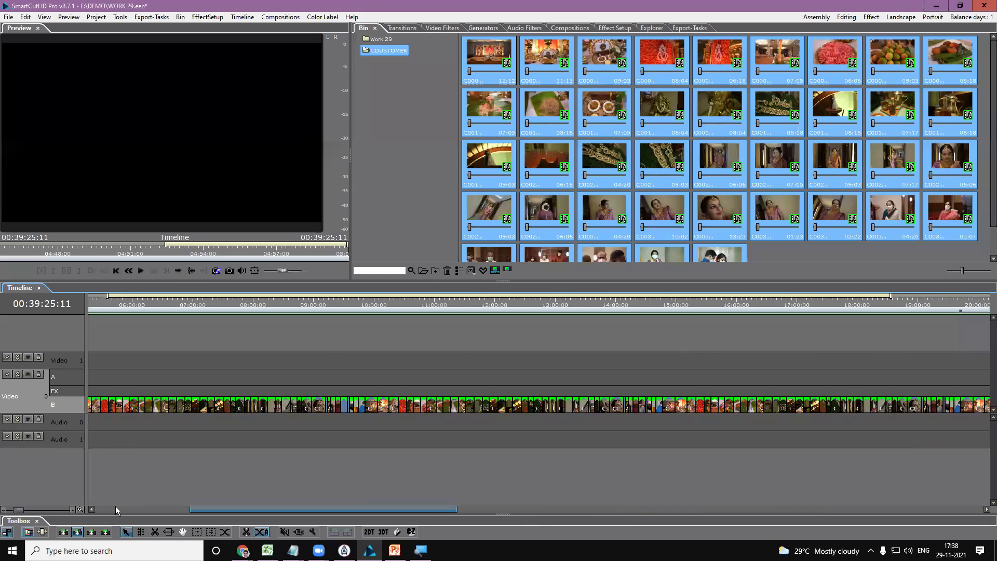
Show the Tamil compositions and widen their category list so the full category names are readable
left_click(104, 302)
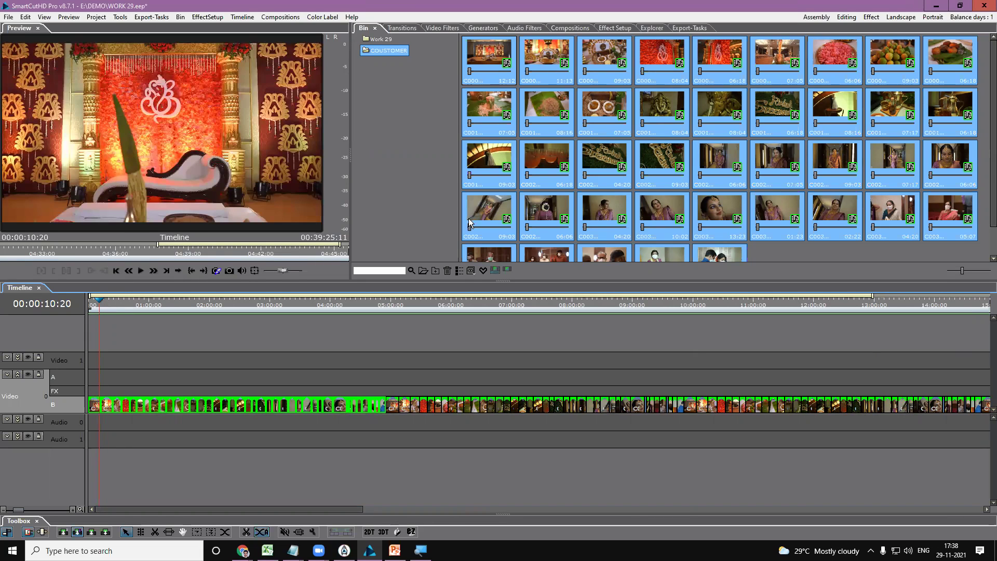
left_click(559, 31)
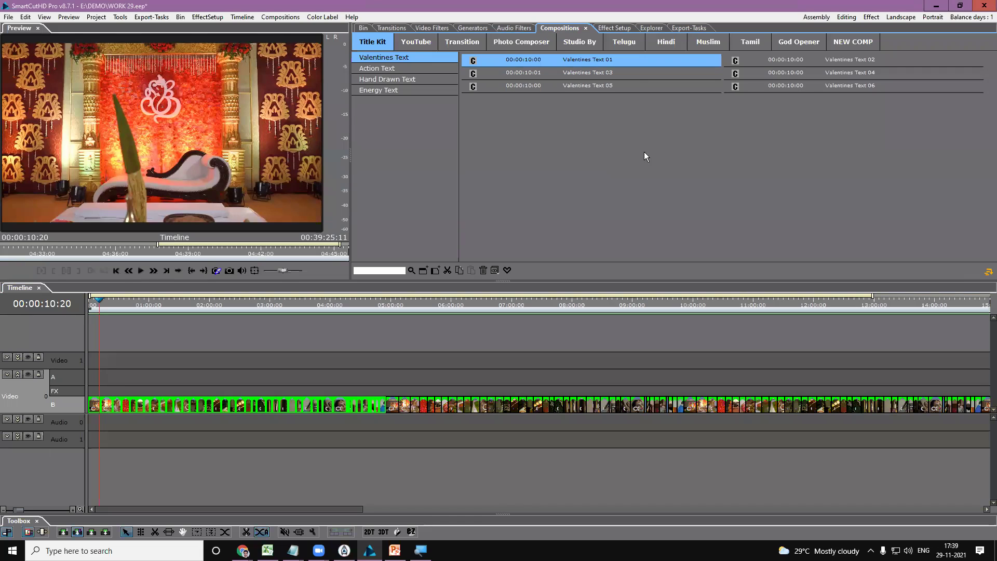
left_click(746, 41)
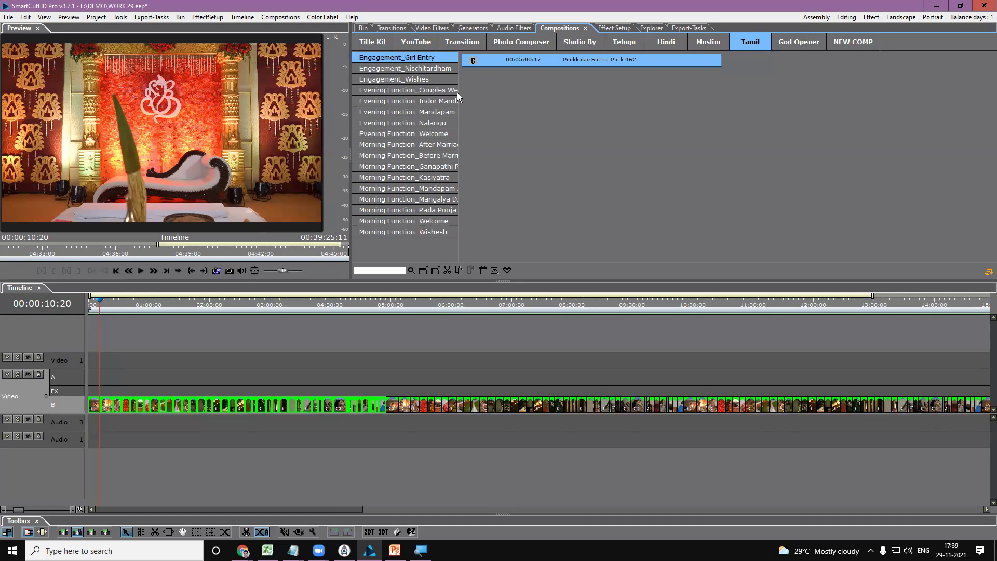
left_click_drag(459, 99, 498, 98)
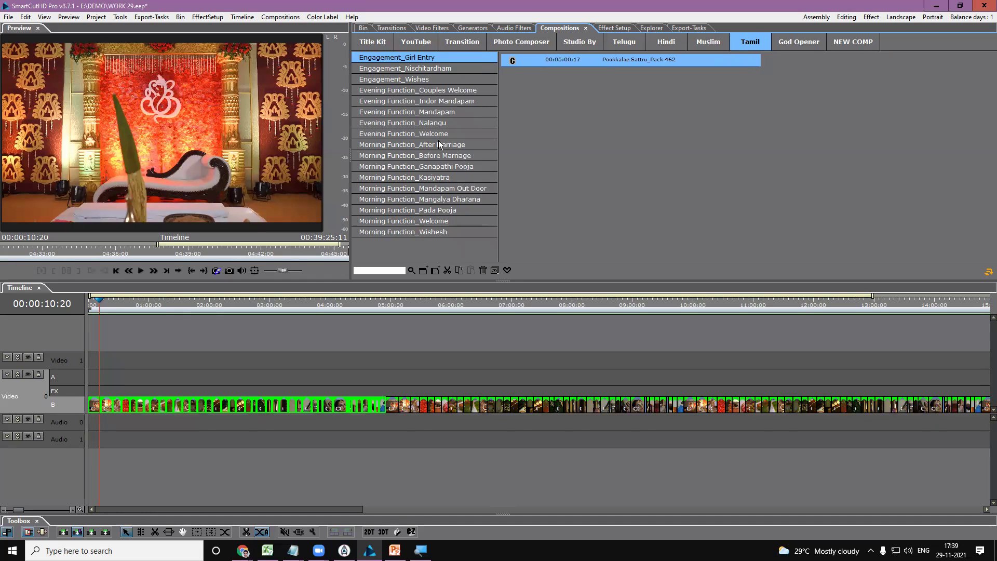
Scrub through the opening footage on the timeline and set the playhead to 00:00:01:00
left_click(89, 305)
left_click(89, 305)
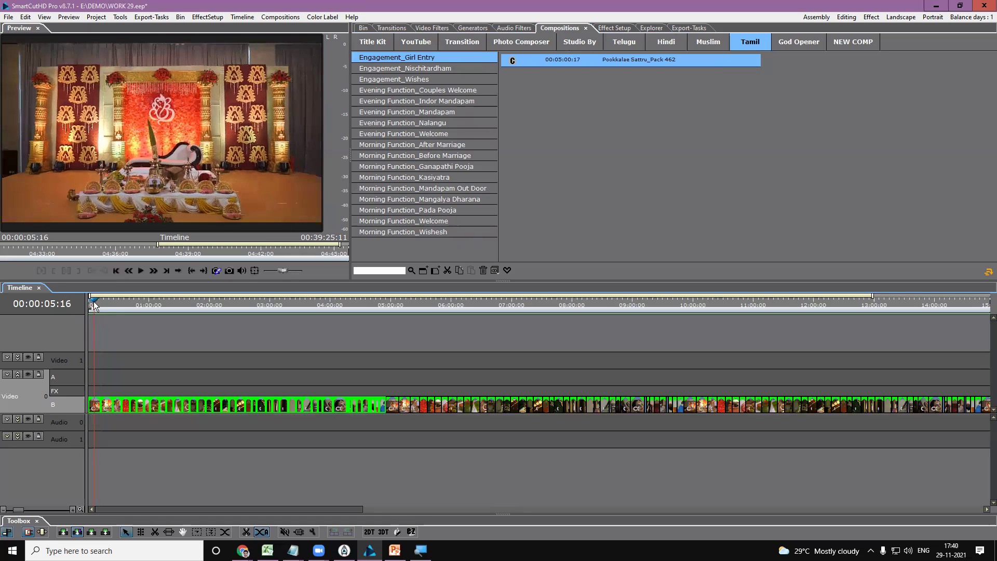
left_click(90, 305)
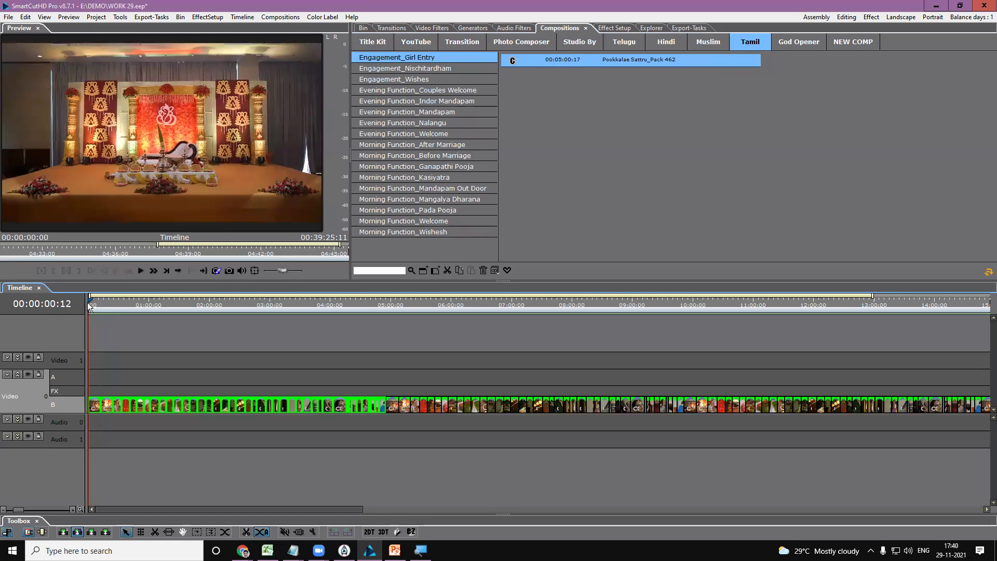
left_click_drag(90, 307, 123, 310)
left_click(89, 308)
left_click_drag(97, 309, 118, 309)
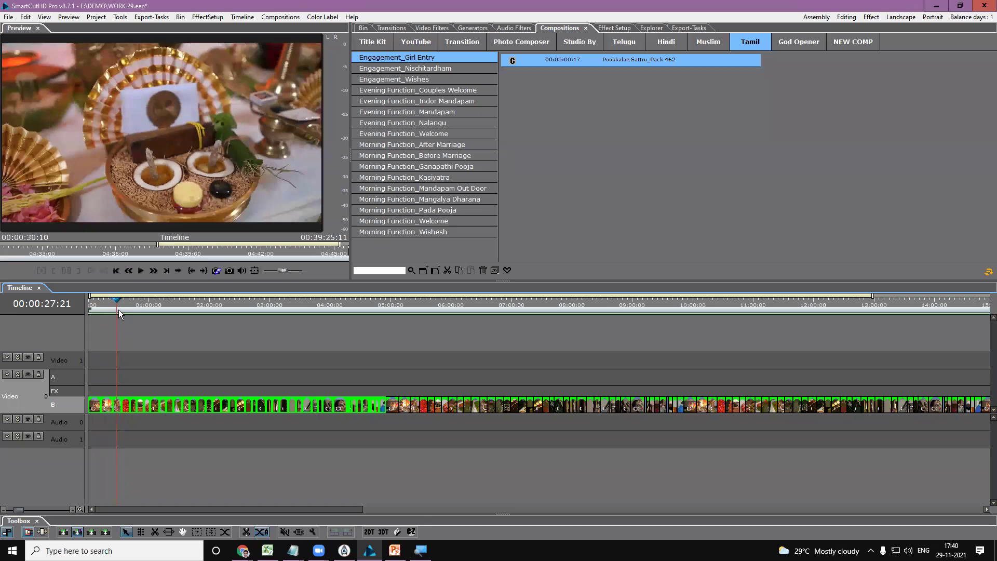
left_click(88, 314)
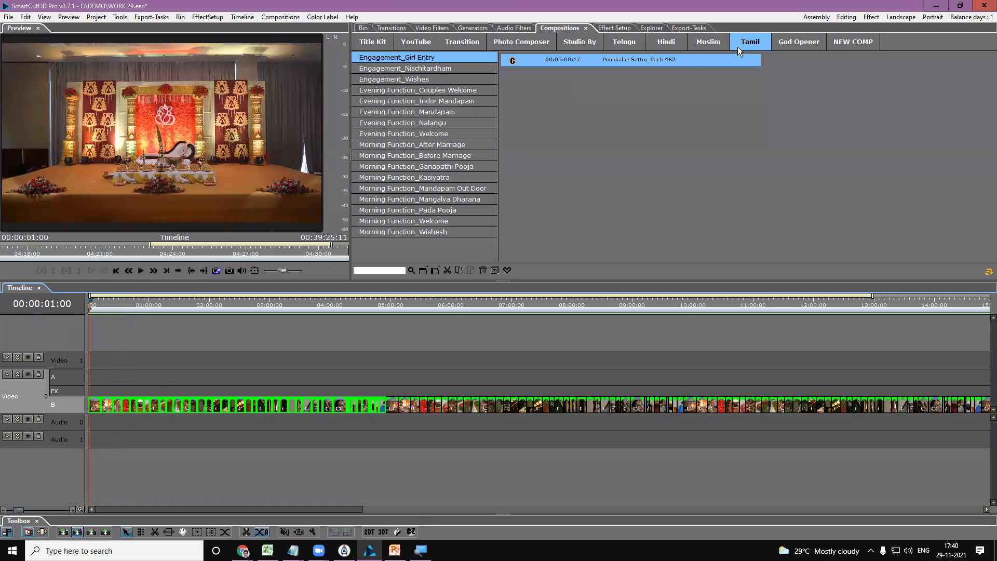
Browse the Tamil Morning Function_Welcome, Pada Pooja, Kasiyatra, Evening Function_Nalangu and Engagement_Nischitardham categories for their compositions
left_click(425, 223)
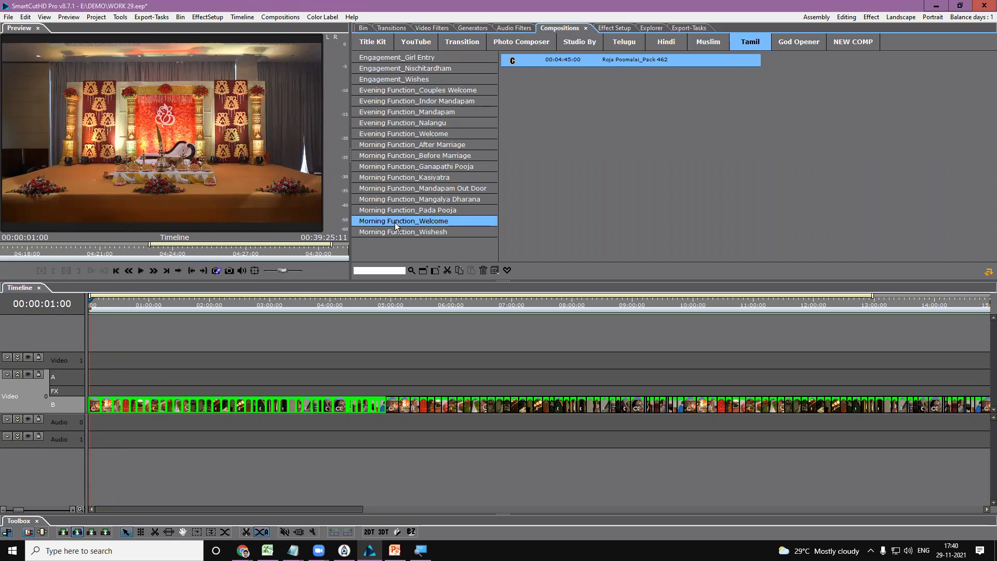
left_click(441, 211)
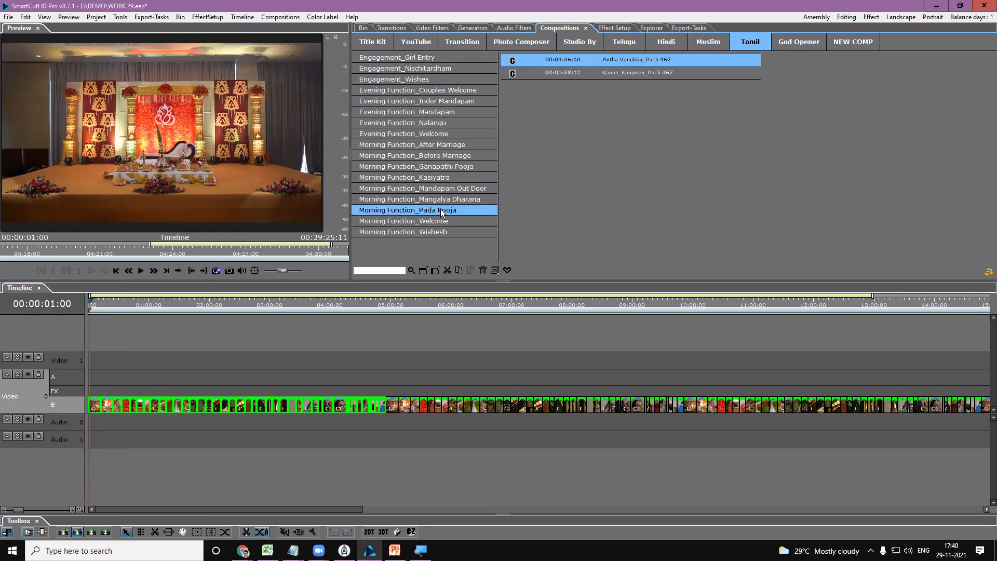
left_click(439, 179)
left_click(441, 123)
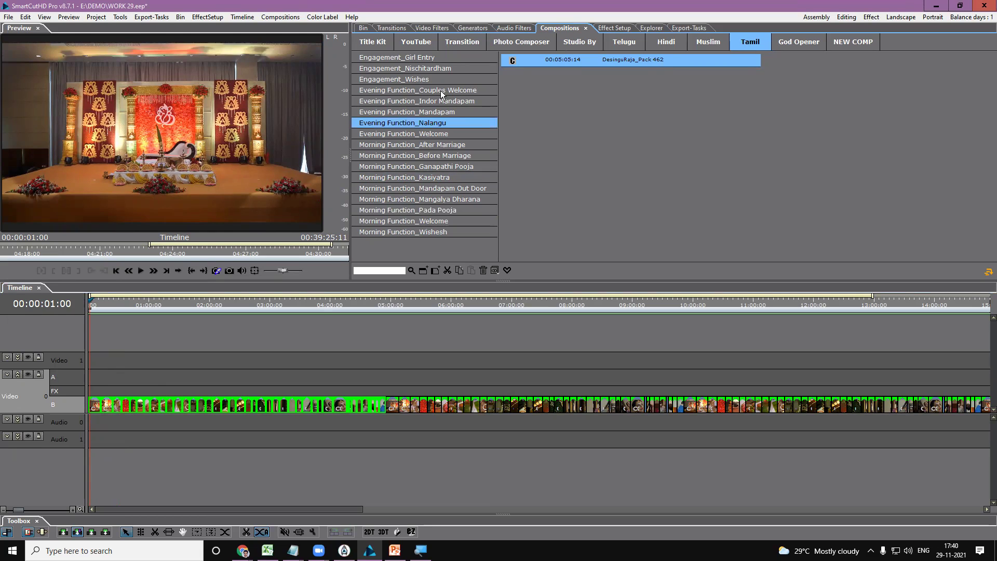
left_click(431, 68)
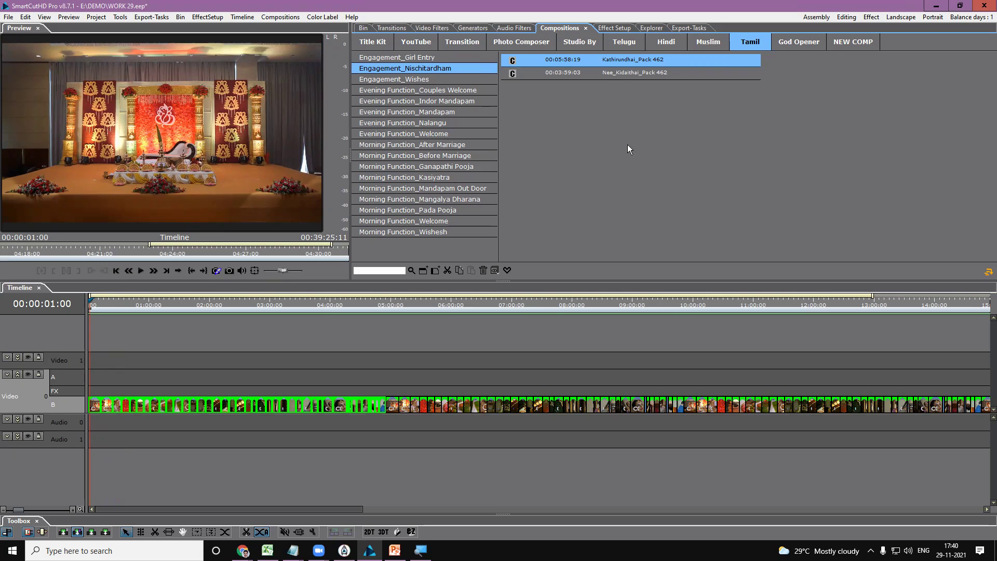
Enlarge the preview area and play Roja Poomalai_Pack 462 from Morning Function_Welcome up to 00:00:41:09
left_click(437, 221)
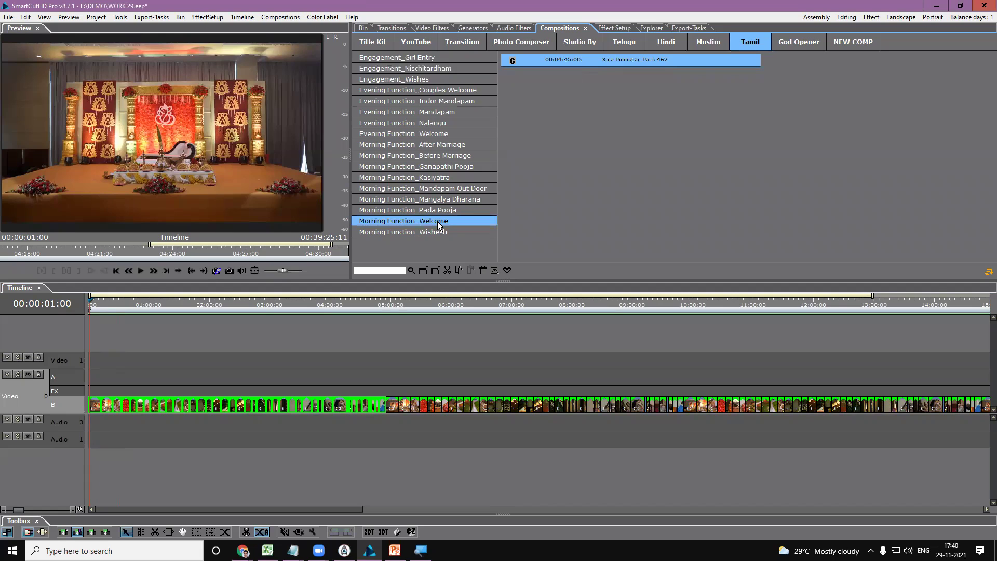
double_click(611, 62)
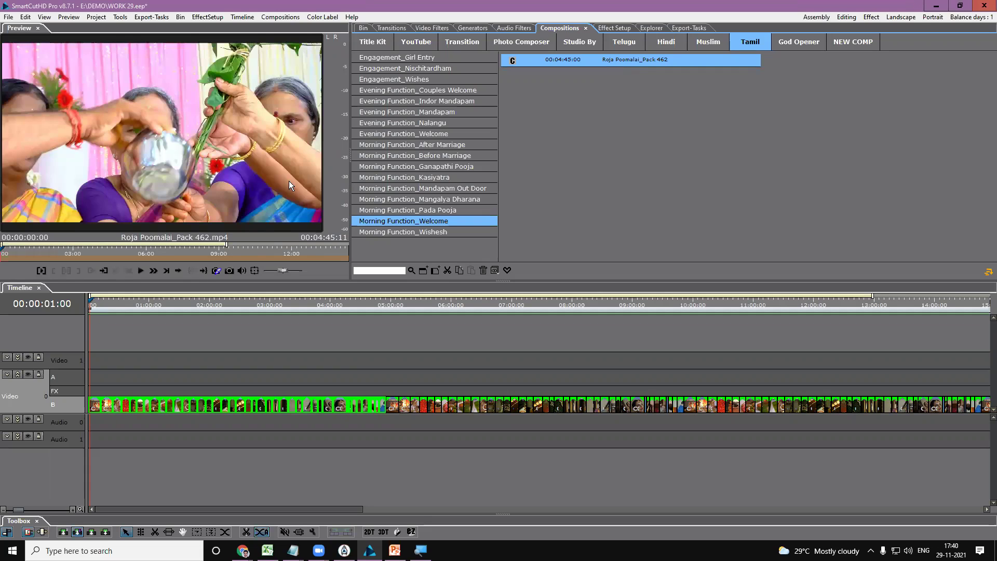
left_click_drag(347, 159, 472, 170)
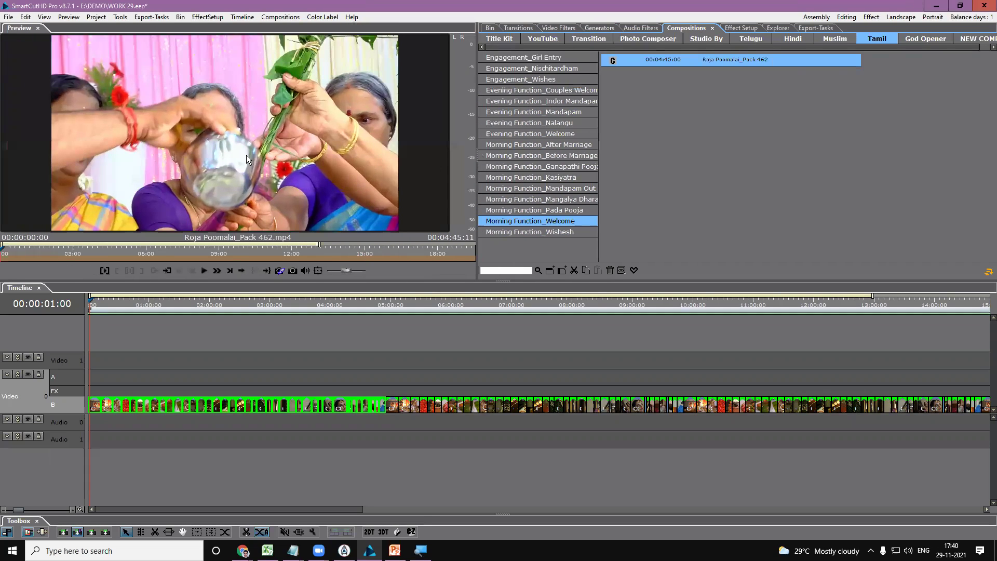
left_click(204, 271)
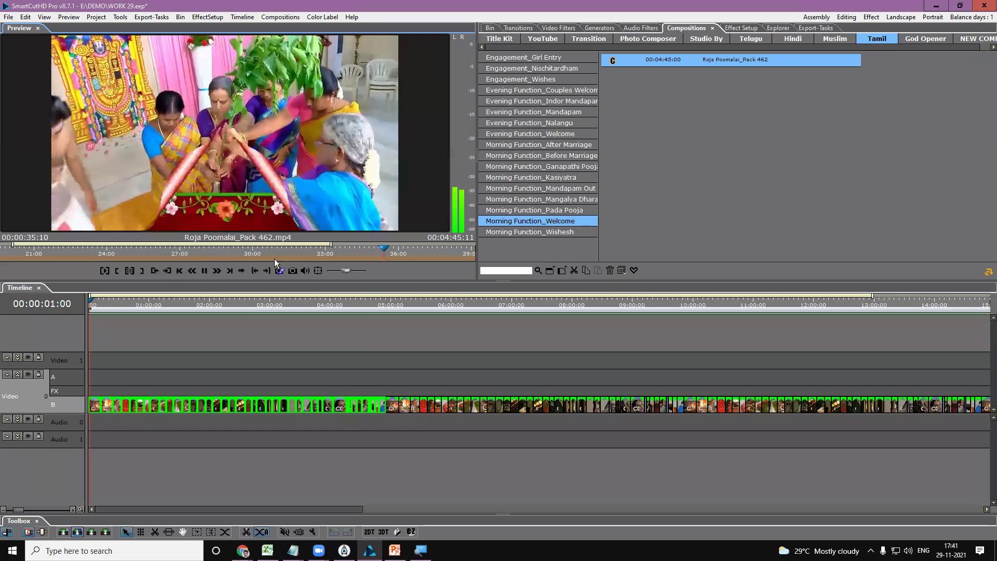
left_click(206, 271)
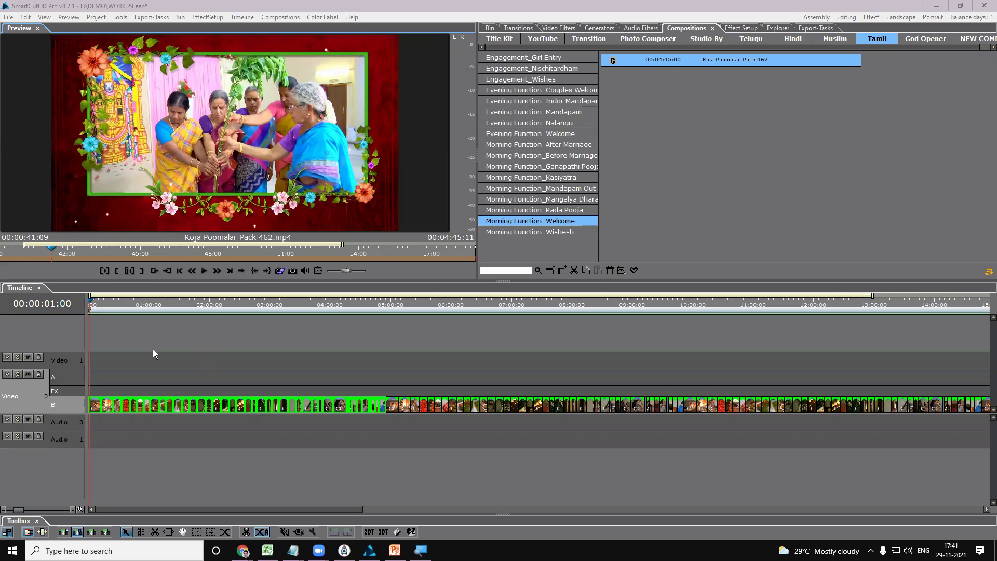
Place Roja Poomalai_Pack 462 at 00:00:03:15 on Video 0's FX layer, with its music on layer A of the expanded Audio 0 track
left_click(99, 307)
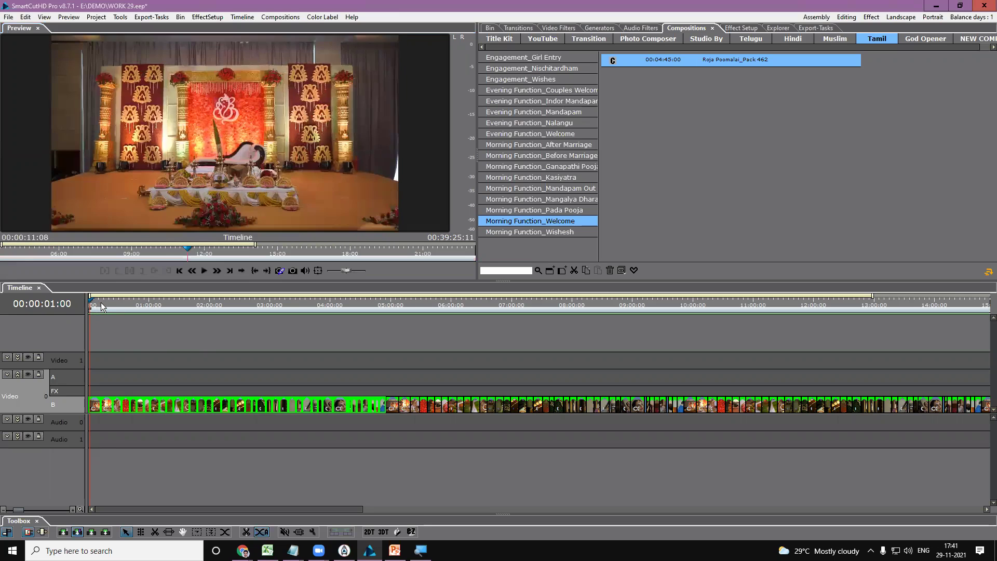
left_click_drag(103, 306, 91, 307)
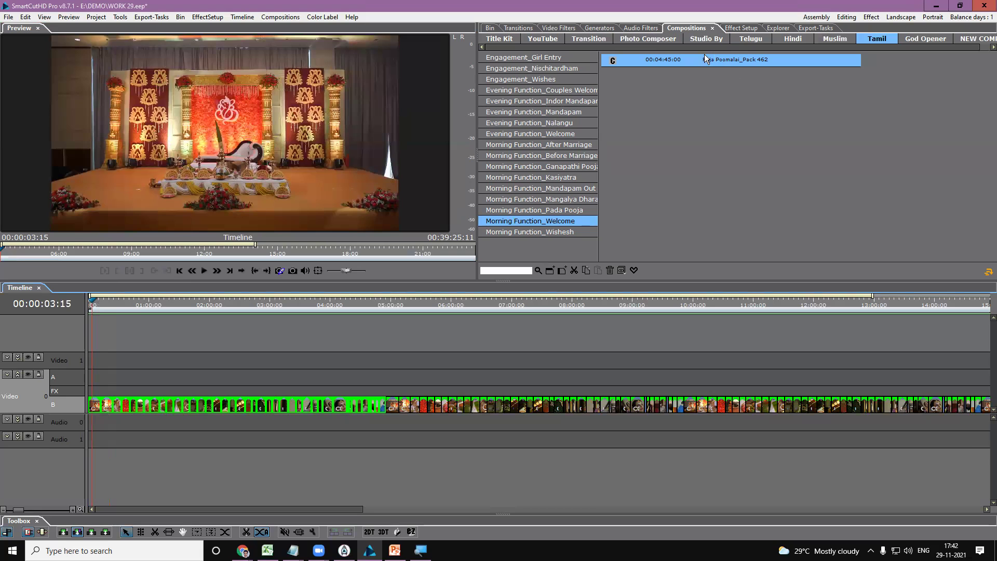
left_click(68, 398)
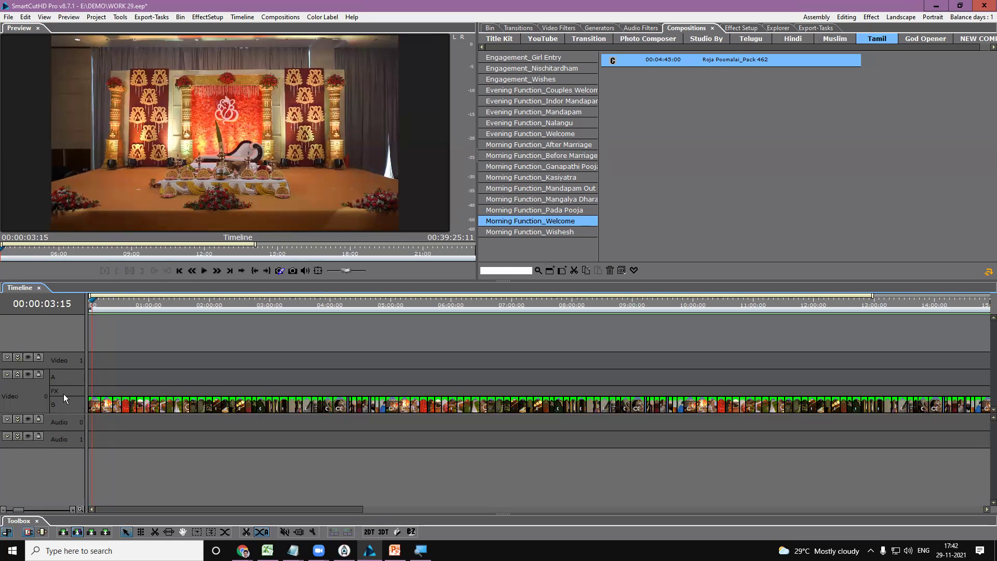
left_click(63, 394)
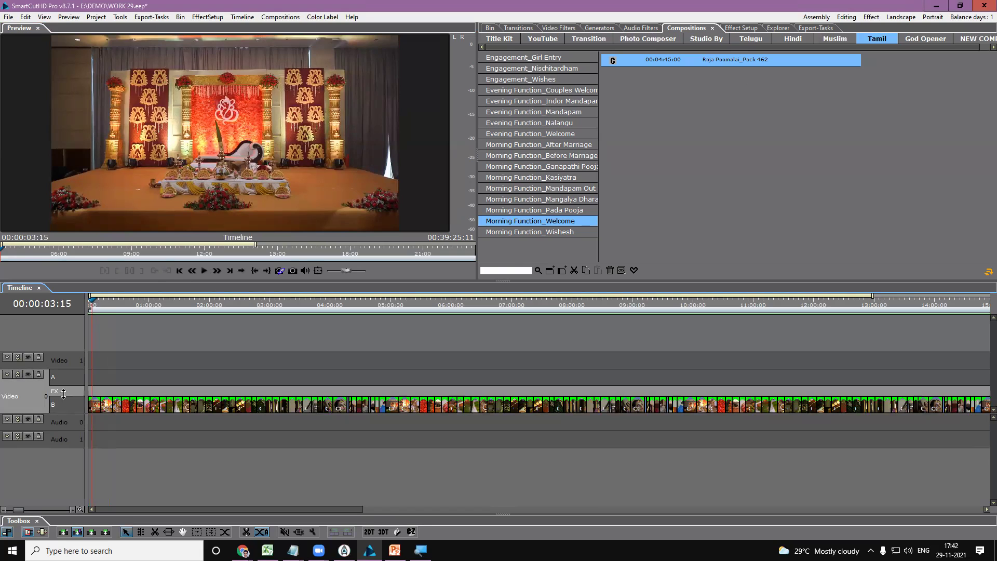
left_click(18, 420)
left_click(65, 423)
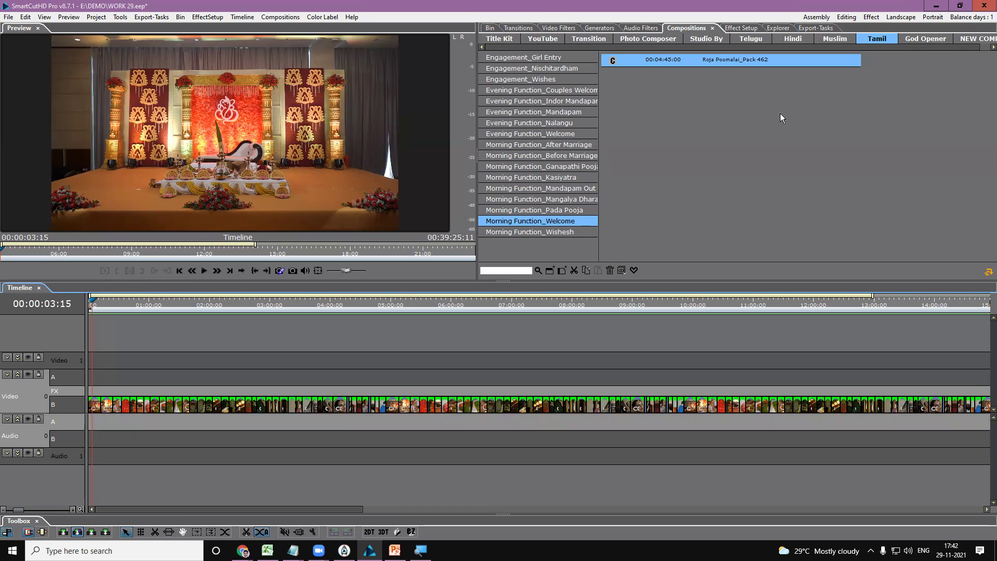
left_click_drag(691, 59, 92, 389)
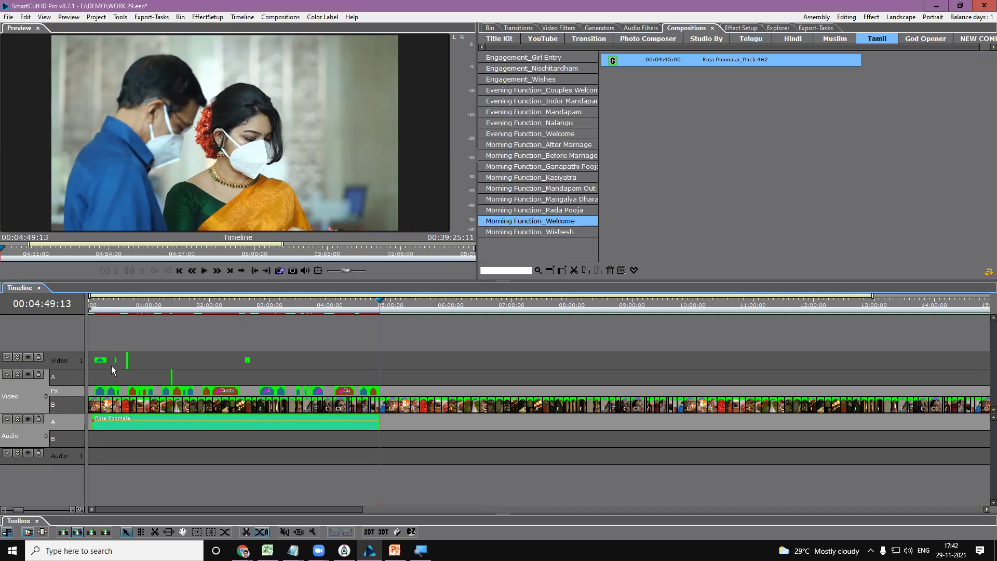
Ungroup the placed Roja Poomalai composition and delete its last two effects from the FX layer
left_click(372, 302)
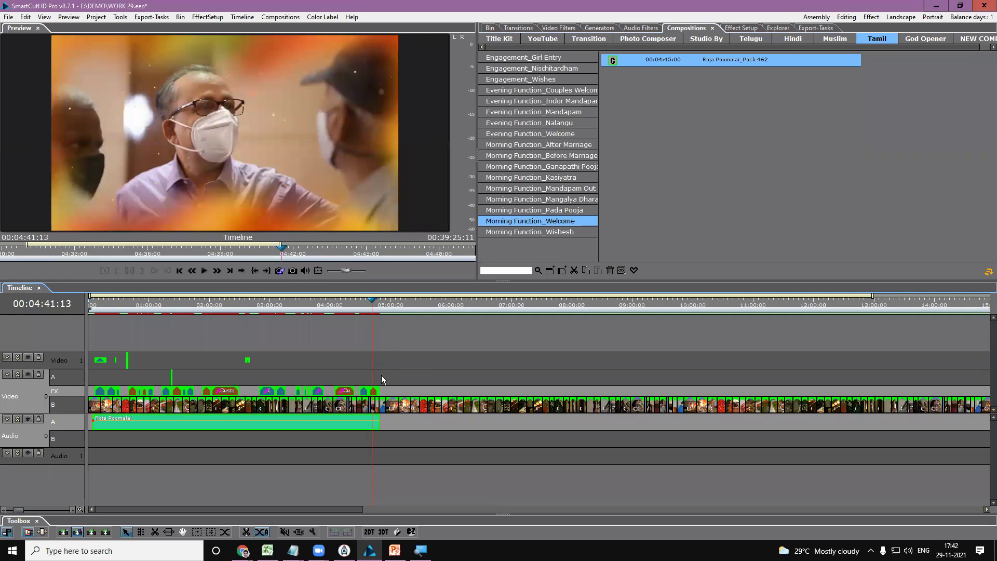
right_click(370, 421)
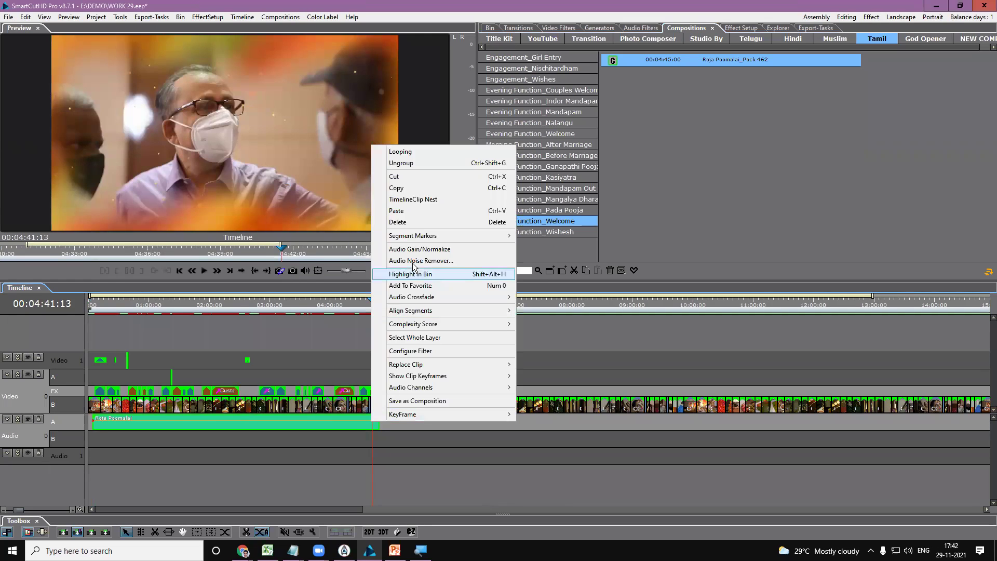
left_click(416, 162)
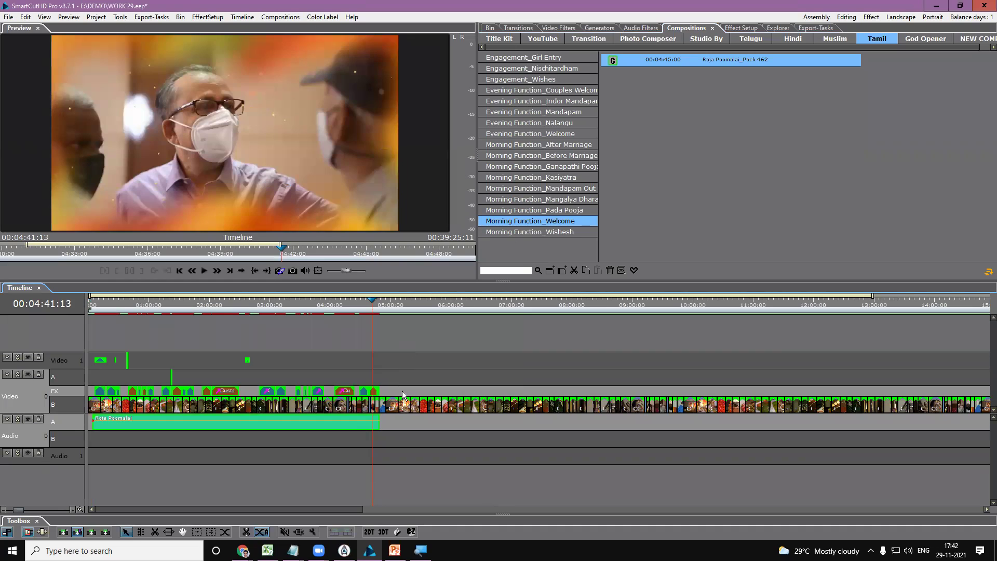
left_click(401, 387)
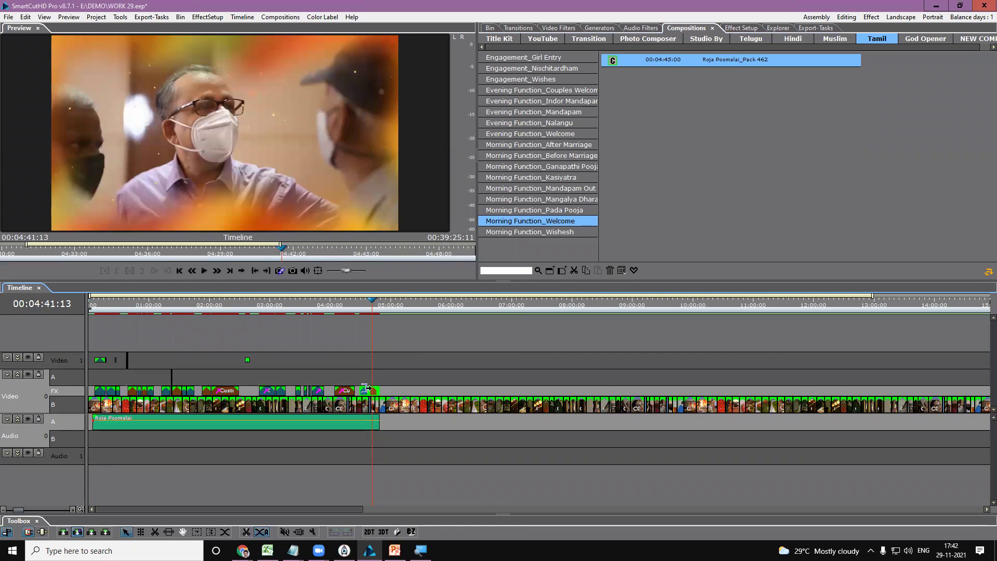
key("Delete")
Review the footage around the end of the music, set the playhead to 00:04:37:23 and target layer B of Audio 0
left_click_drag(373, 307, 375, 306)
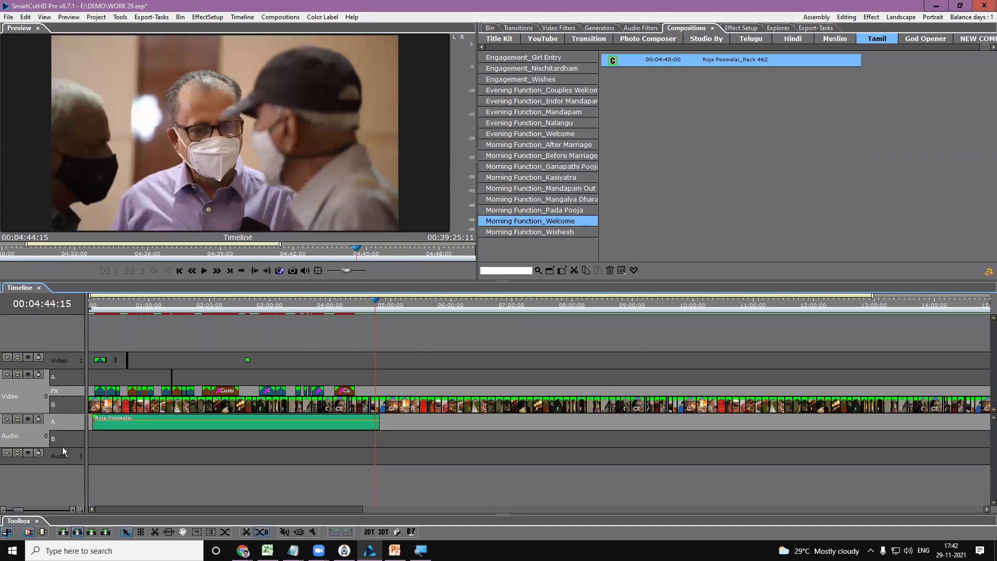
left_click_drag(381, 305, 391, 307)
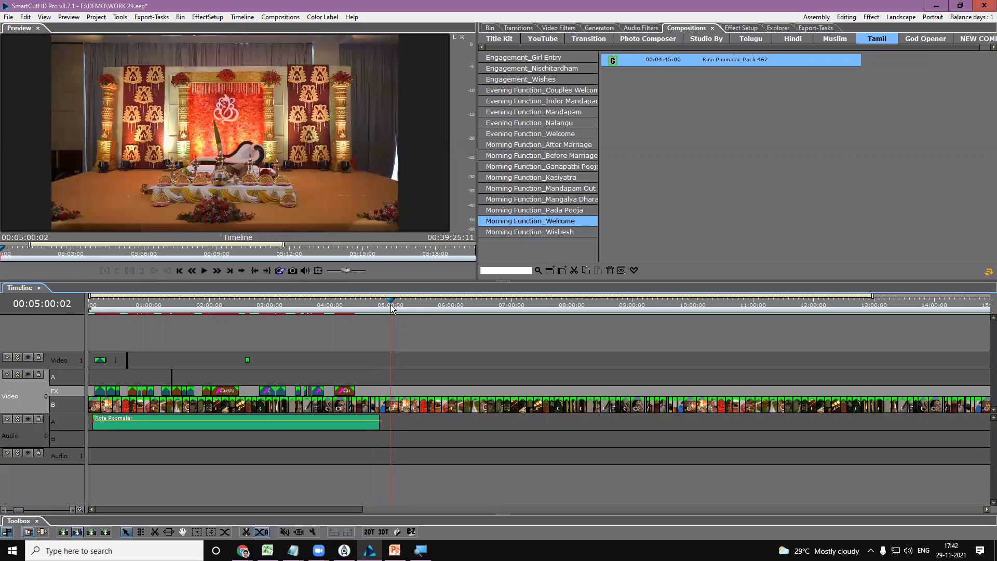
left_click(396, 309)
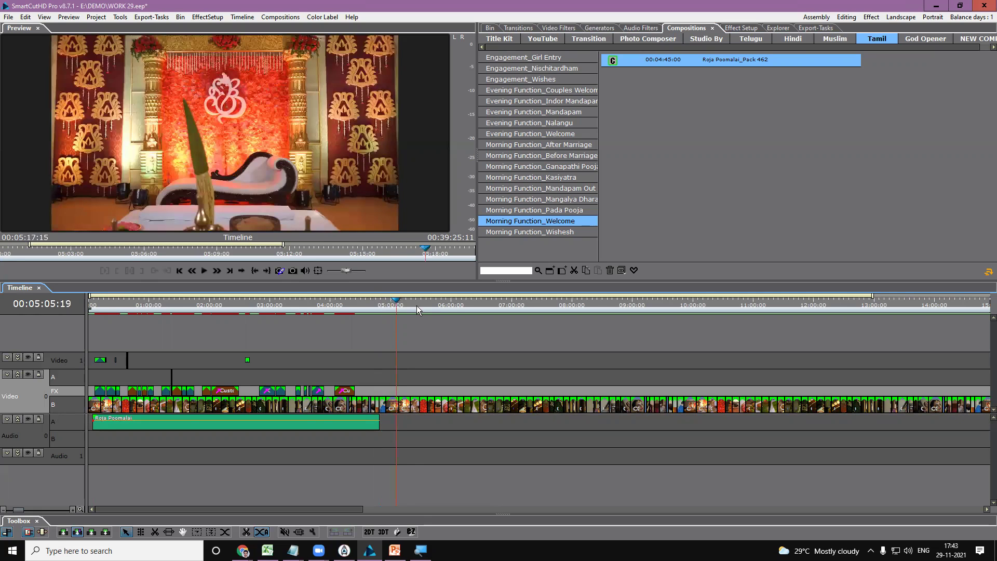
left_click(426, 310)
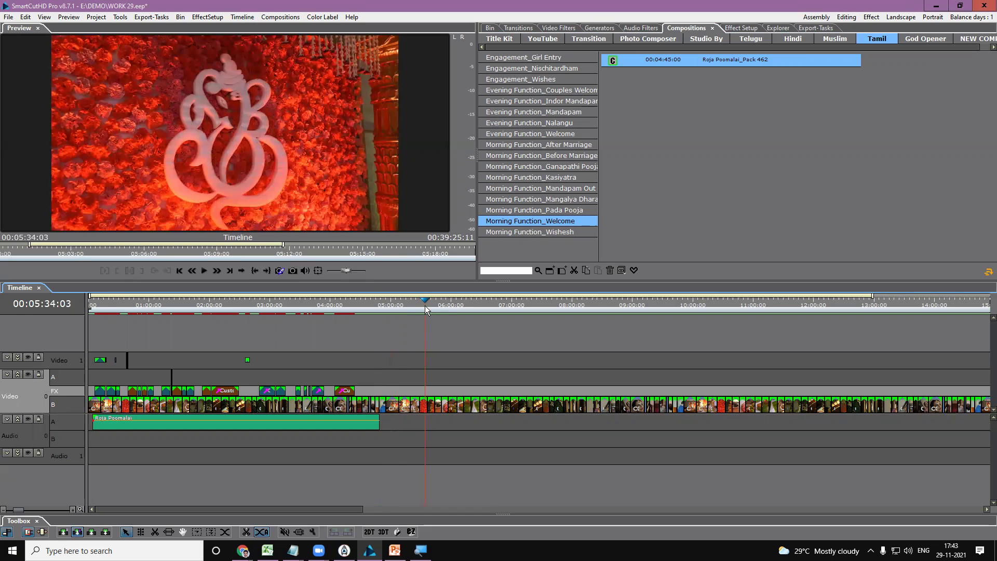
left_click(389, 310)
left_click_drag(387, 309, 368, 311)
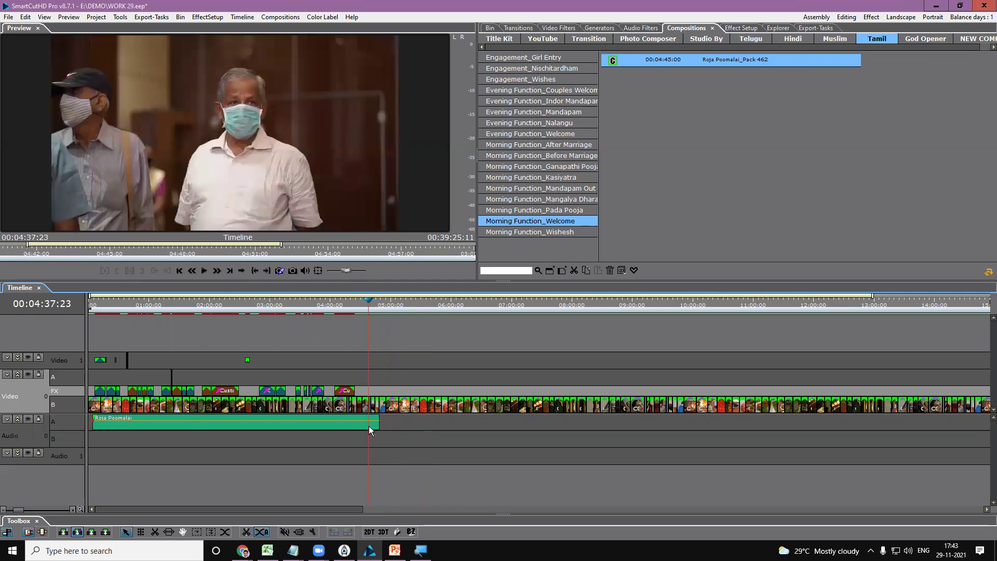
left_click(371, 441)
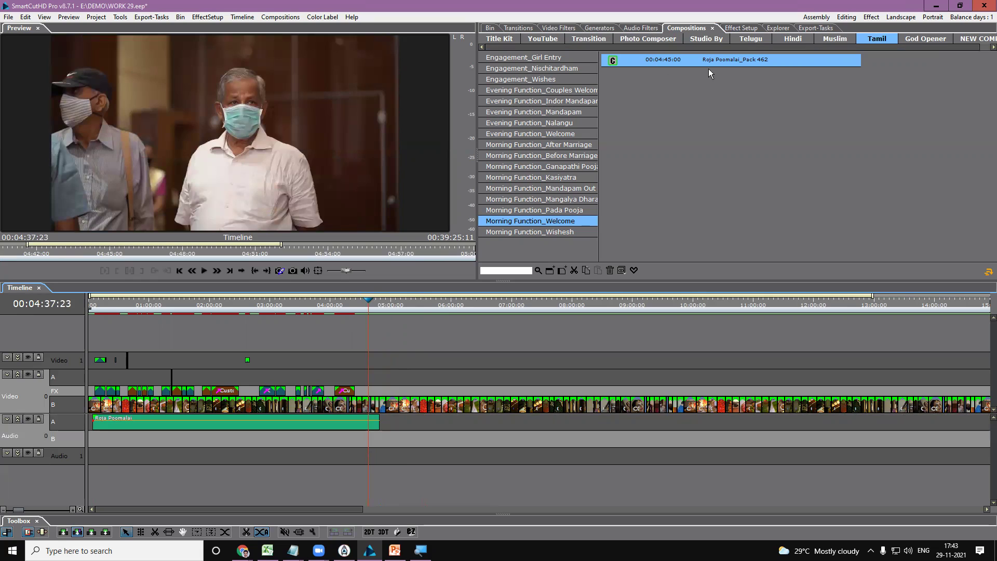
Preview DesinguRaja_Pack 462 from the Evening Function_Nalangu compositions up to 00:00:18:24
left_click(561, 123)
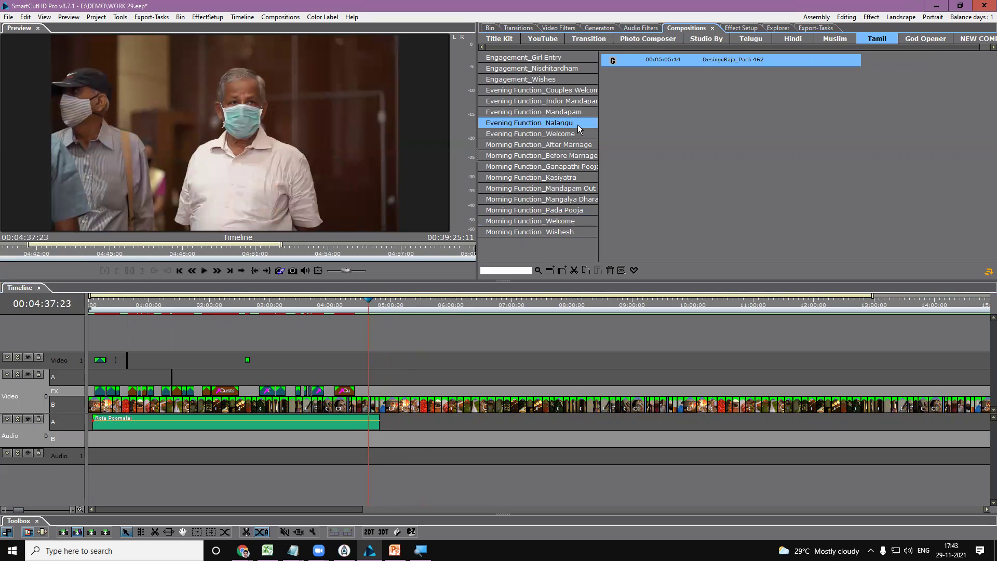
double_click(698, 56)
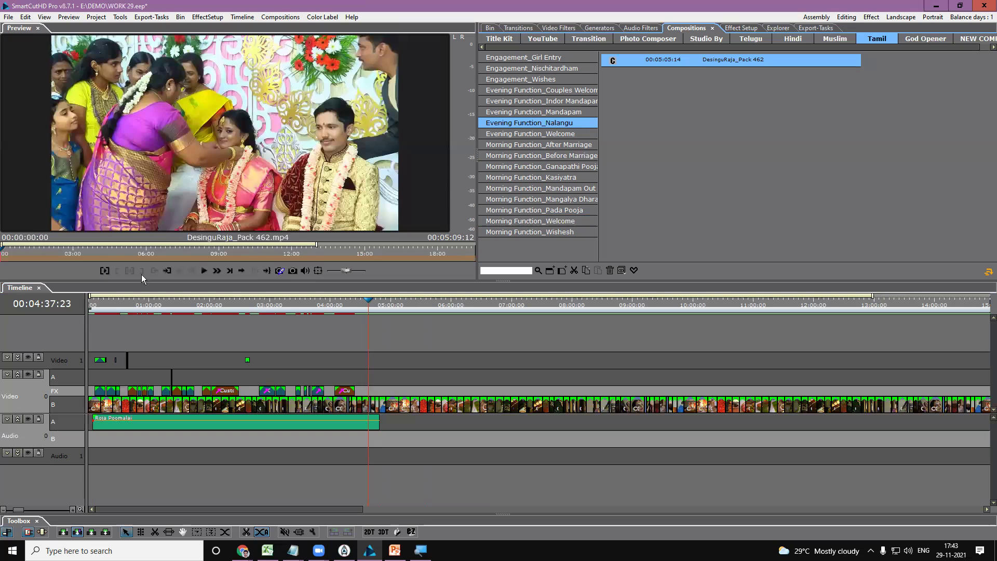
left_click(205, 270)
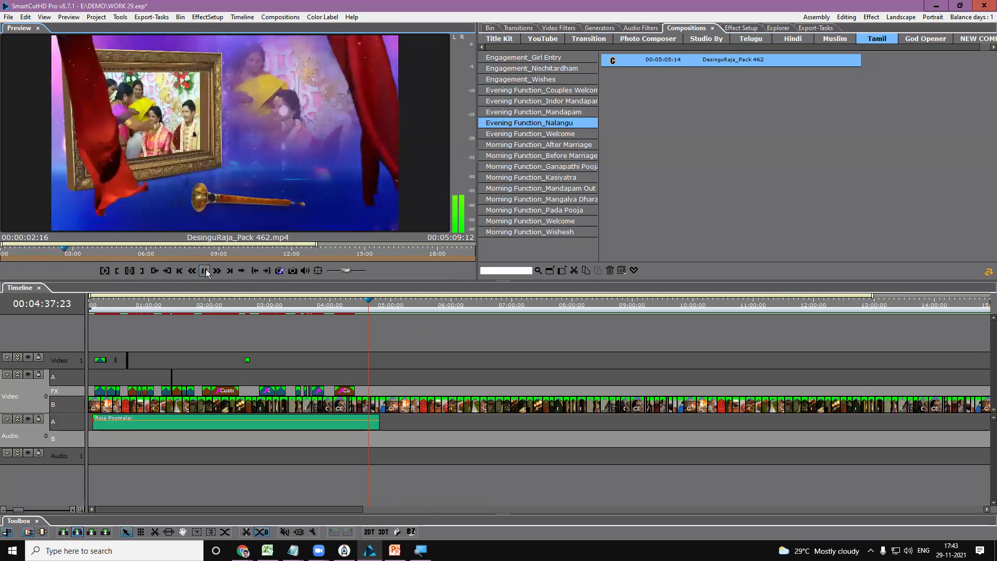
key("space")
left_click(107, 254)
left_click_drag(117, 252, 462, 251)
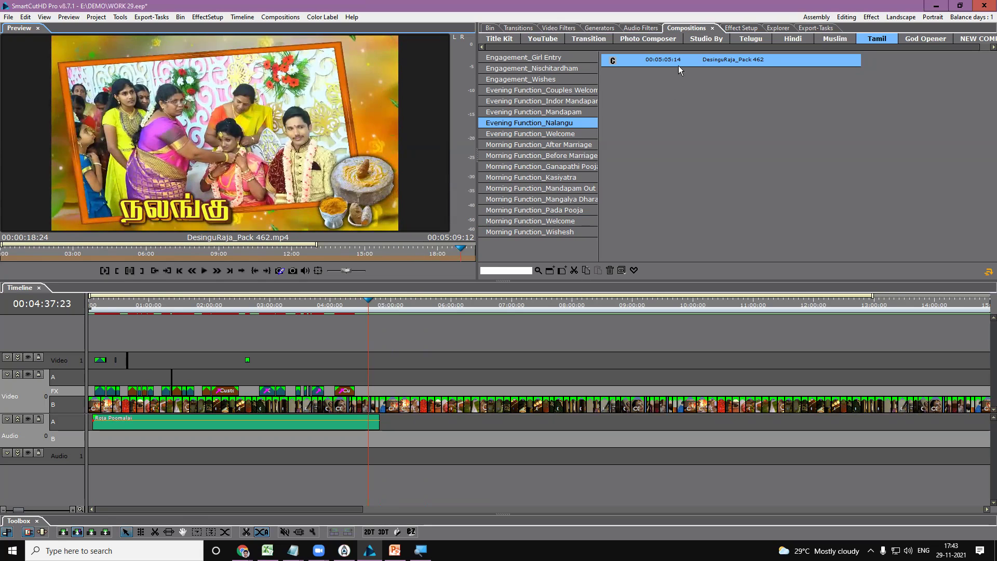
Place DesinguRaja_Pack 462 at 00:04:37:23 on Video 0's FX layer with its music on Audio 0's layer B, and check the placed effects
left_click_drag(675, 61, 369, 388)
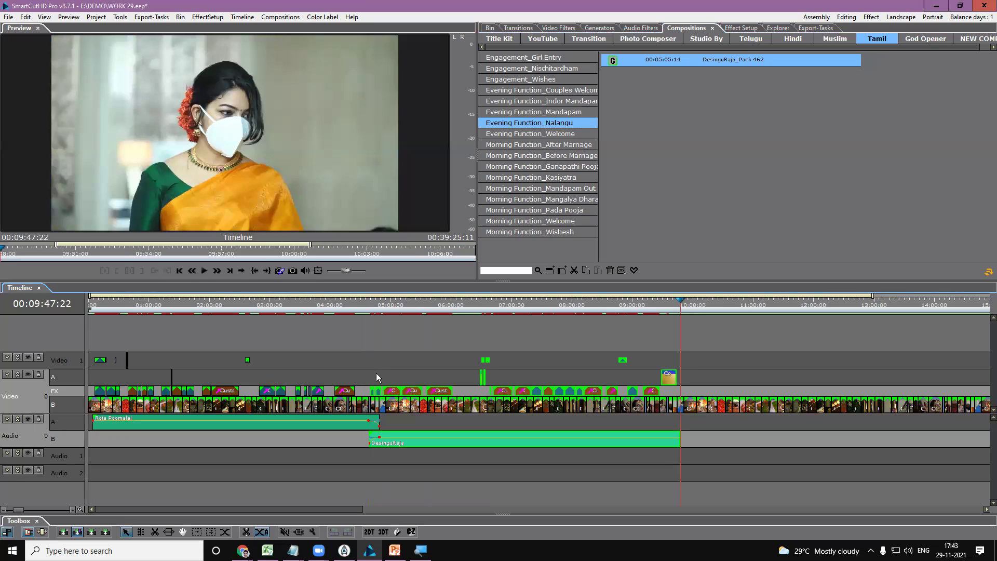
left_click(373, 304)
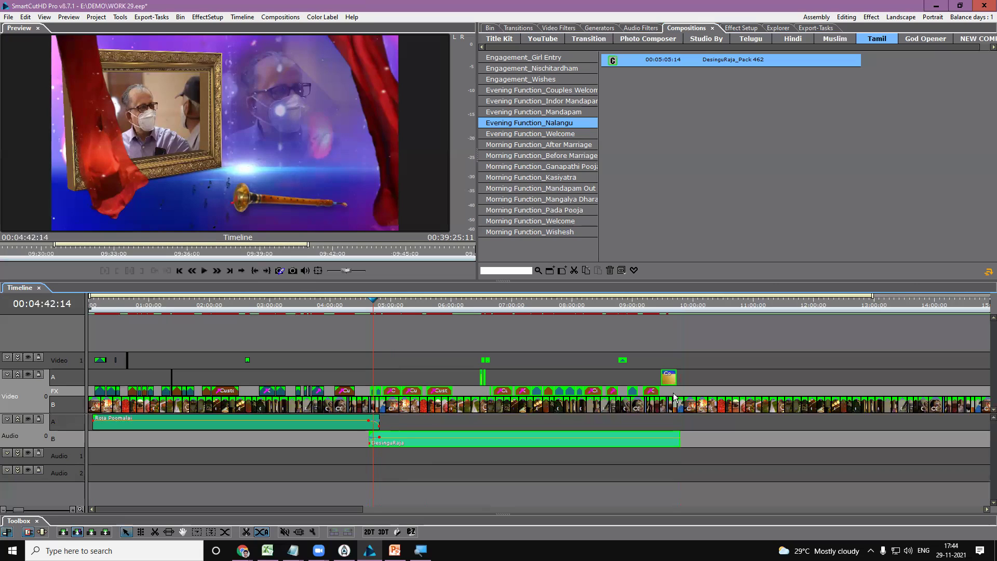
left_click(670, 303)
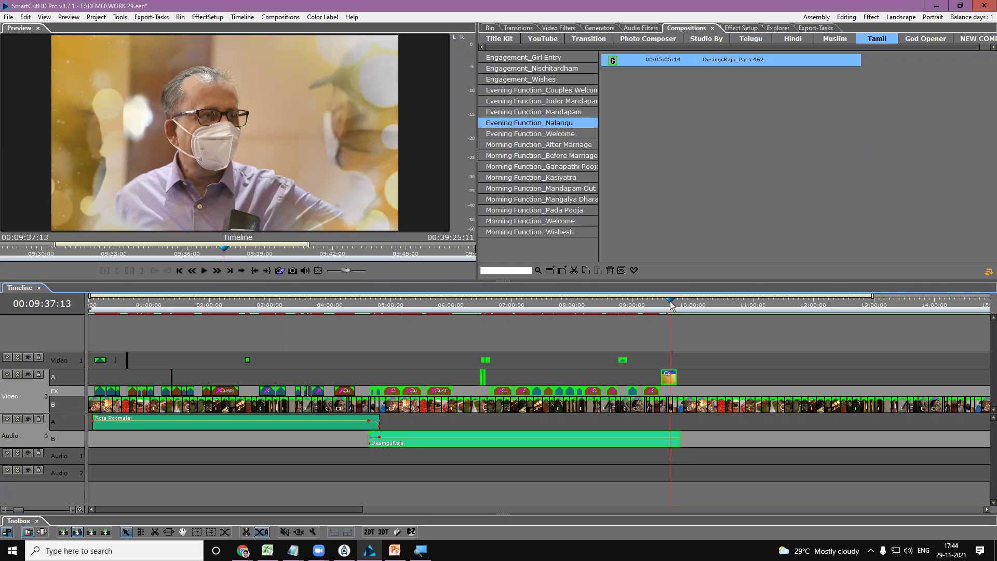
left_click_drag(364, 302, 393, 305)
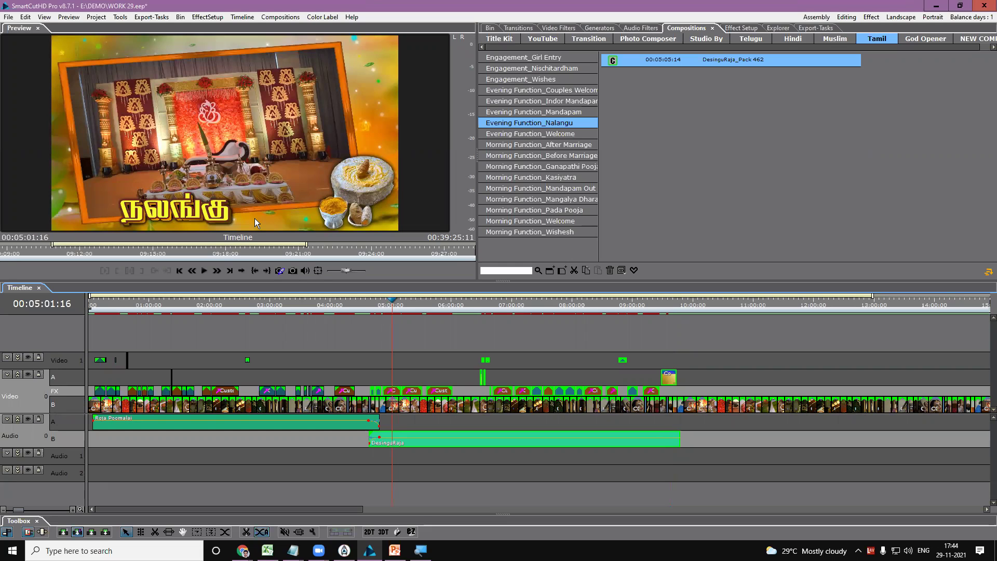
Ungroup the placed DesinguRaja composition and open its effect at 00:05:01:16 in ez aston
right_click(395, 390)
left_click(463, 207)
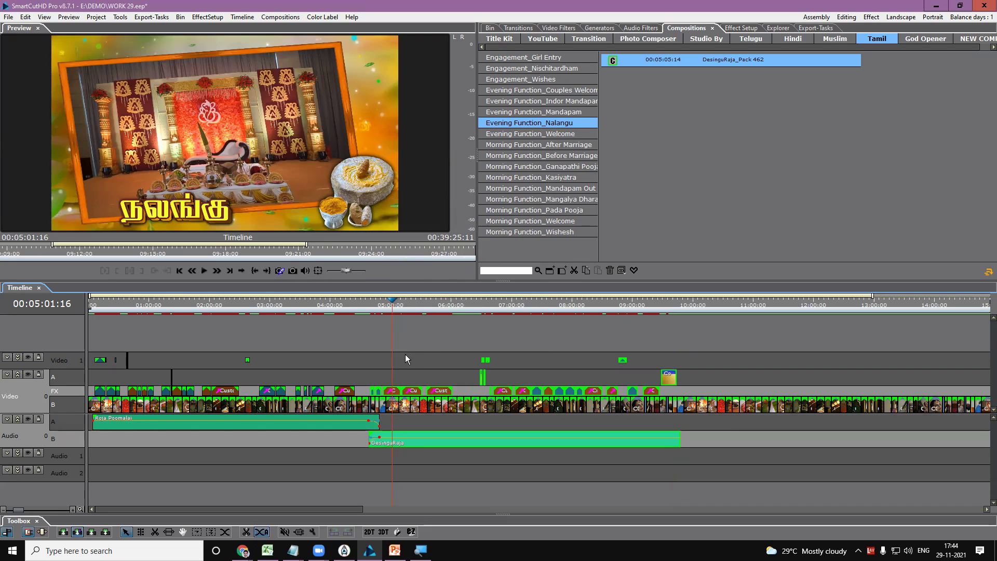
right_click(396, 392)
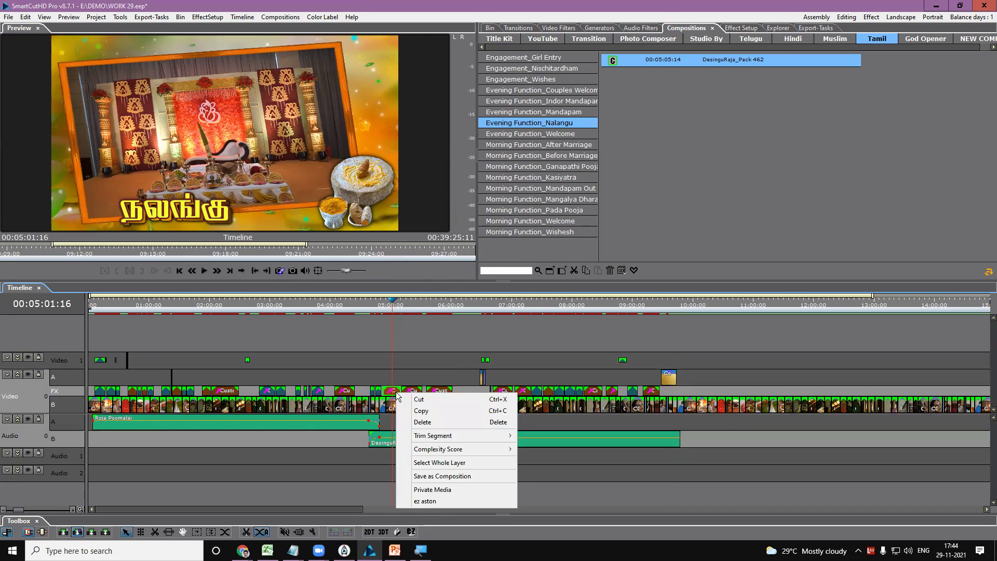
left_click(420, 502)
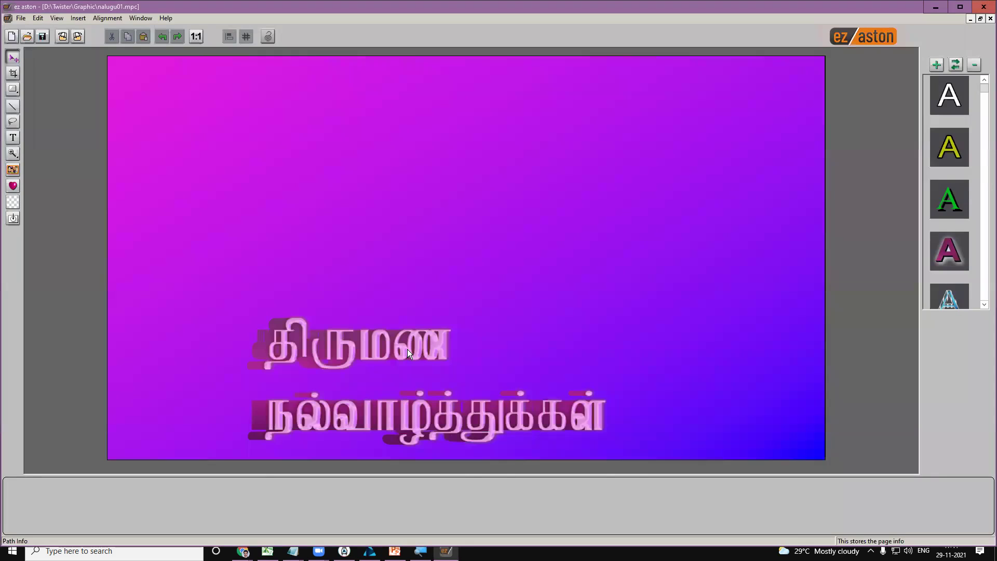
Replace the Tamil title in nalugu01.mpc with the manamakkal alaippu.tga clipart from the Tamil-LG-HD category
left_click(407, 350)
left_click_drag(407, 349, 419, 340)
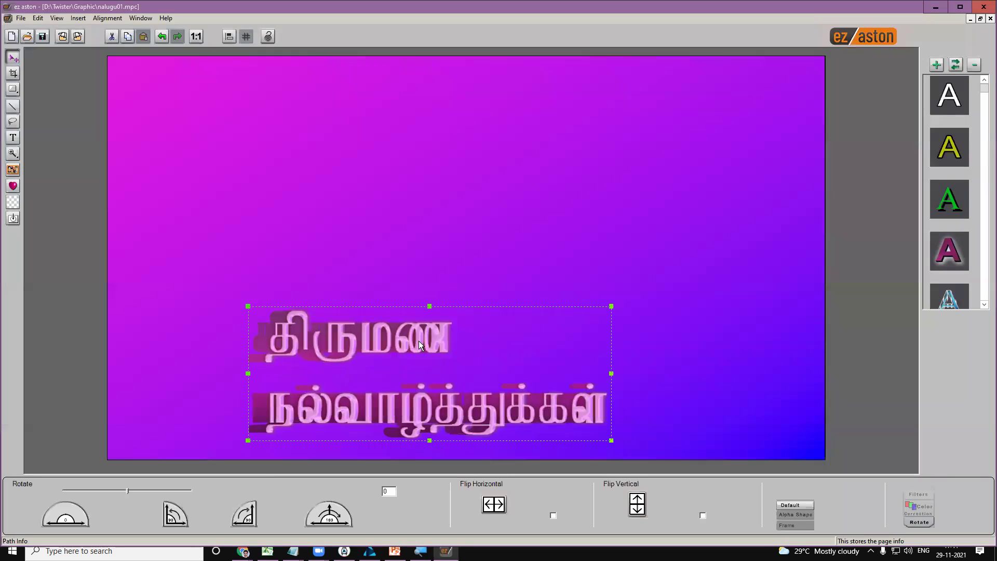
double_click(419, 342)
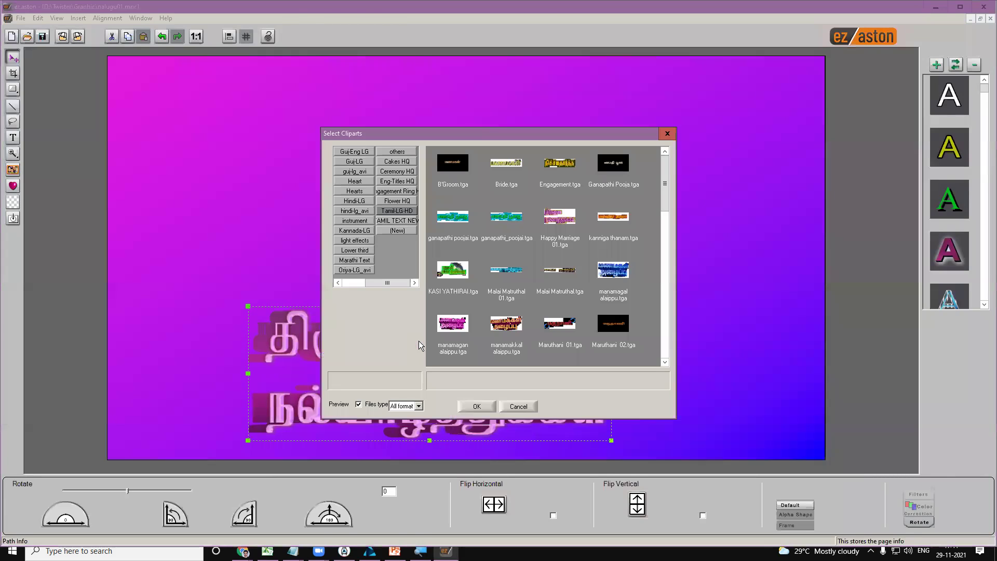
left_click(457, 275)
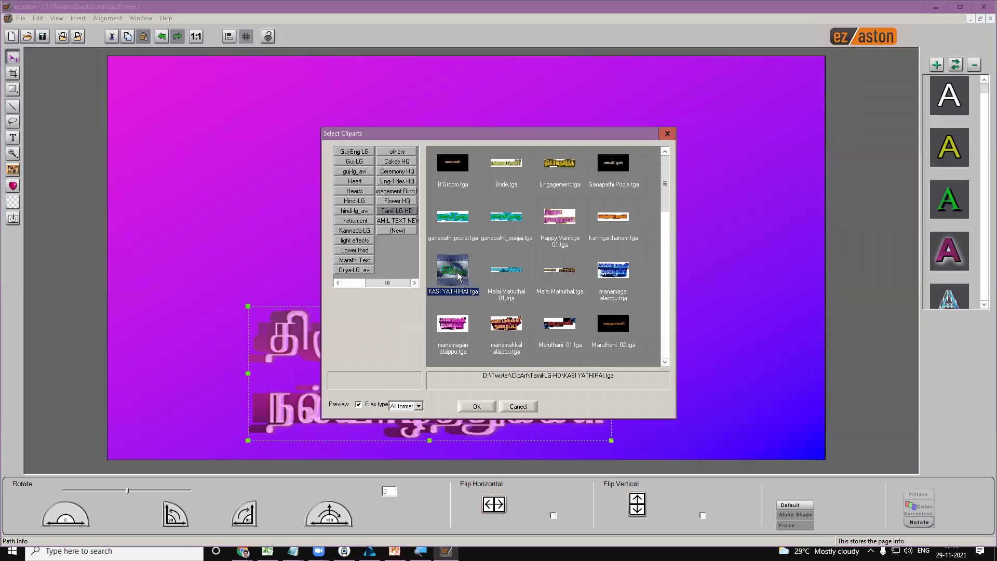
left_click(398, 202)
left_click(398, 213)
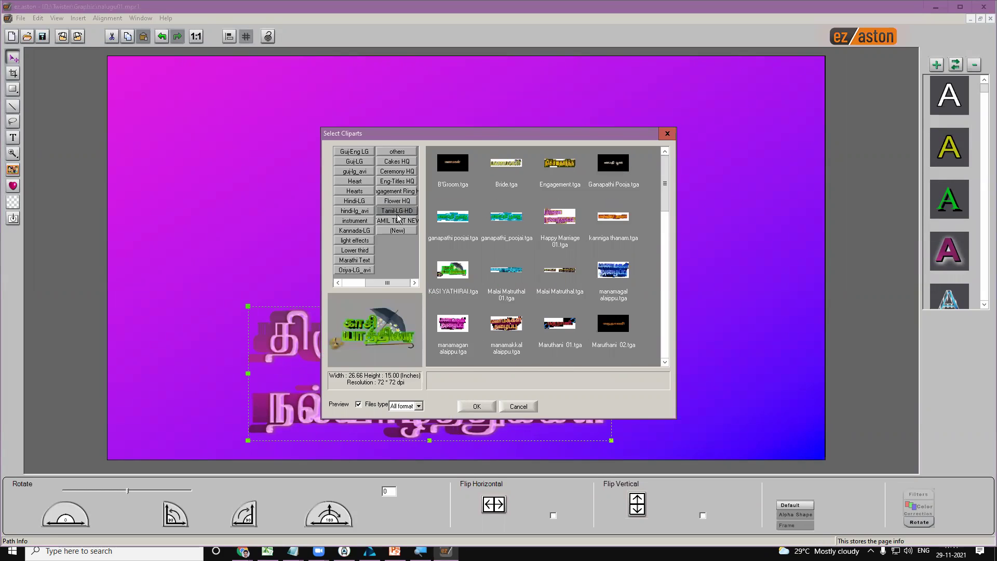
left_click(395, 201)
left_click(395, 207)
left_click(505, 322)
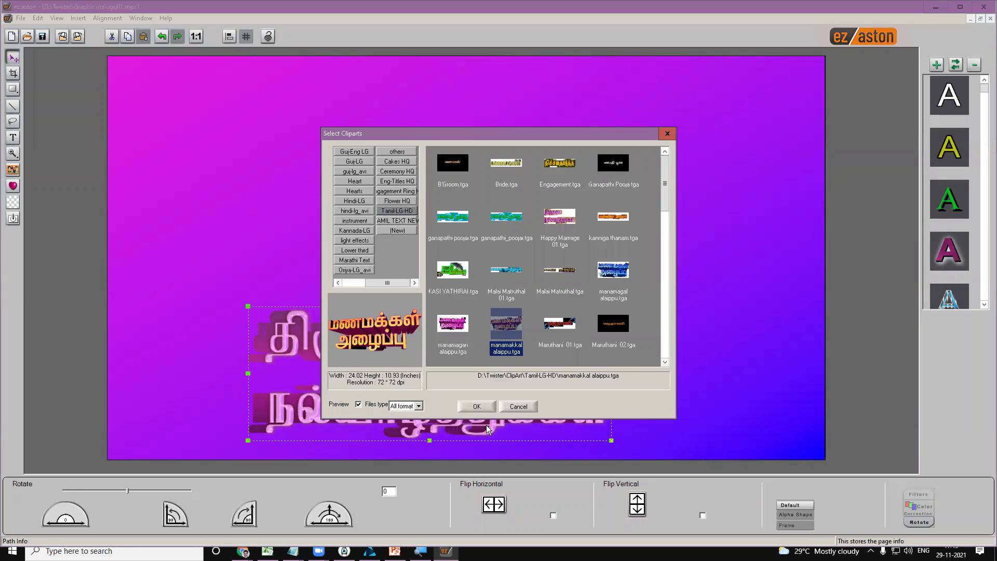
left_click(475, 408)
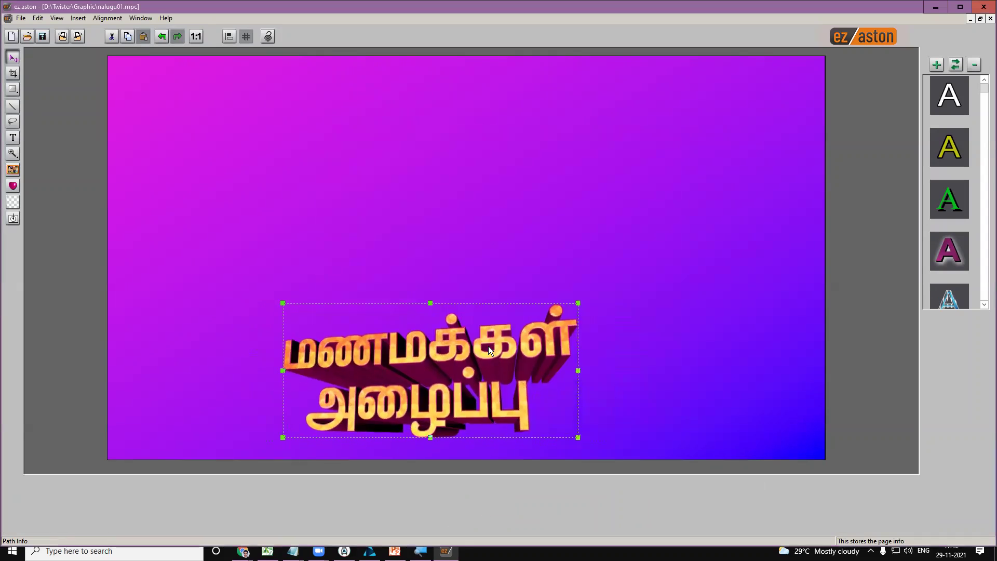
Save nalugu01.mpc and return from ez aston to SmartCutHD to check the new title full screen
left_click(44, 37)
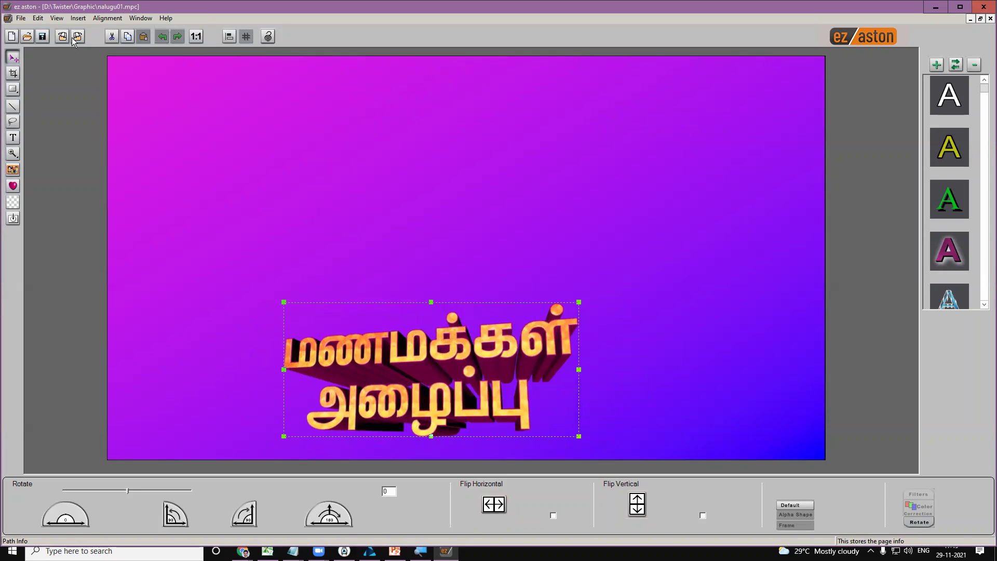
left_click(535, 294)
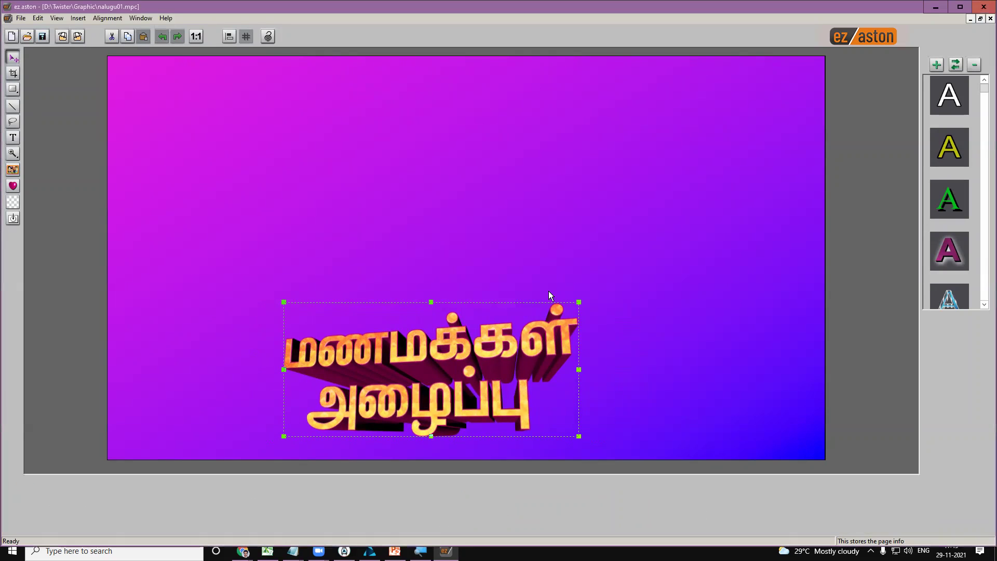
left_click(990, 19)
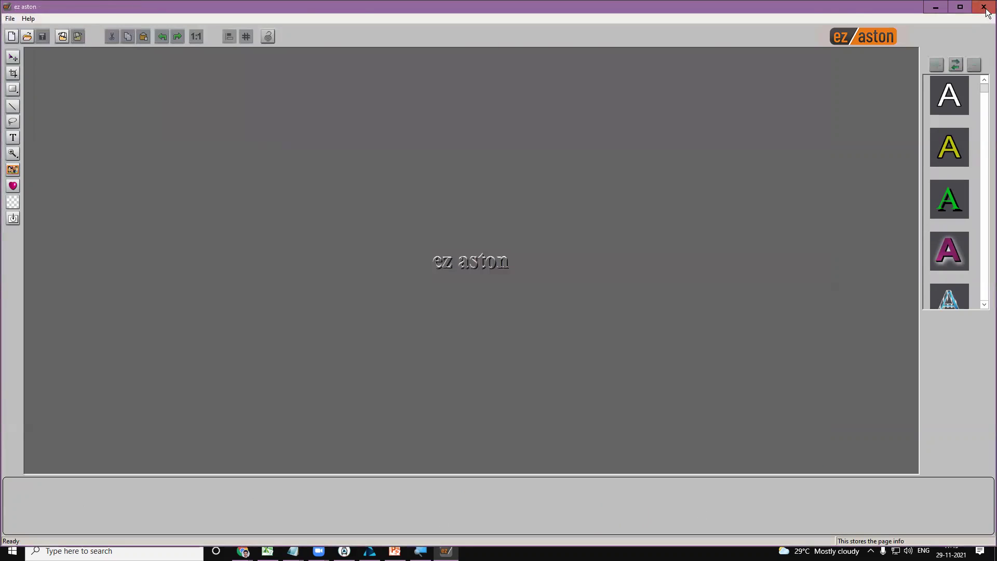
left_click(984, 6)
double_click(258, 163)
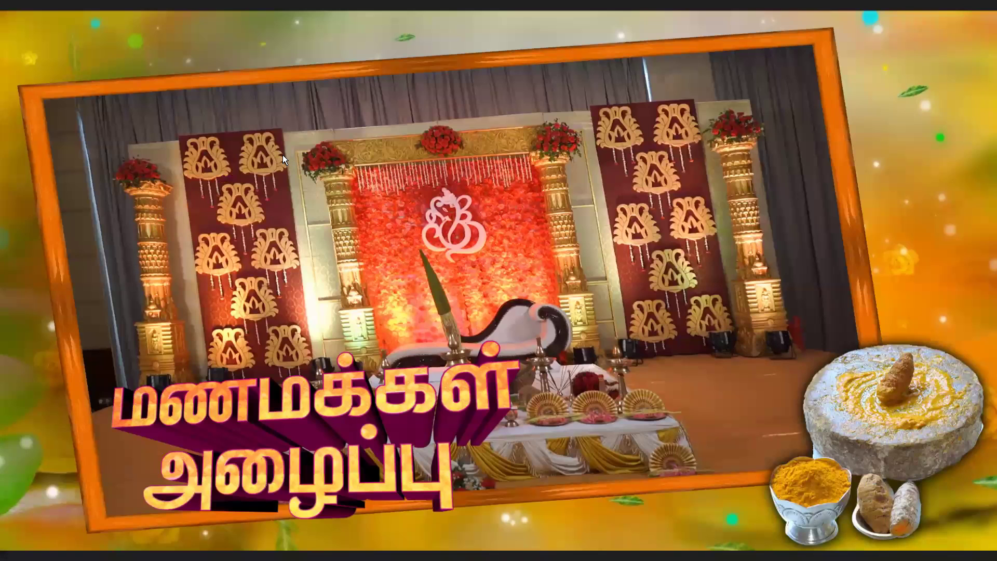
double_click(282, 155)
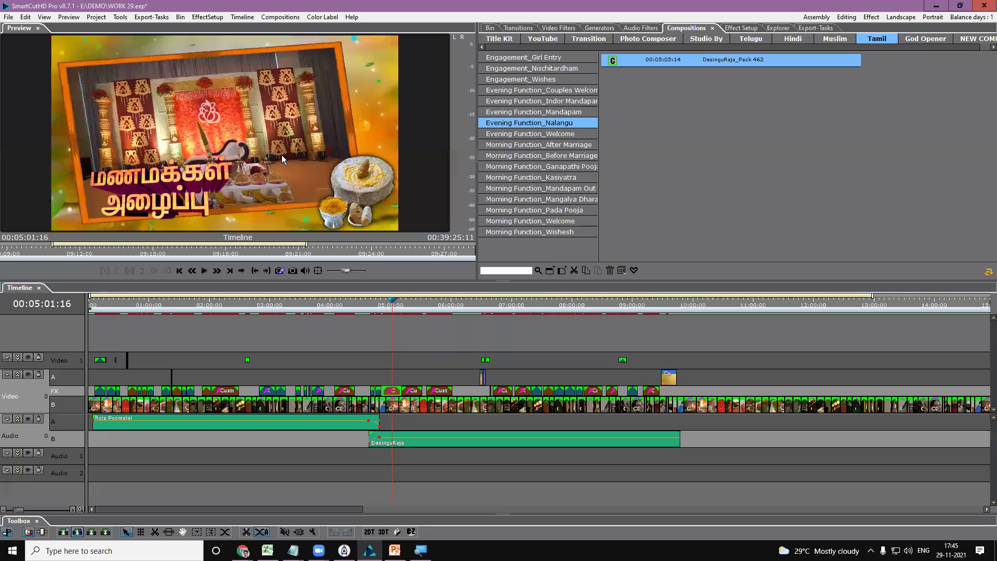
Examine the frame effect at 00:05:22:06 in the full-screen preview
left_click(401, 306)
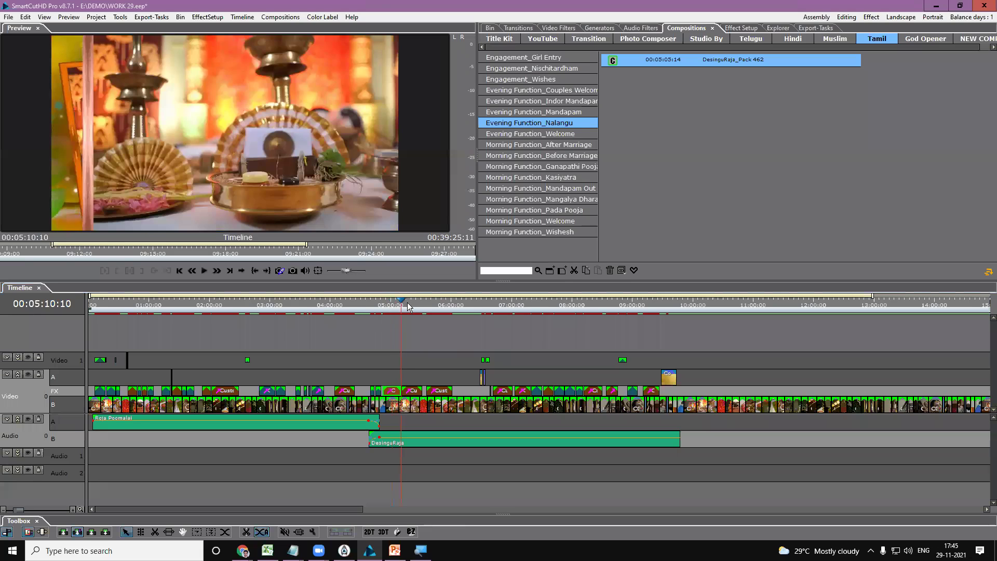
left_click(412, 306)
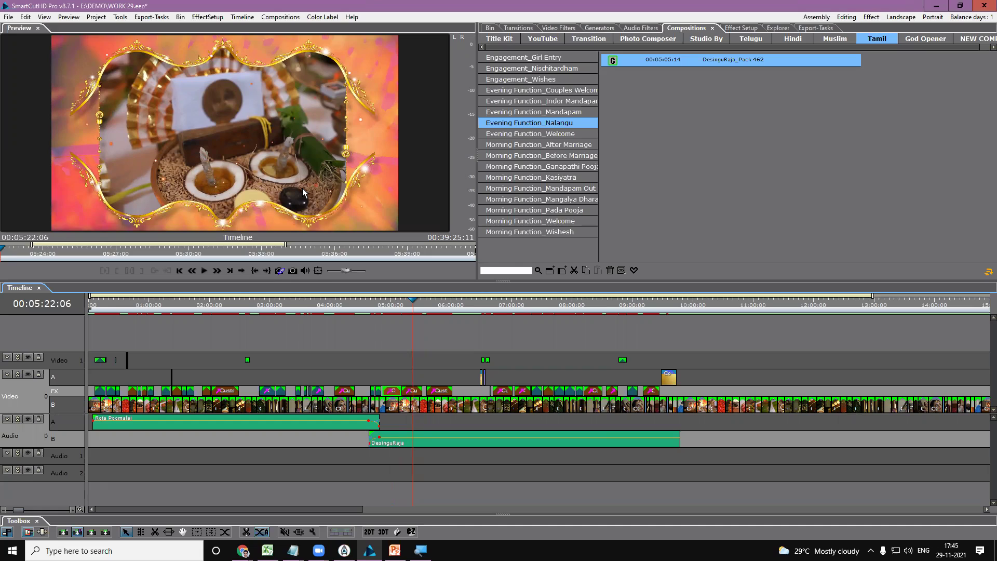
double_click(304, 194)
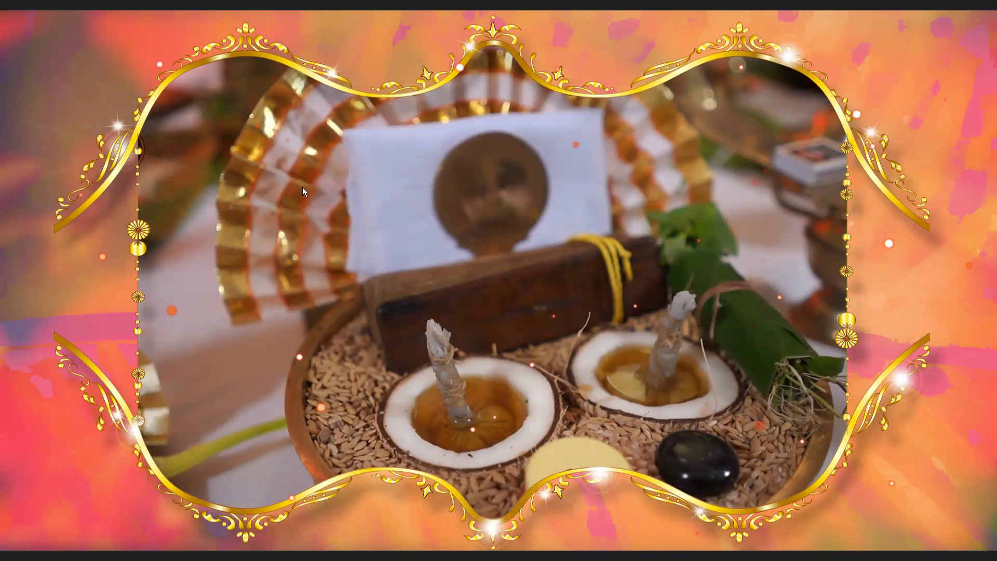
double_click(302, 186)
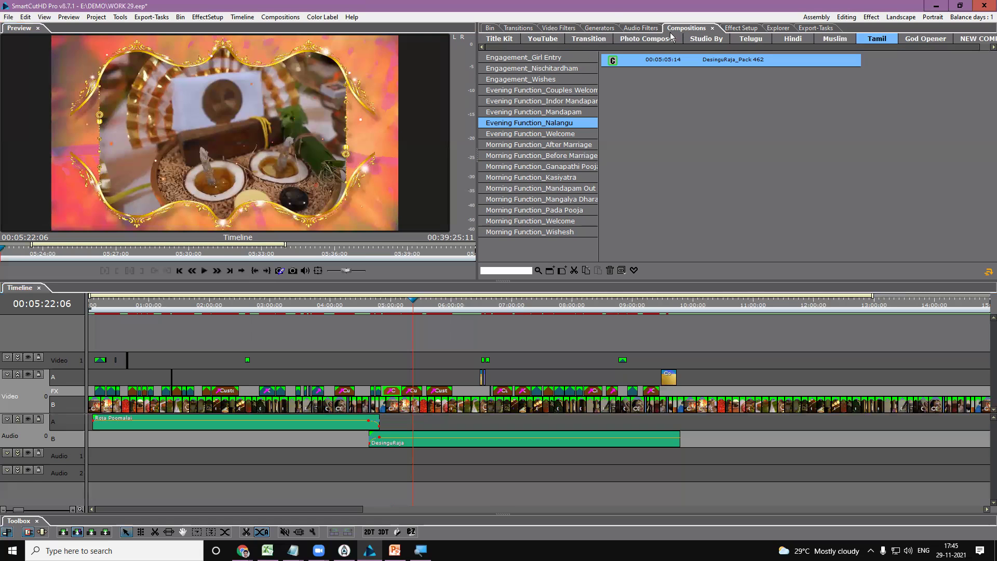
Replace the FX-layer effect around 00:05:22:06 with custom transition 14755a from the Avi Frame category and preview it
left_click(520, 29)
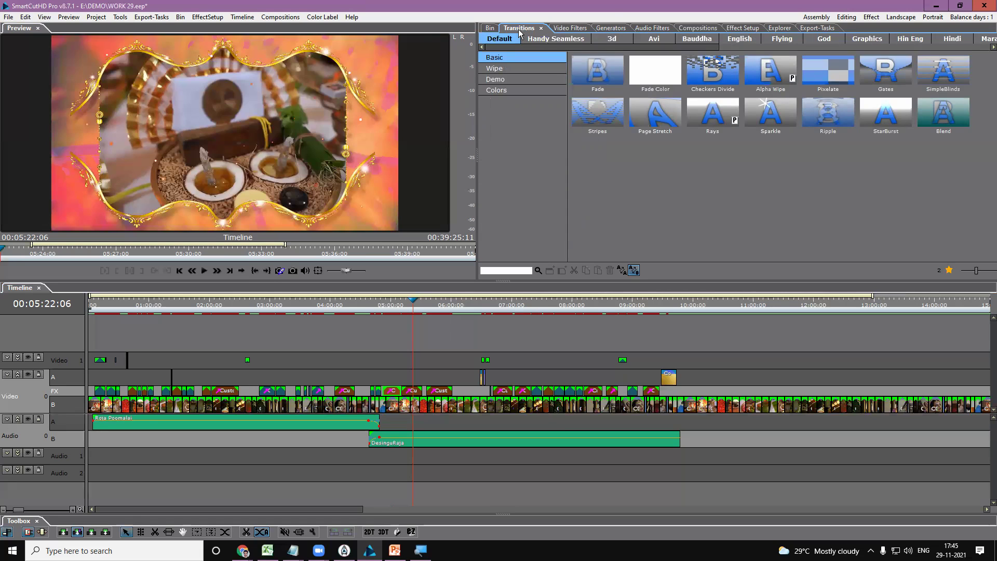
left_click(622, 270)
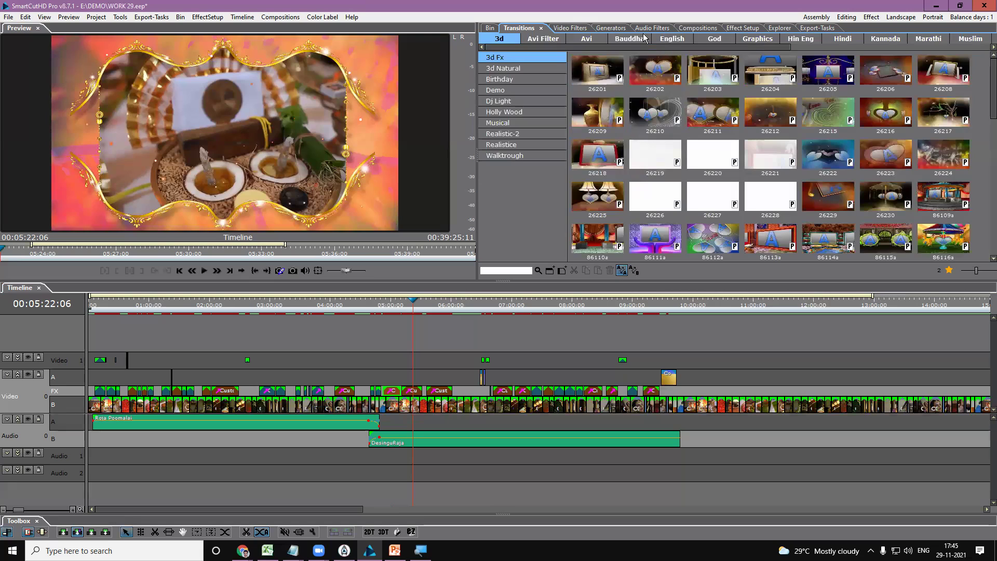
left_click(589, 41)
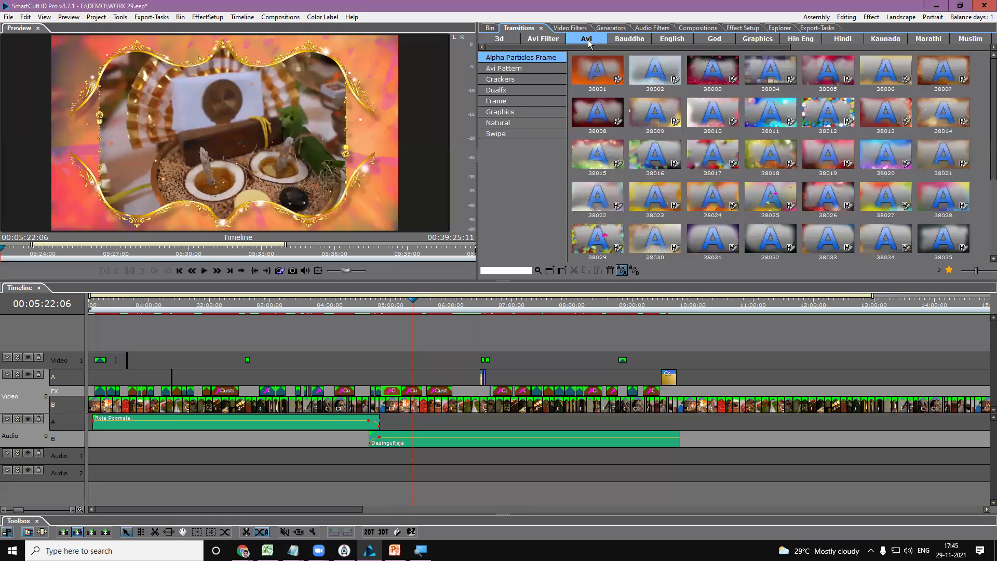
left_click(511, 97)
left_click(889, 77)
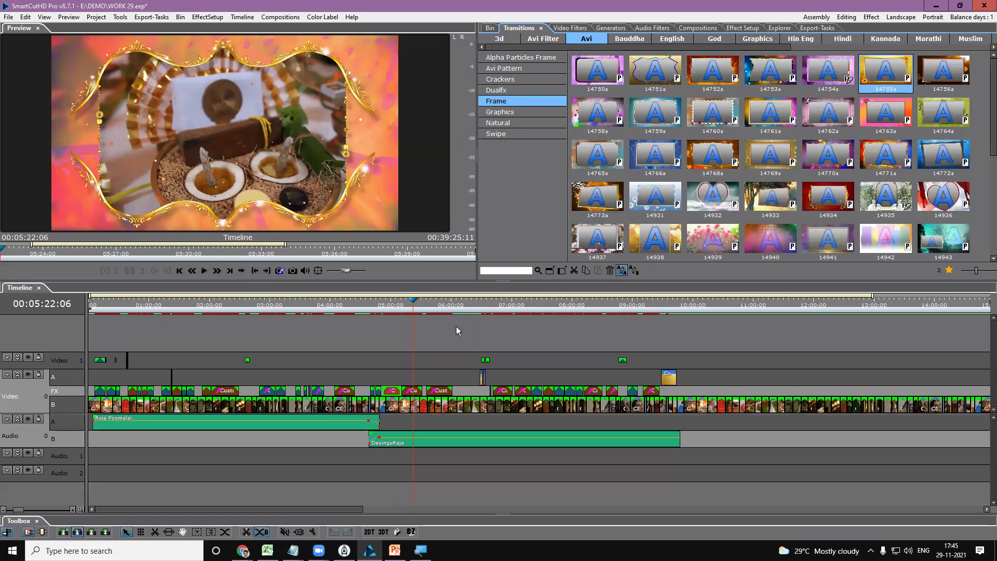
left_click(412, 391)
left_click(414, 308)
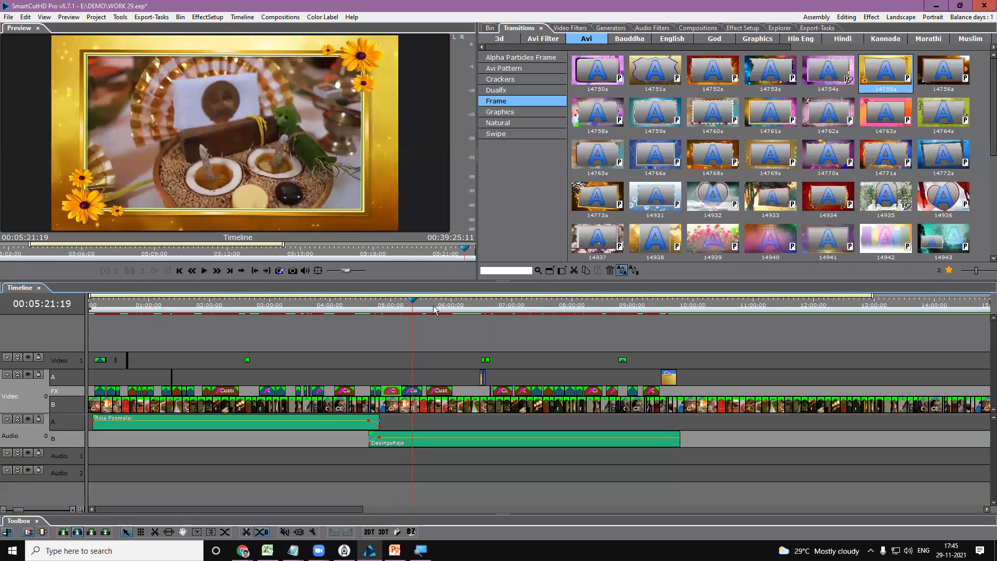
Replace the FX-layer effect at 00:05:44:24 with Avi Frame transition 14763a and preview it at 00:05:50:16
left_click(435, 307)
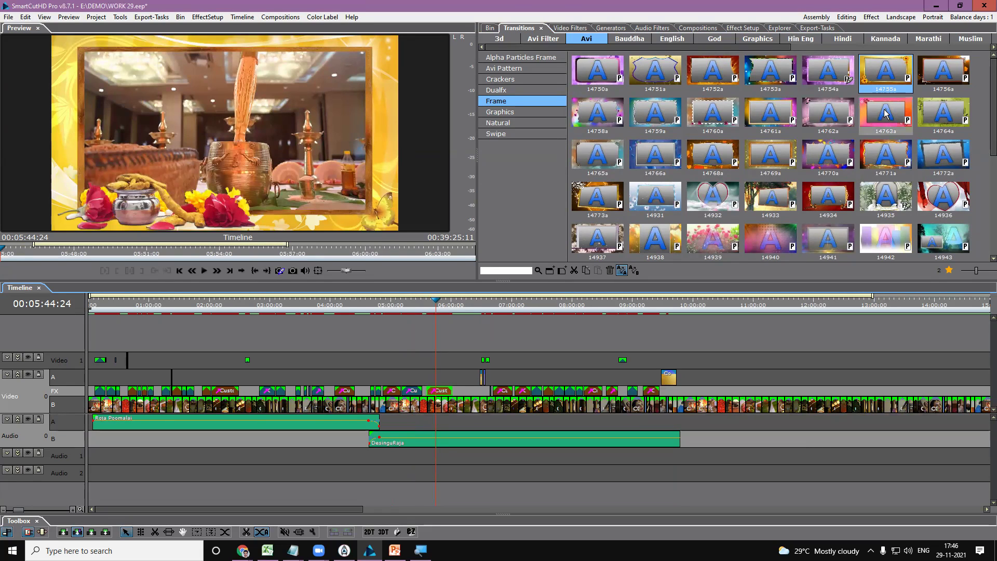
left_click_drag(437, 399, 437, 394)
left_click(441, 305)
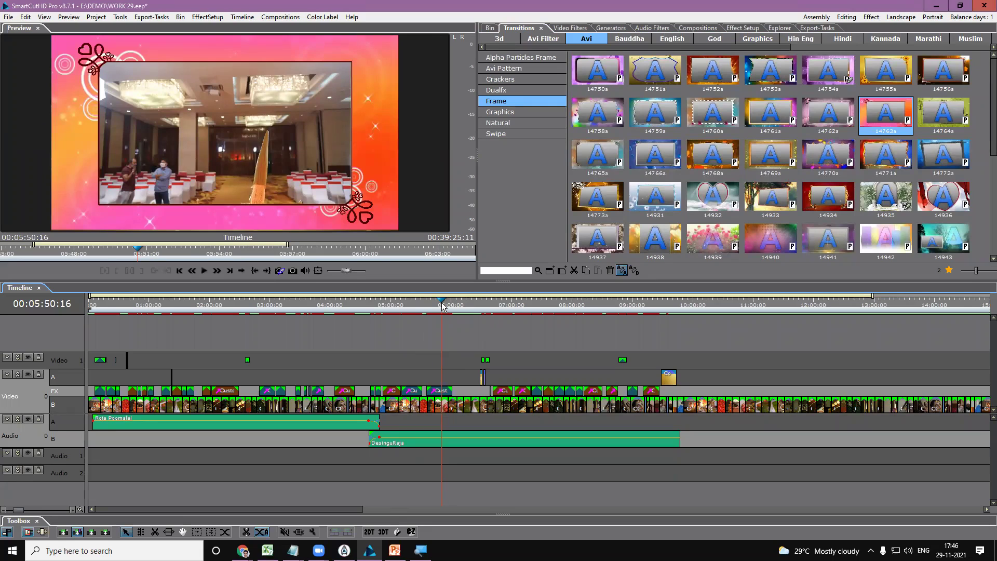
Shorten the Roja Poomalai audio to end before DesinguRaja and delete the main-track video in the gap between the two songs
left_click_drag(376, 421, 355, 422)
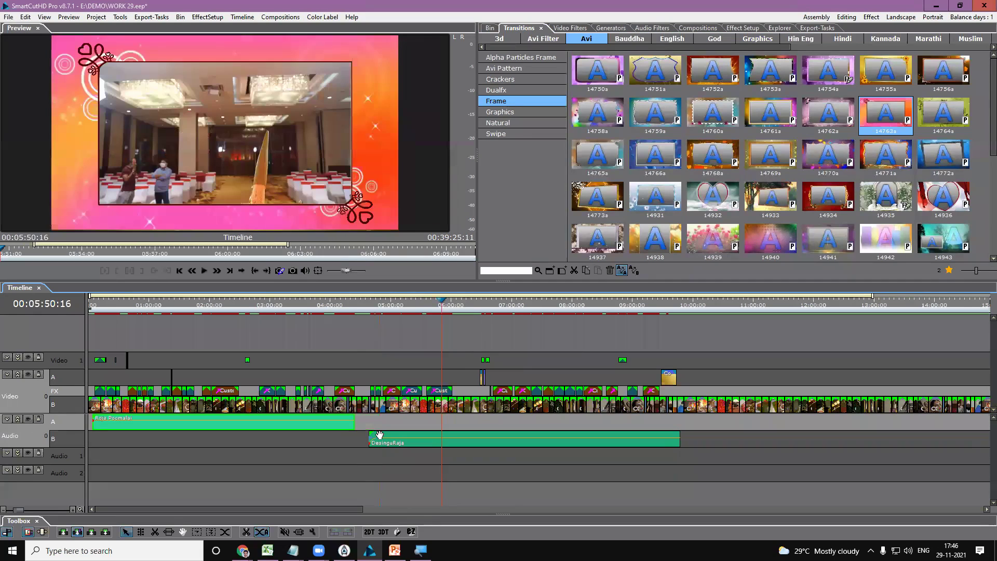
mouse_move(377, 434)
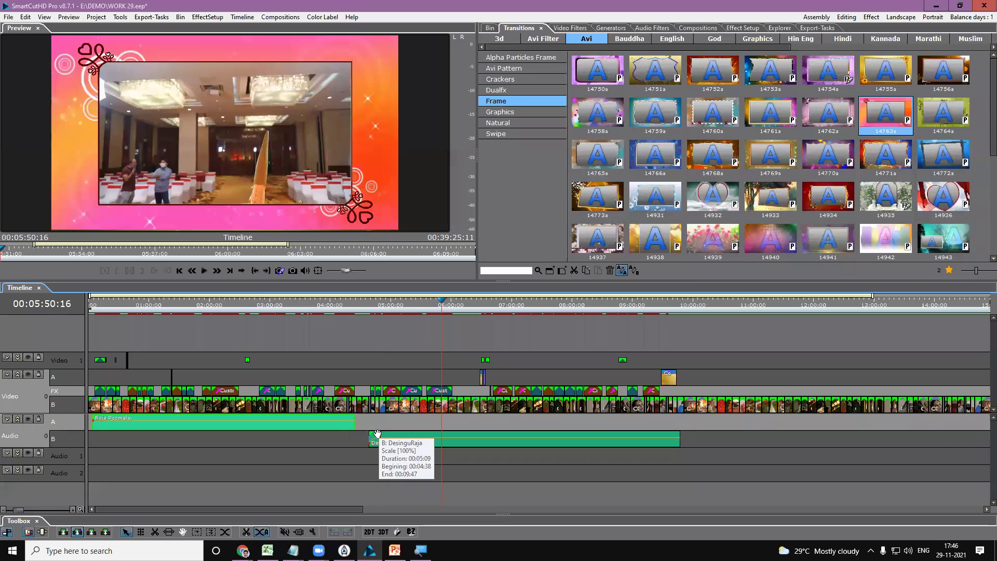
left_click(364, 408)
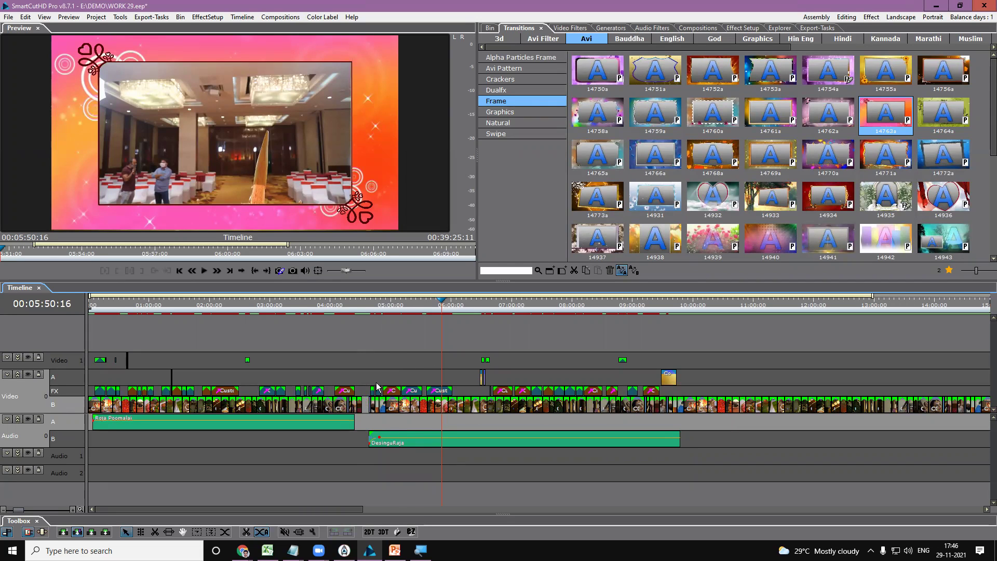
Group the DesinguRaja audio with its effects and overlay clips, leaving out the footage on video track B
left_click_drag(401, 447, 676, 457)
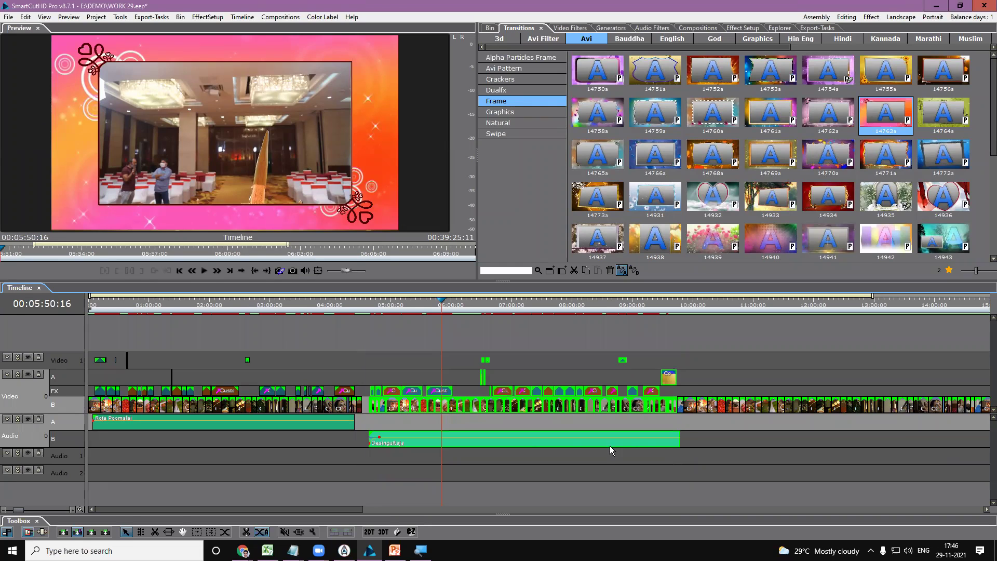
left_click_drag(365, 407, 652, 409)
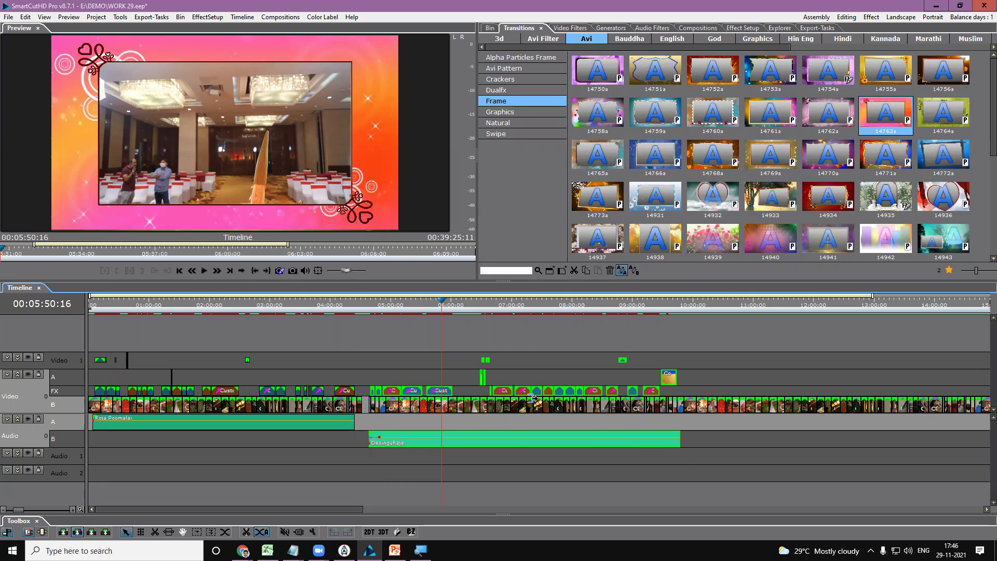
right_click(488, 439)
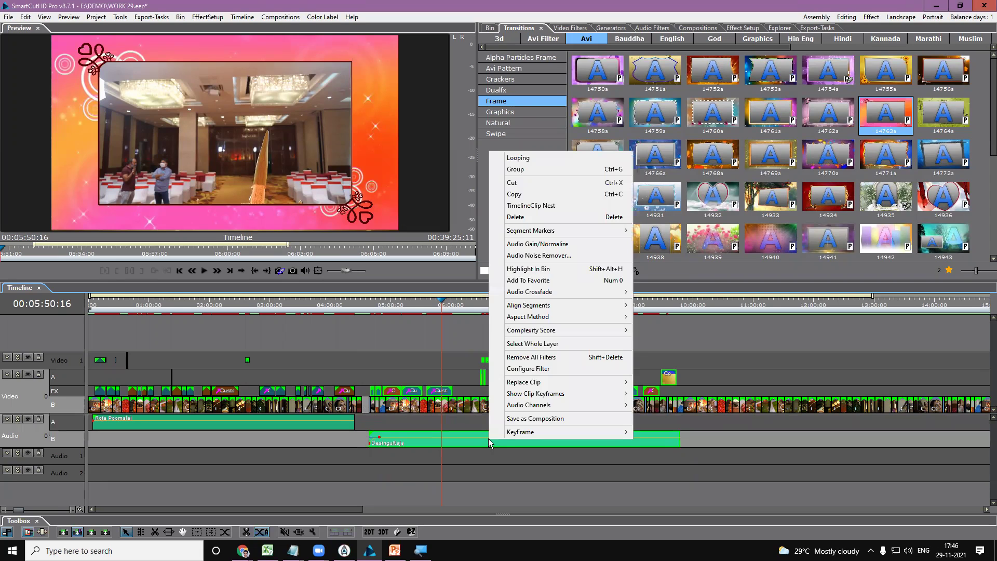
left_click(537, 218)
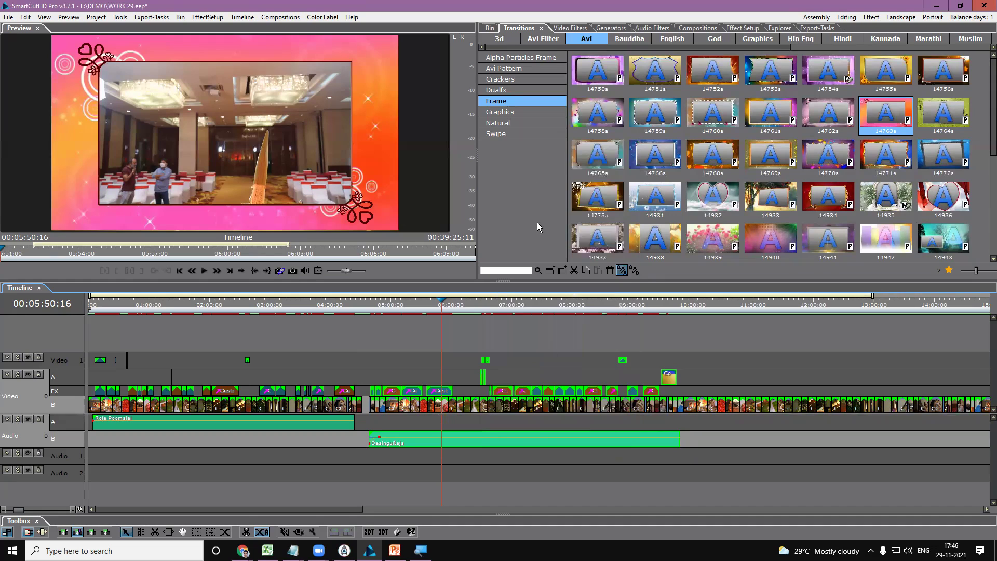
Start saving the grouped DesinguRaja clips as a composition and create a new composition folder named TEST-1
right_click(540, 438)
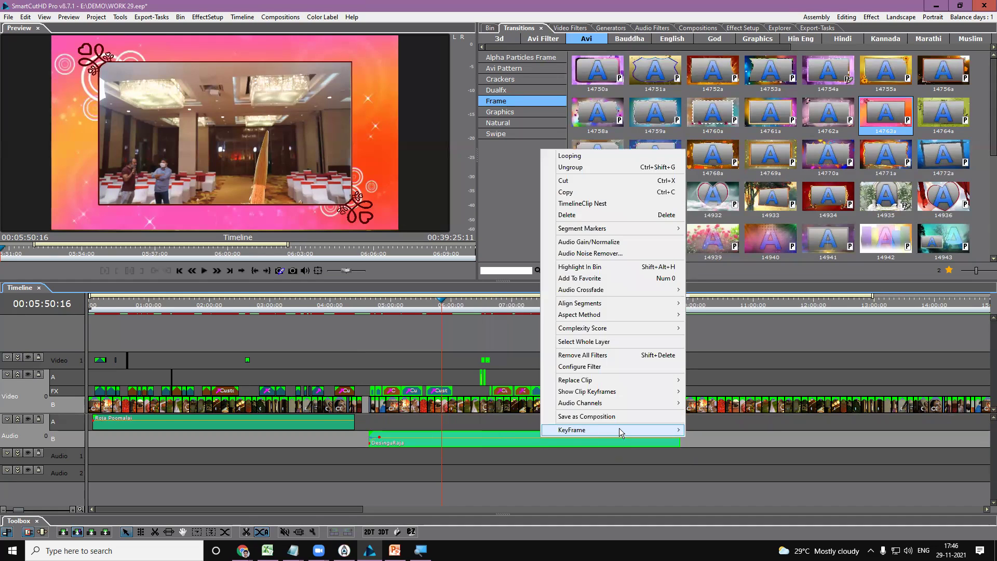
left_click(592, 418)
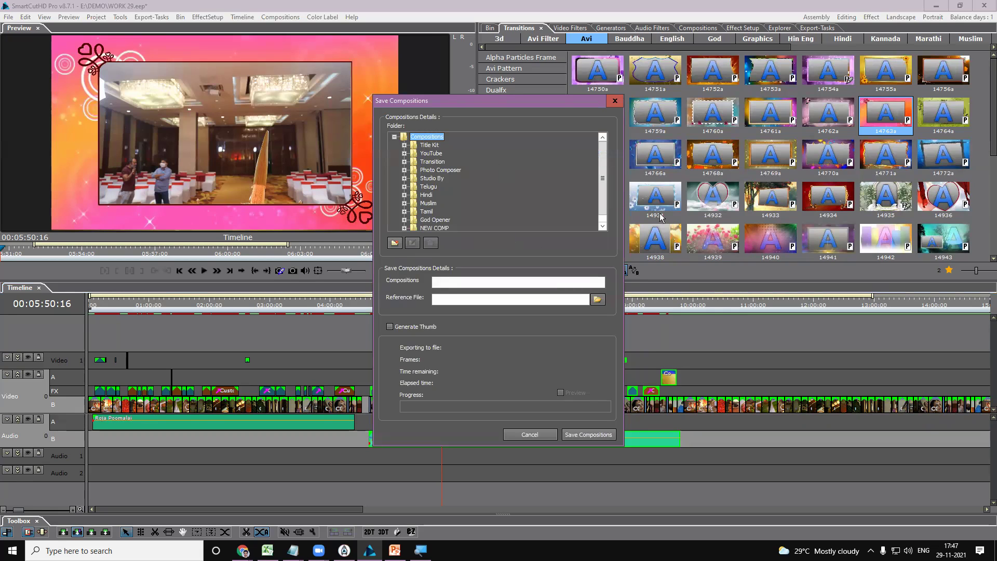
scroll(600, 165, "down", 1)
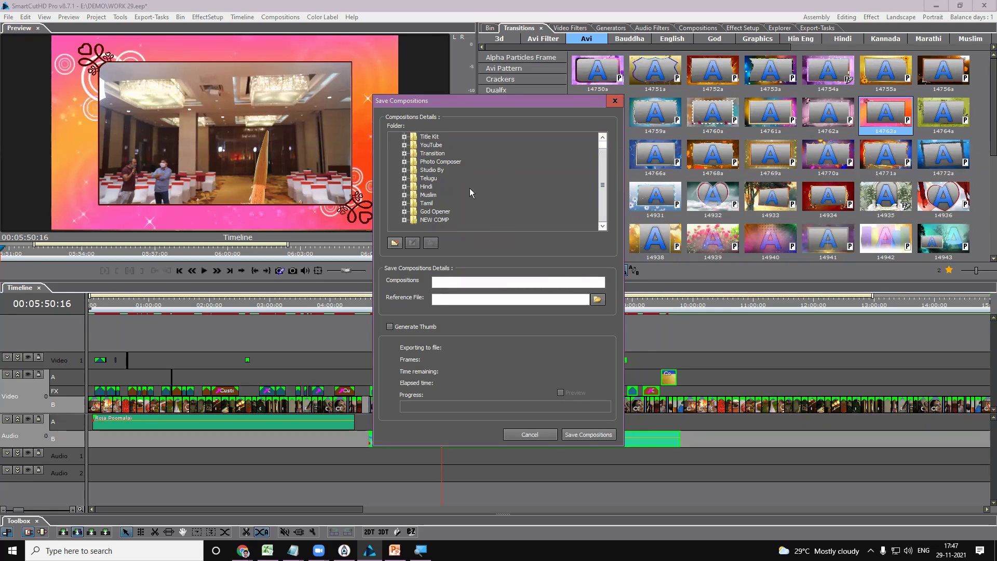
left_click(395, 244)
type("TEST-1")
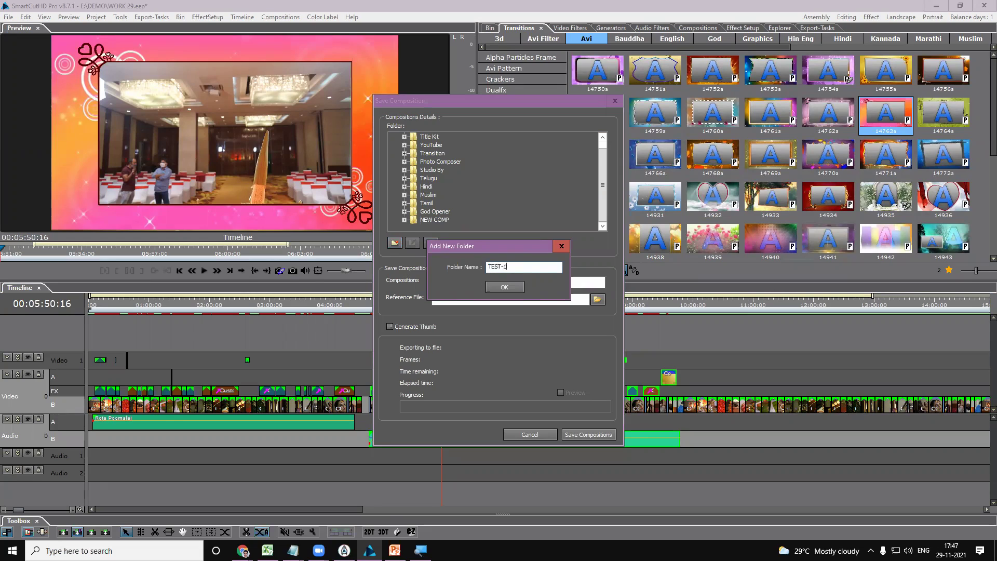
left_click(504, 287)
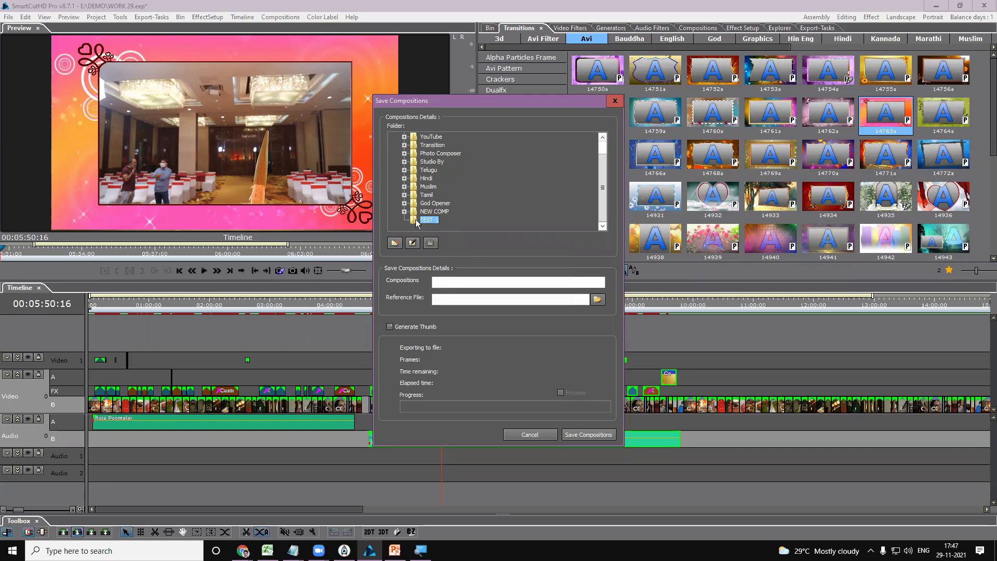
Add a subfolder named NALANGU inside the TEST-1 composition folder
left_click(396, 243)
type("NALANG")
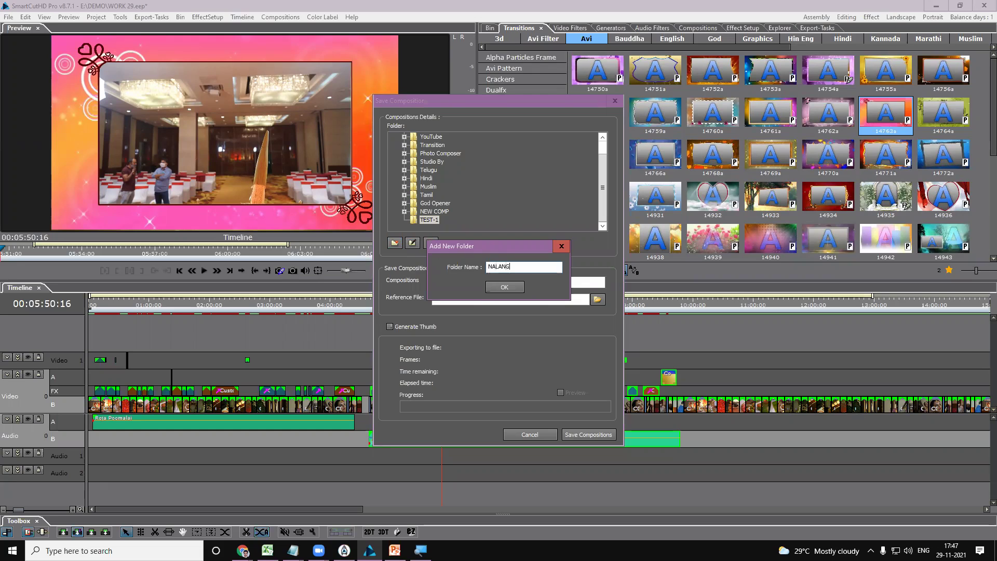
type("U")
left_click(504, 287)
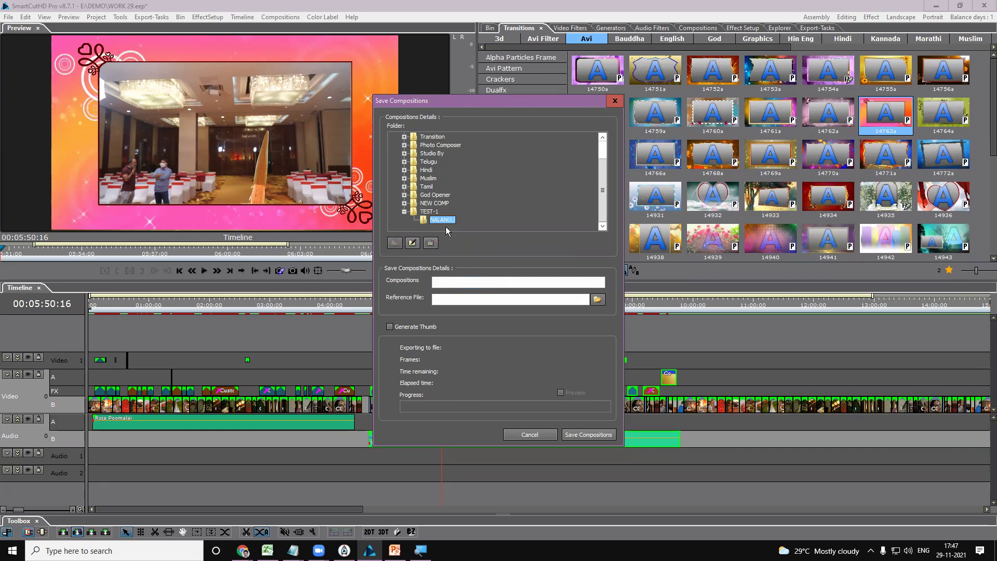
Name the composition China China and save it in the NALANGU subfolder
left_click(450, 280)
type("China")
key("period")
type("China")
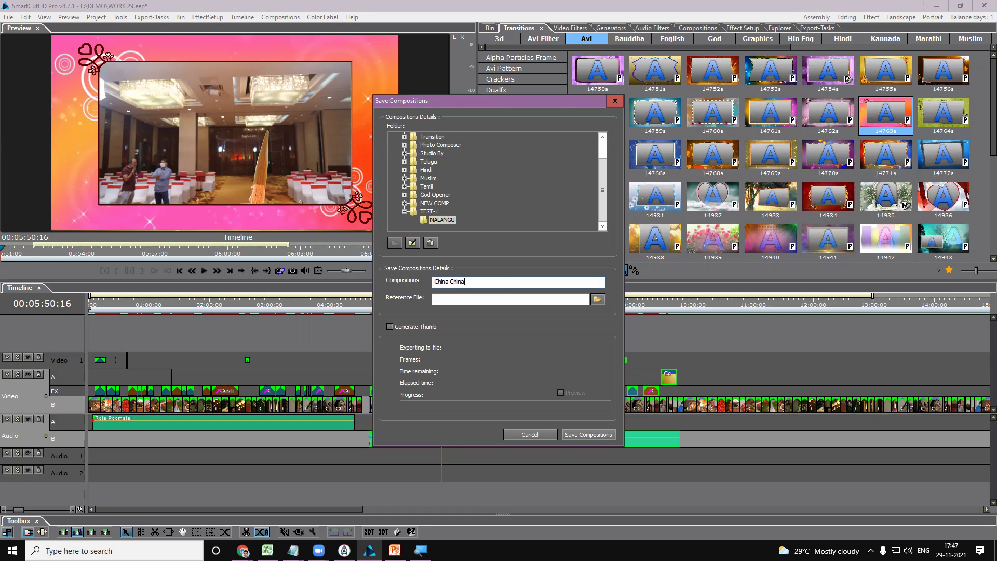
left_click(594, 434)
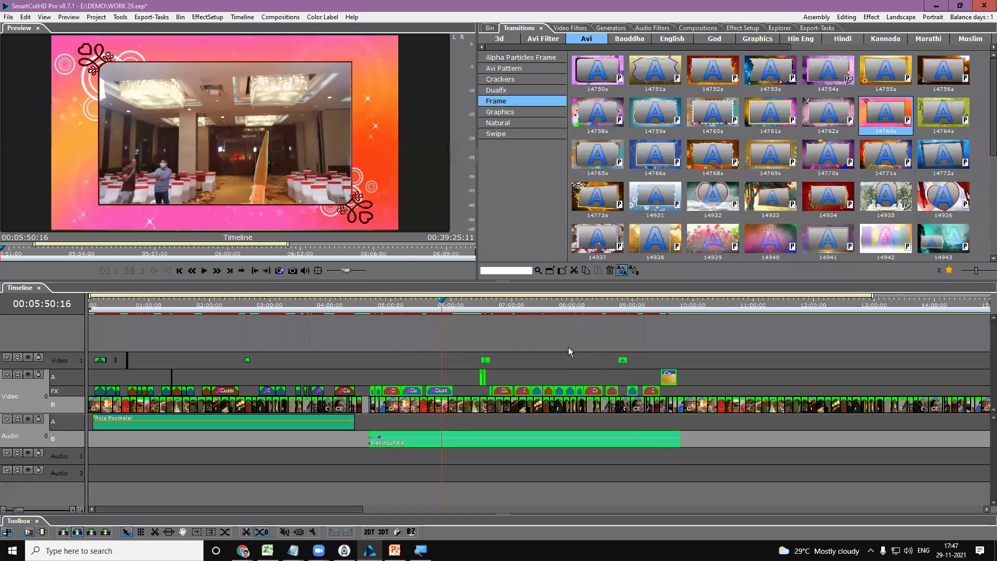
Place the China China composition from TEST-1, NALANGU over the footage just after 00:10:10:00
left_click(702, 300)
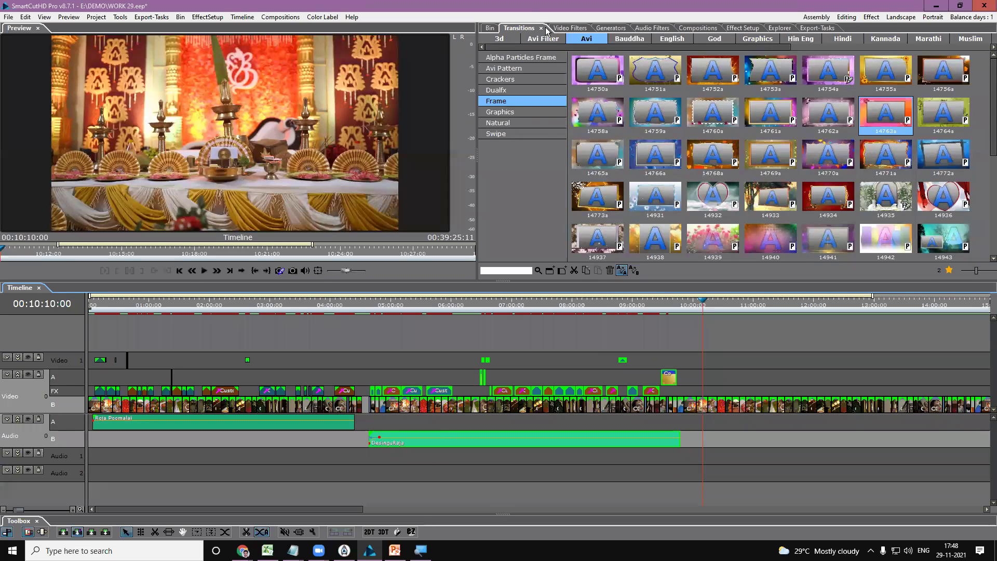
left_click(707, 30)
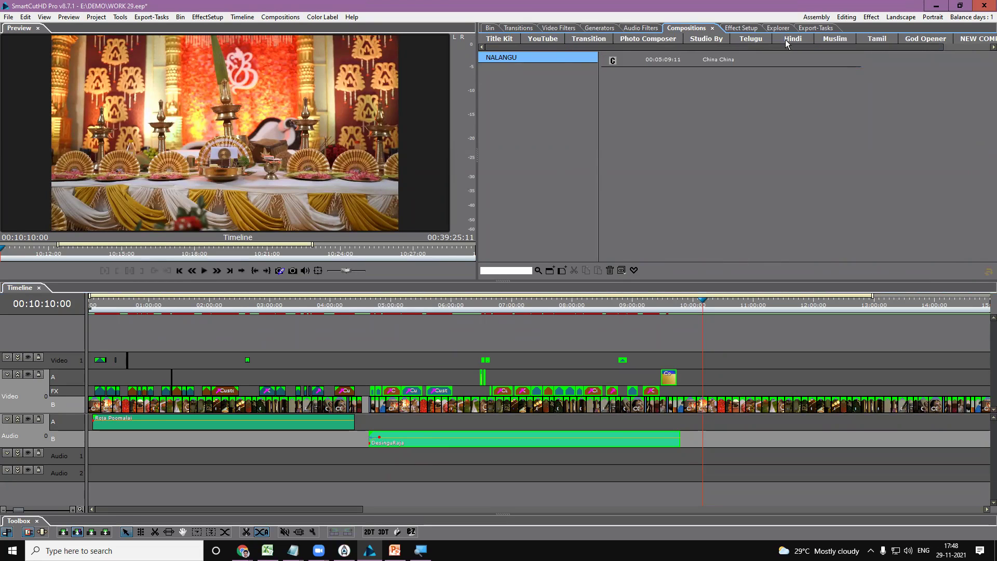
left_click(878, 39)
scroll(923, 47, "right", 2)
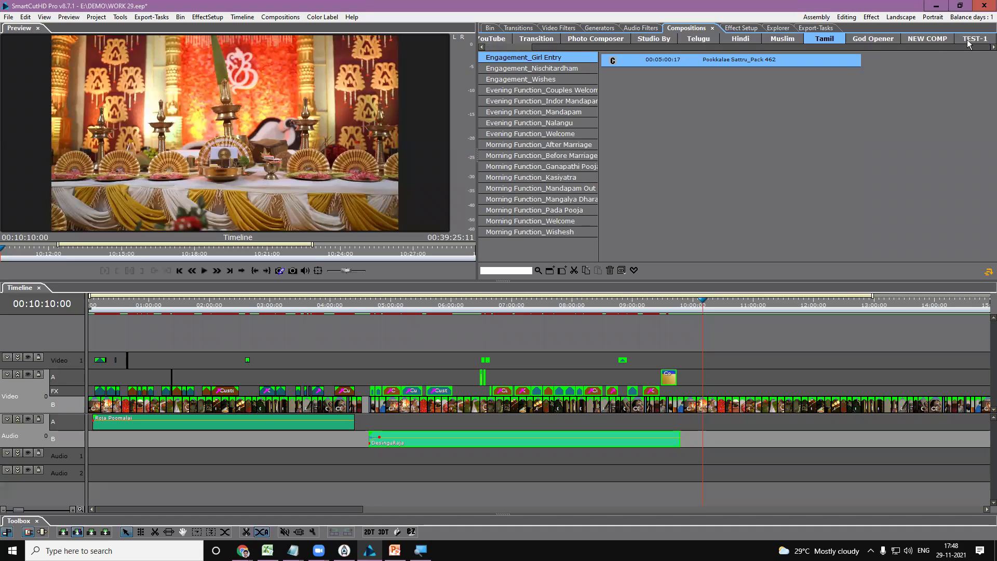
left_click(968, 40)
left_click(682, 63)
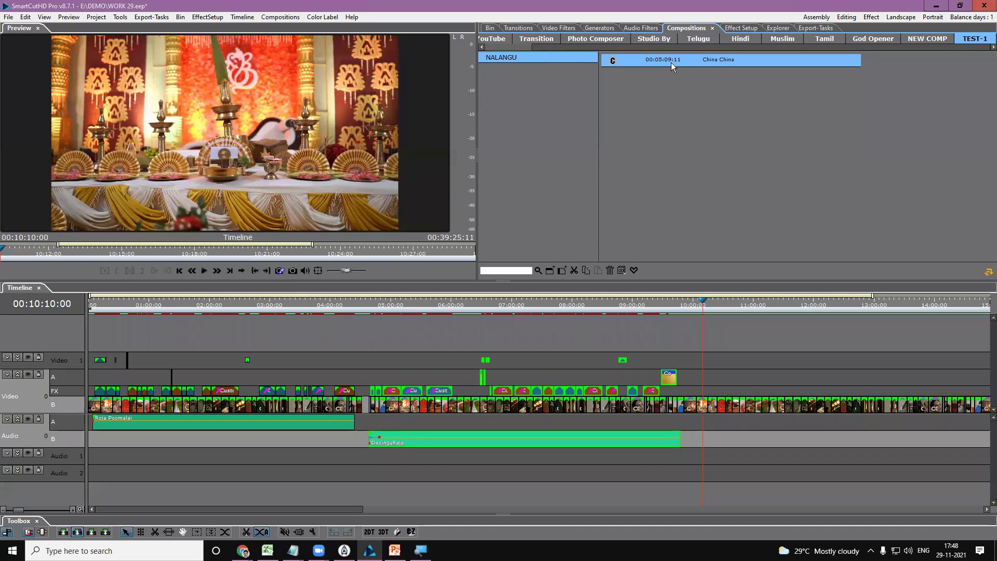
left_click_drag(671, 62, 716, 390)
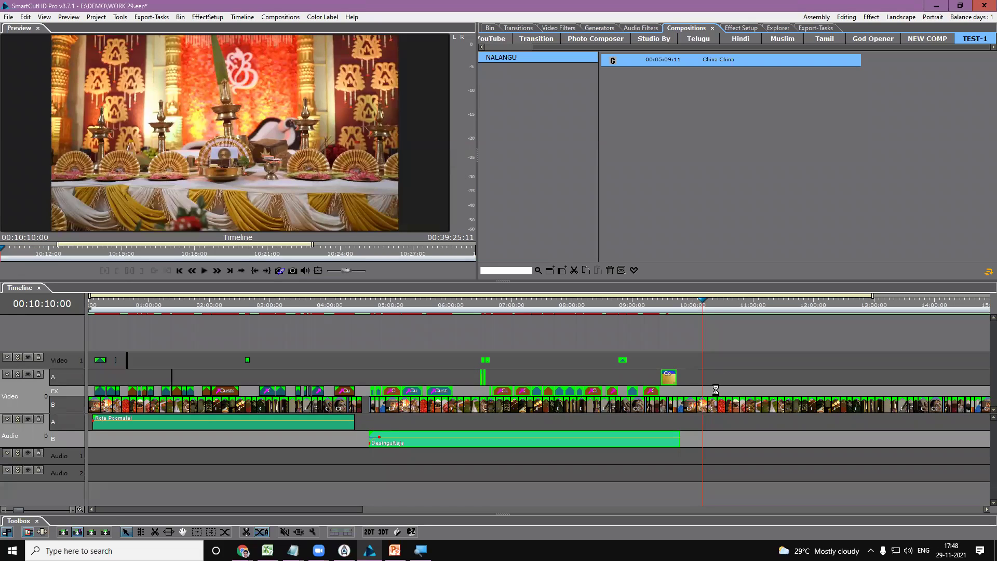
left_click_drag(716, 390, 715, 389)
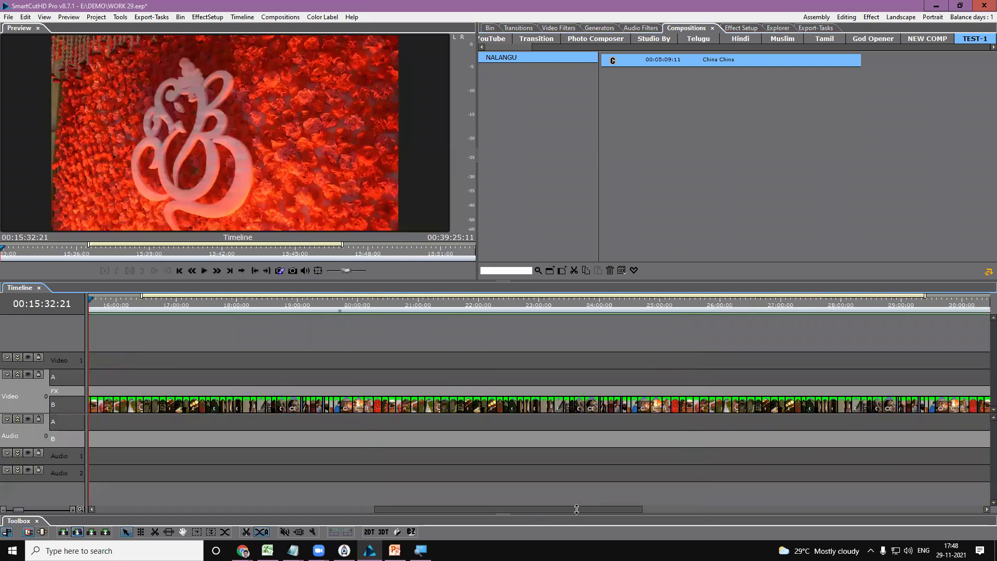
Preview the placed composition at 00:10:47:16 and 00:11:15:12, and move it to start directly after the first DesinguRaja audio
left_click_drag(548, 510, 376, 506)
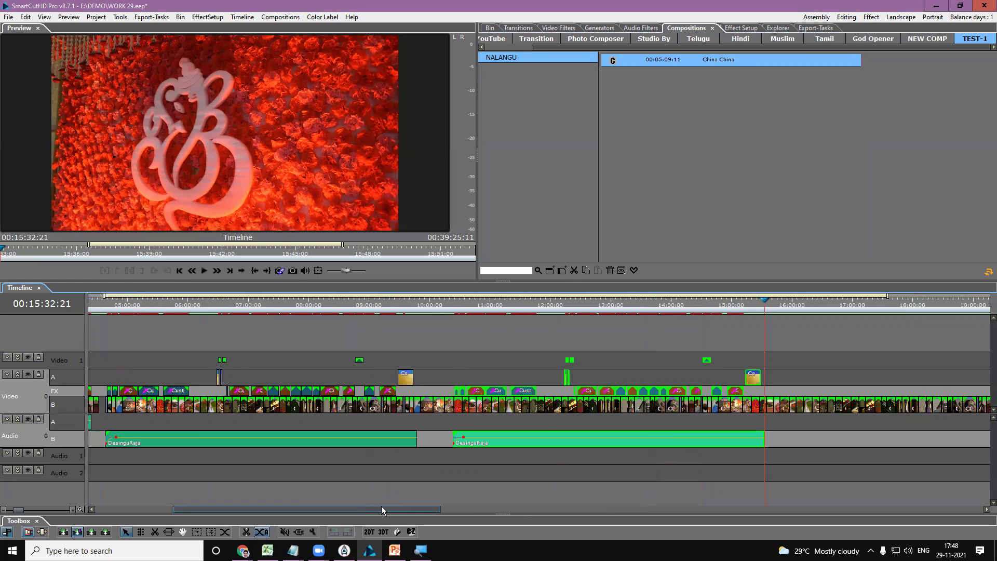
left_click(478, 303)
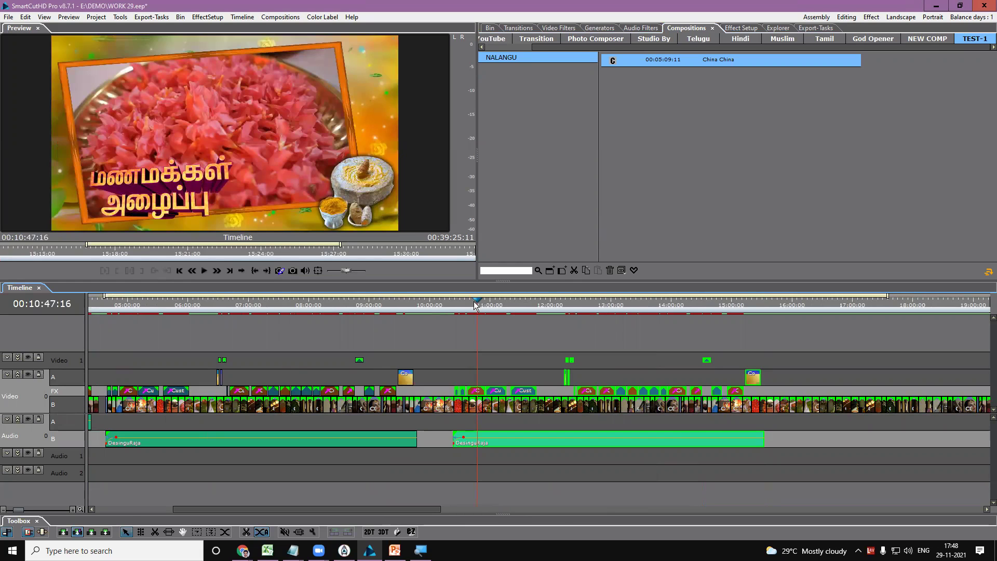
left_click(481, 303)
mouse_move(497, 305)
left_mouse_down()
mouse_move(488, 304)
mouse_move(505, 305)
left_mouse_up()
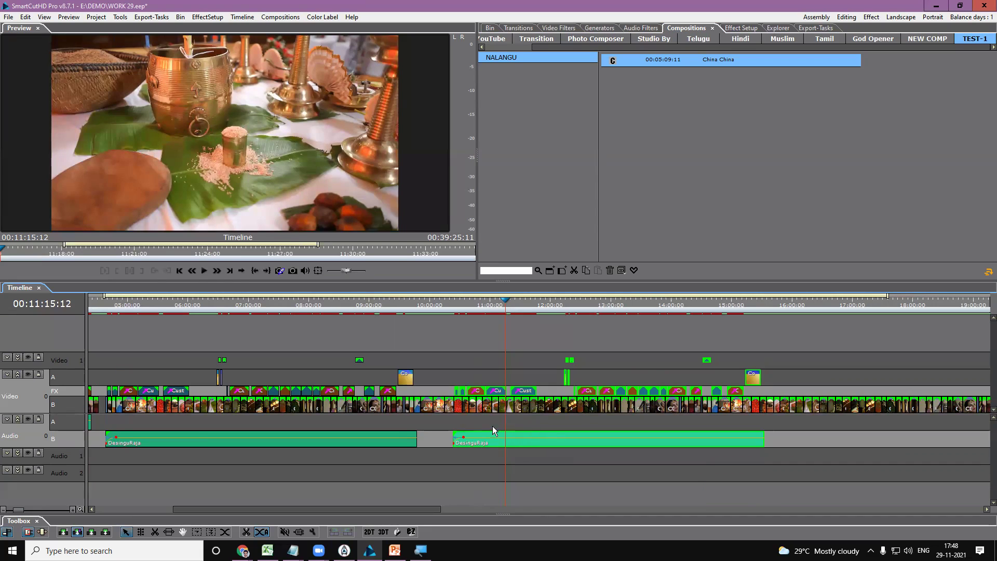
left_click_drag(491, 423, 769, 384)
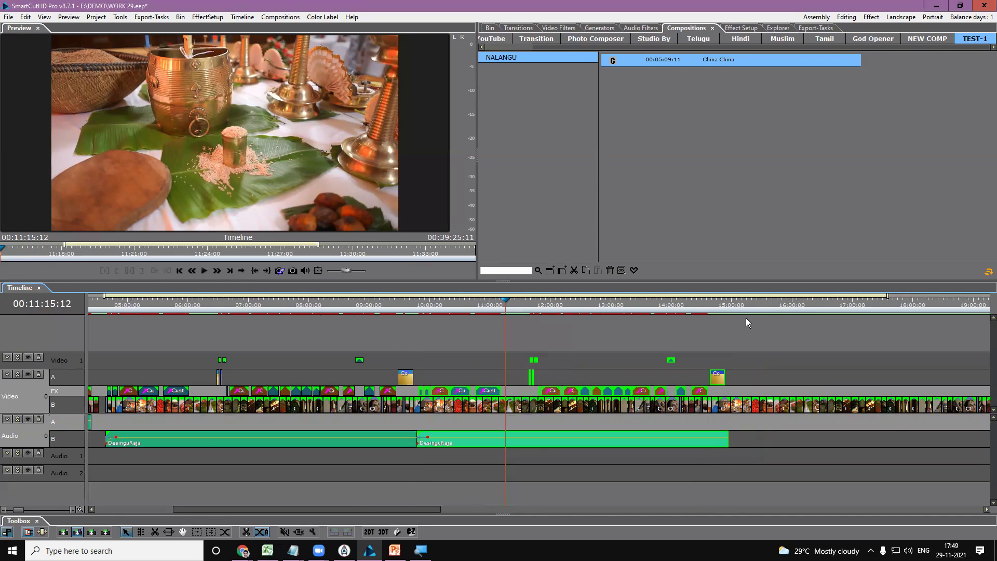
Examine the available Tamil compositions across the Engagement, Evening Function and Morning Function categories
left_click(611, 61)
left_click(826, 42)
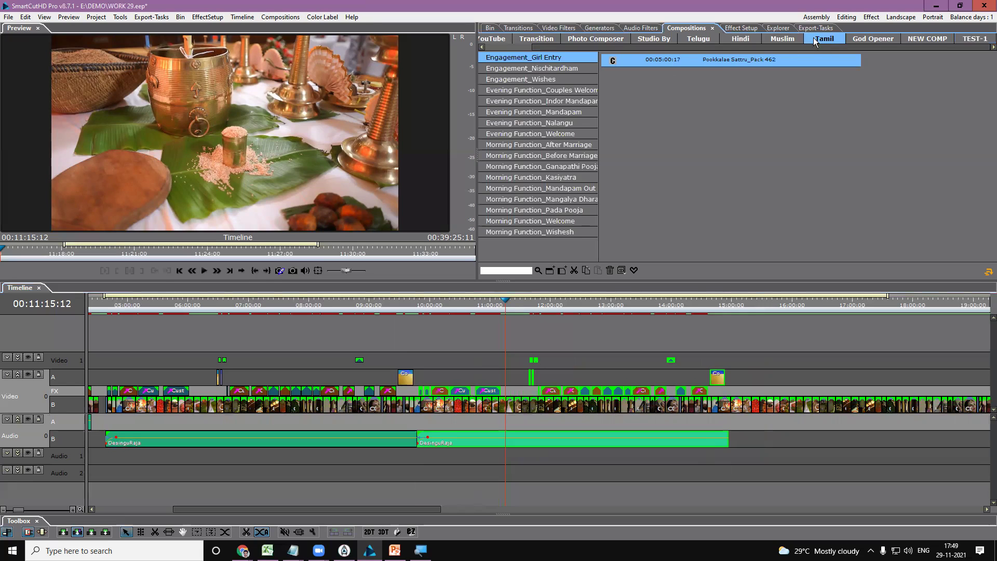
left_click(536, 103)
left_click(553, 155)
left_click(554, 135)
left_click(552, 123)
left_click(552, 102)
left_click(550, 78)
left_click(551, 69)
left_click(551, 57)
left_click(551, 90)
left_click(553, 112)
left_click(552, 144)
left_click(552, 178)
left_click(554, 199)
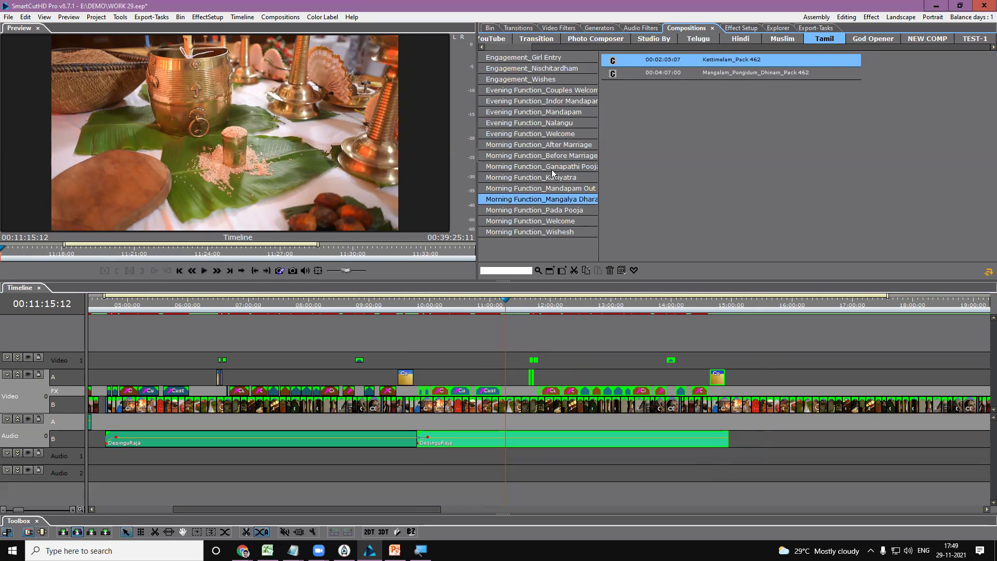
left_click(551, 168)
Show the Engagement_Nischitardham compositions and check the uncovered footage after the second DesinguRaja audio, ending at 00:15:04:11
left_click(740, 304)
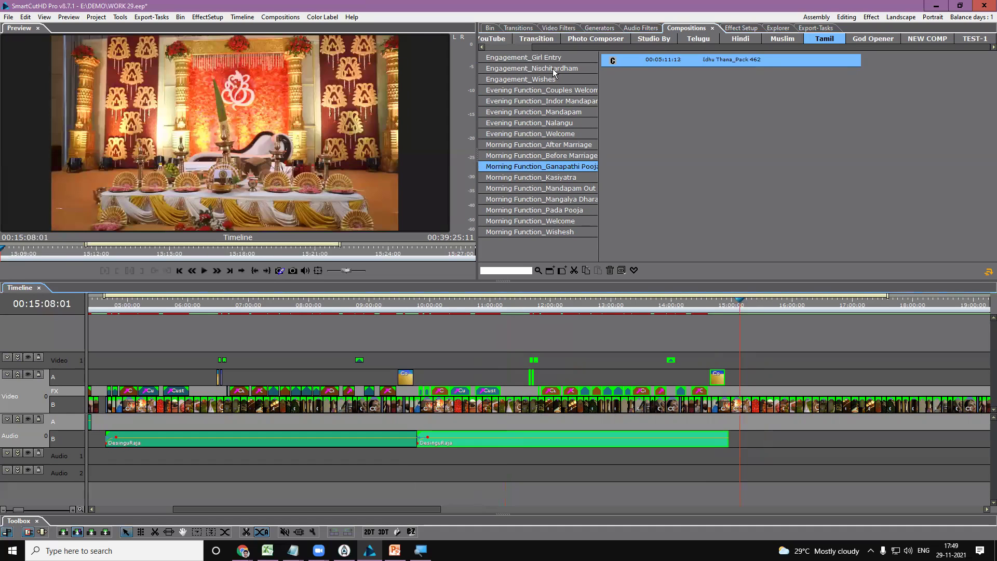
left_click(553, 68)
left_click(749, 307)
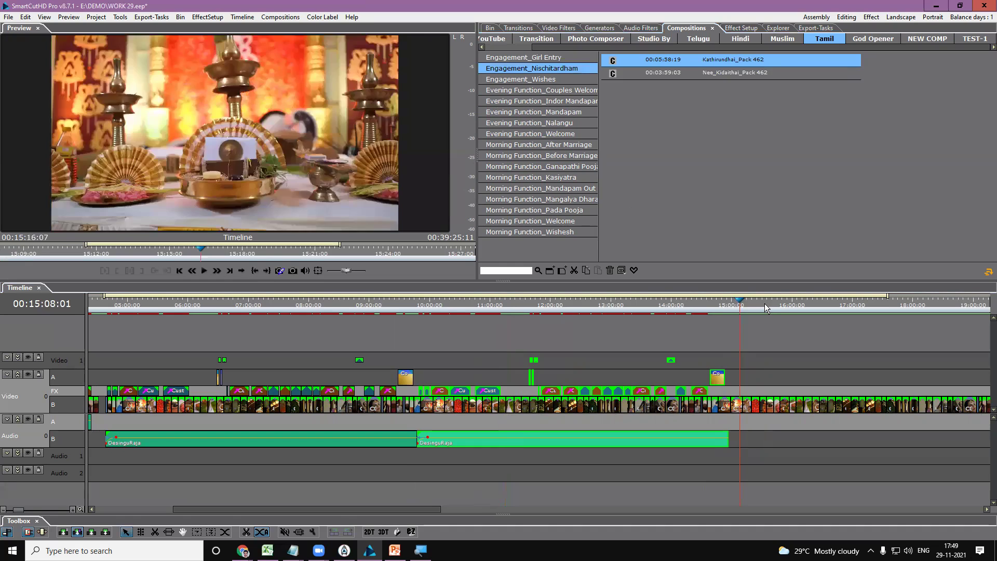
left_click(783, 306)
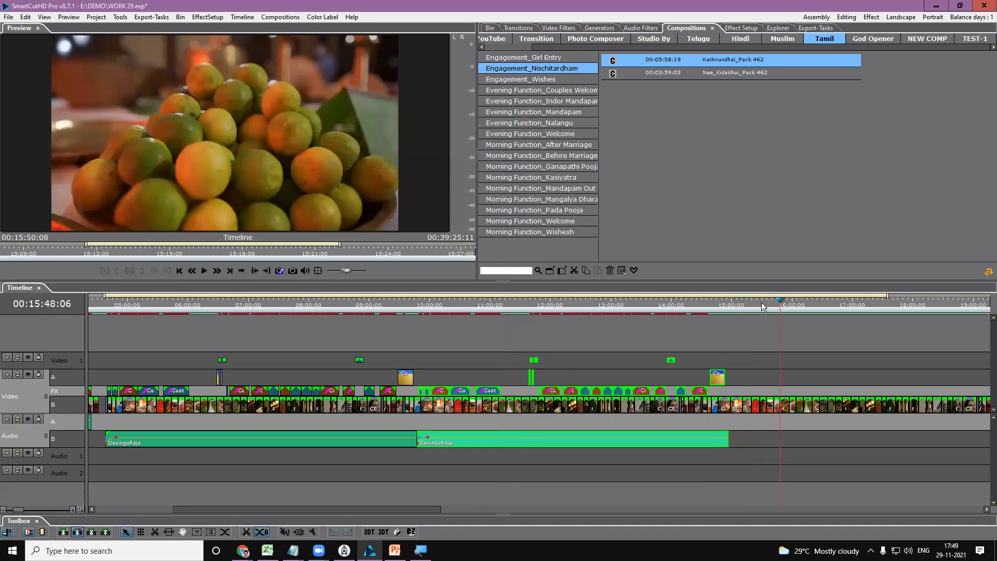
left_click(737, 306)
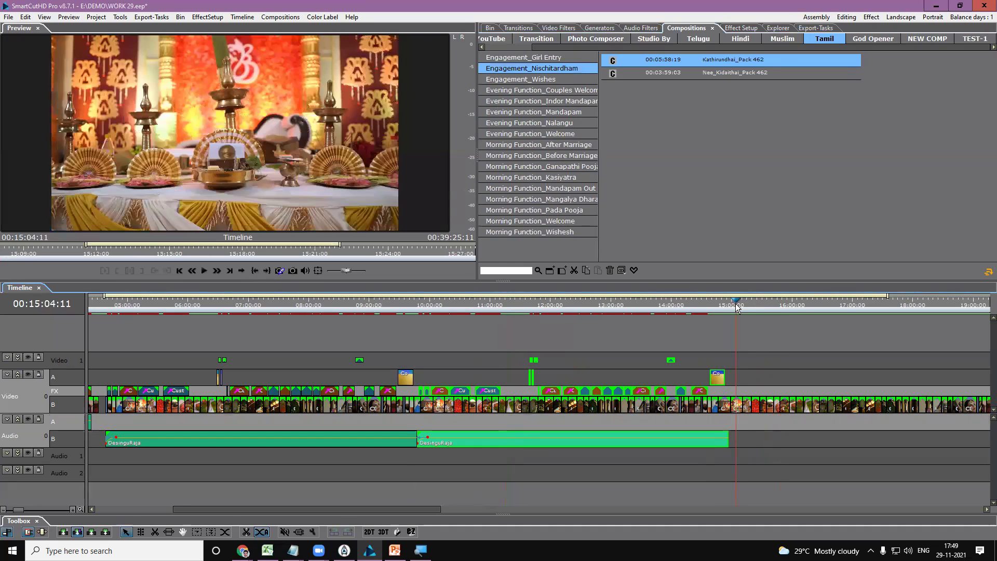
Load the reference video of the Nee_Kidaithai_Pack 462 composition and scrub through it
left_click(688, 76)
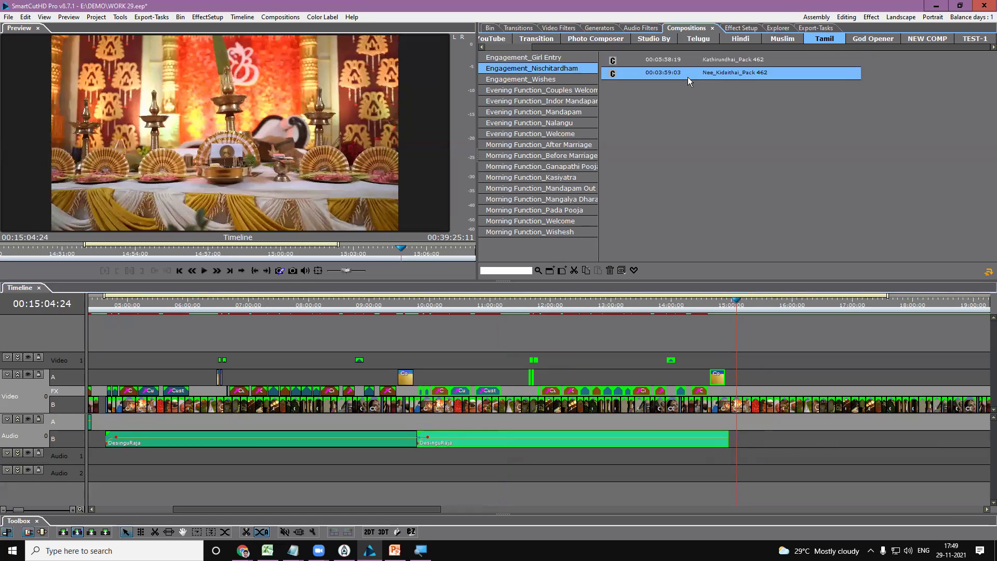
double_click(687, 73)
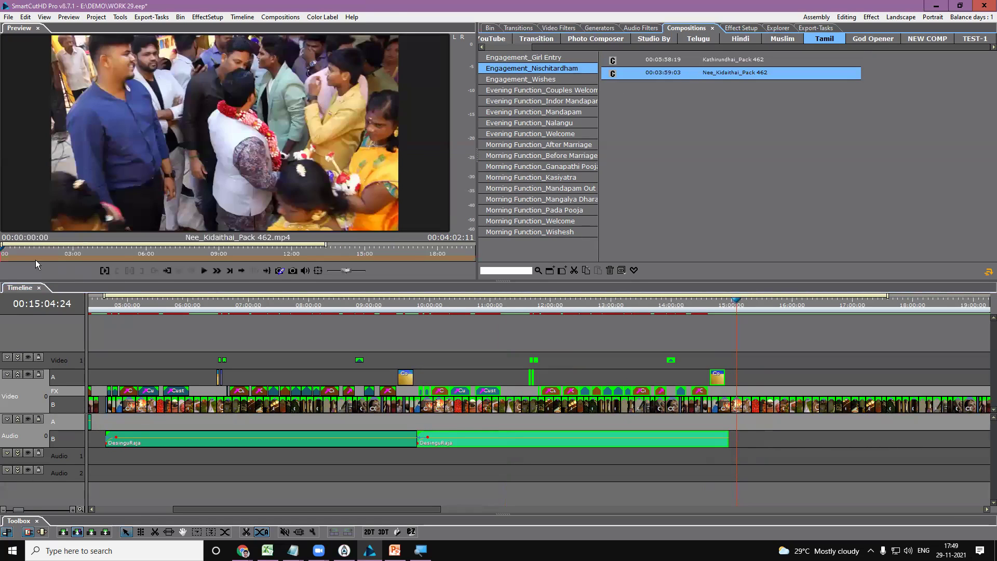
left_click_drag(46, 249, 337, 251)
scroll(398, 249, "down", 2)
scroll(397, 249, "up", 2)
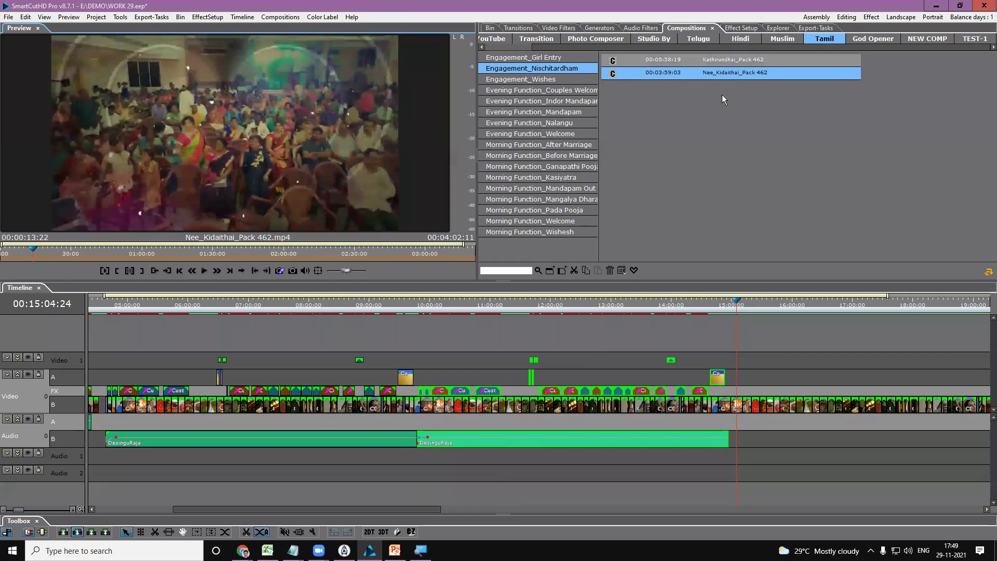
Place the Nee_Kidaithai_Pack 462 composition over the footage just after the second DesinguRaja audio
mouse_move(670, 77)
left_mouse_down()
mouse_move(697, 82)
mouse_move(751, 278)
mouse_move(740, 394)
left_mouse_up()
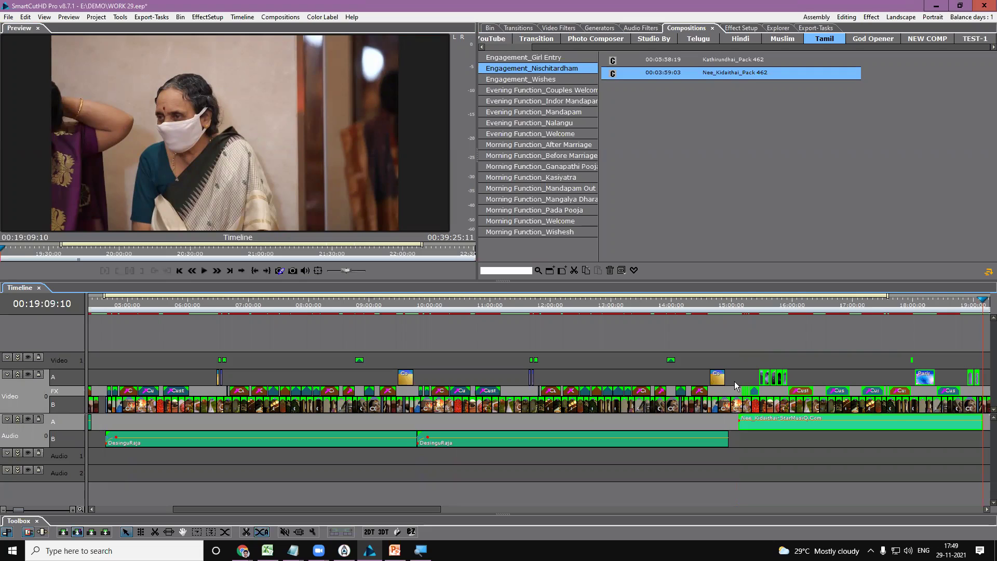
Clear the whole timeline and place all clips from the COUSTOMER bin folder at the start of main video track B
key("ctrl+a")
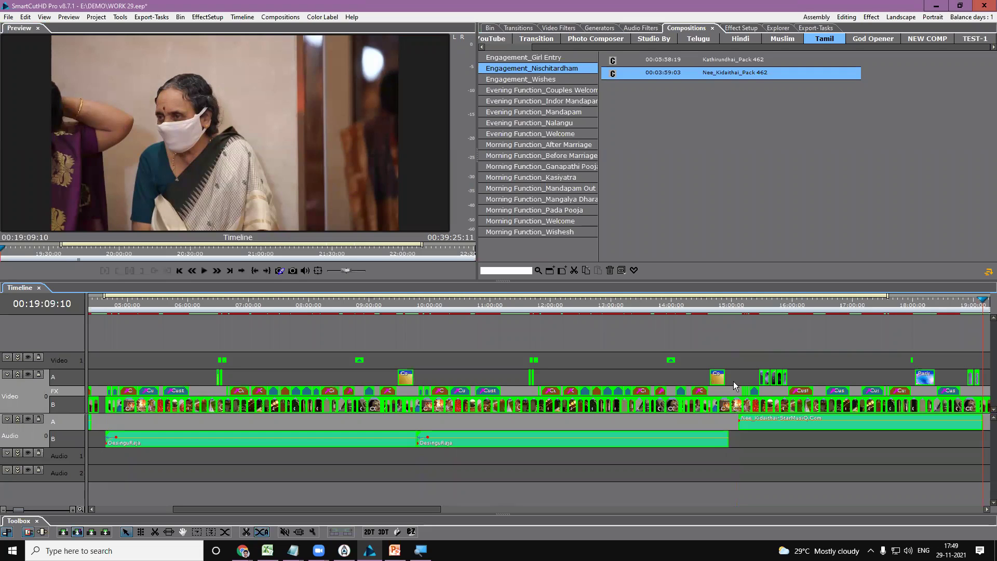
key("Delete")
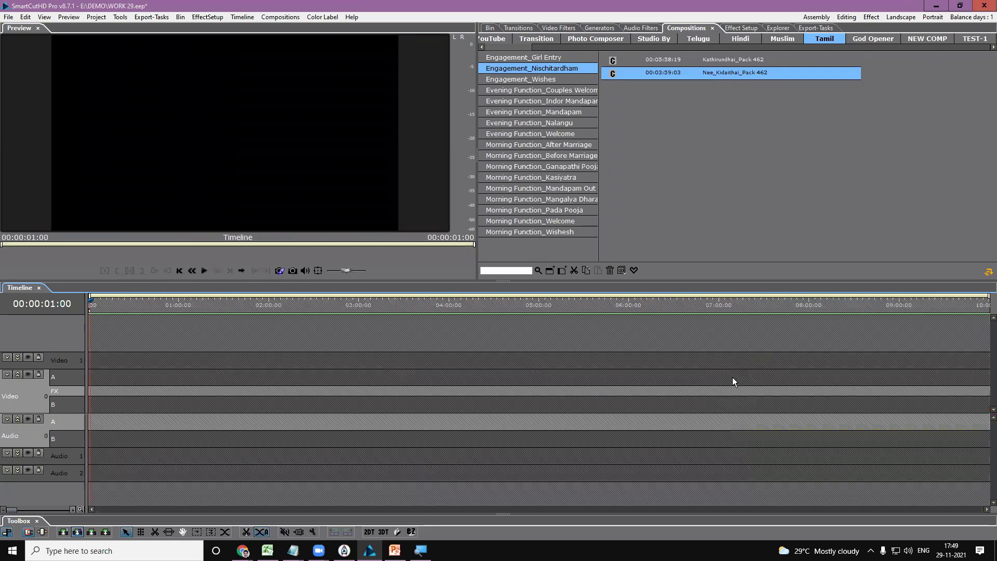
left_click(491, 29)
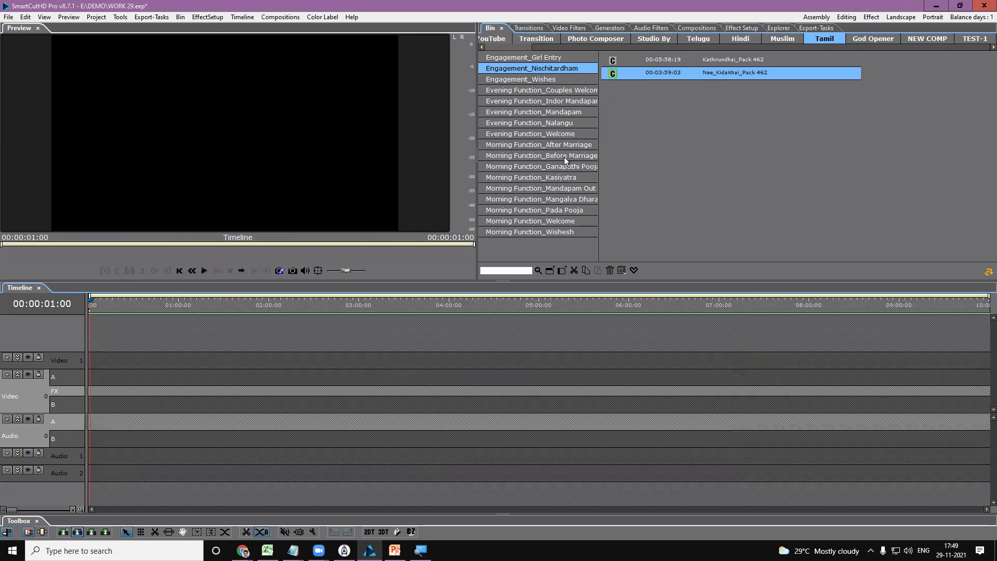
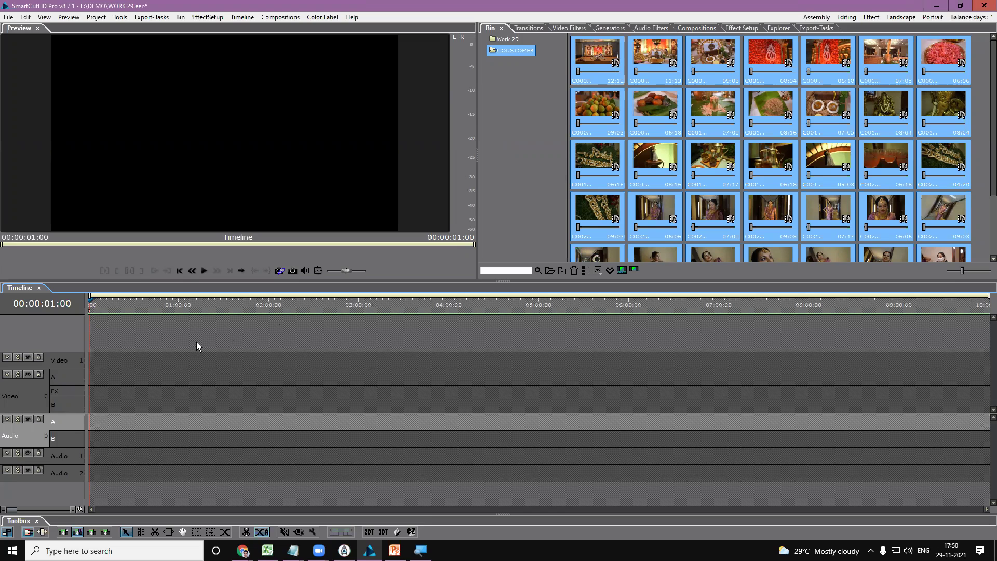
left_click(61, 409)
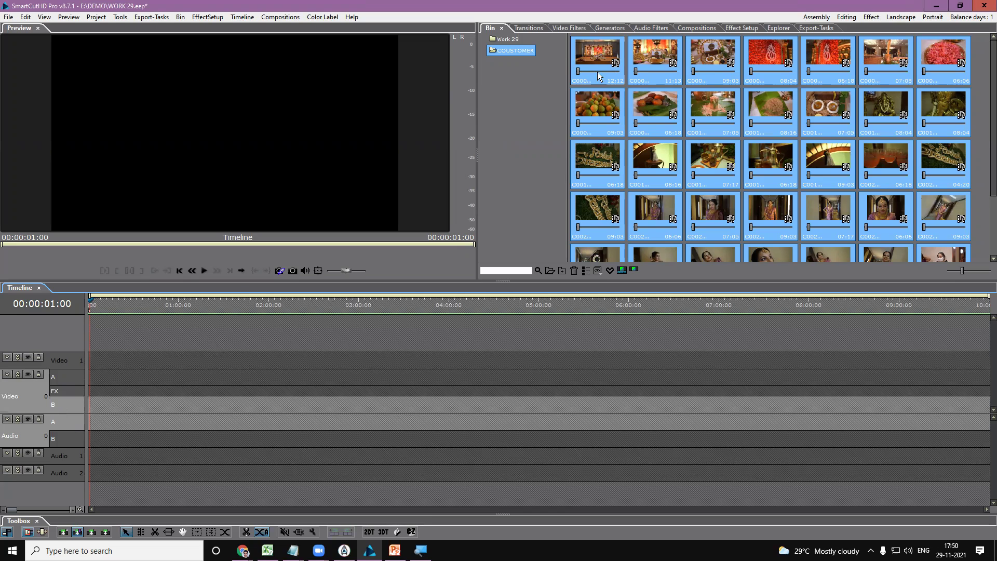
left_click_drag(595, 63, 92, 413)
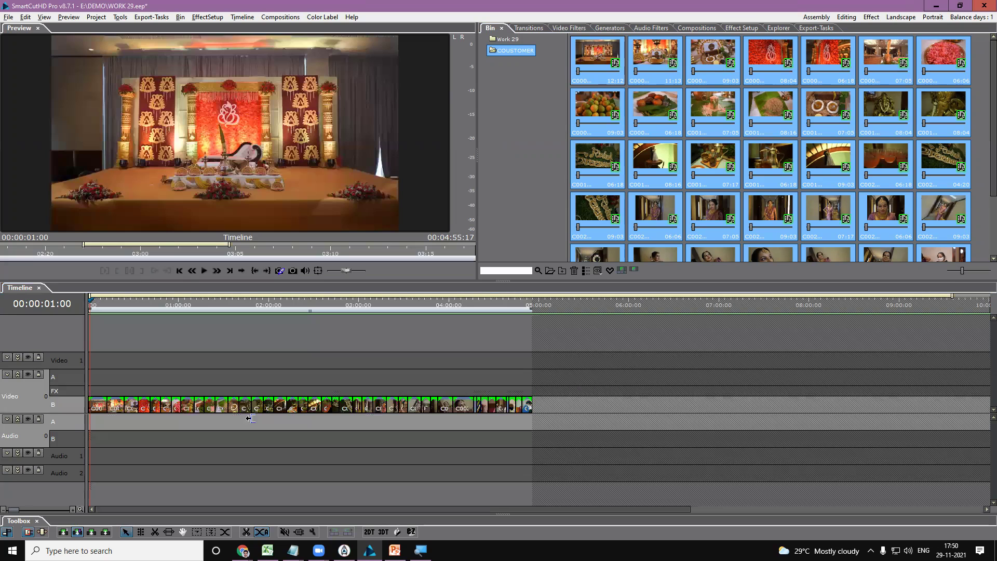
mouse_move(107, 307)
left_mouse_down()
mouse_move(134, 310)
mouse_move(92, 309)
left_mouse_up()
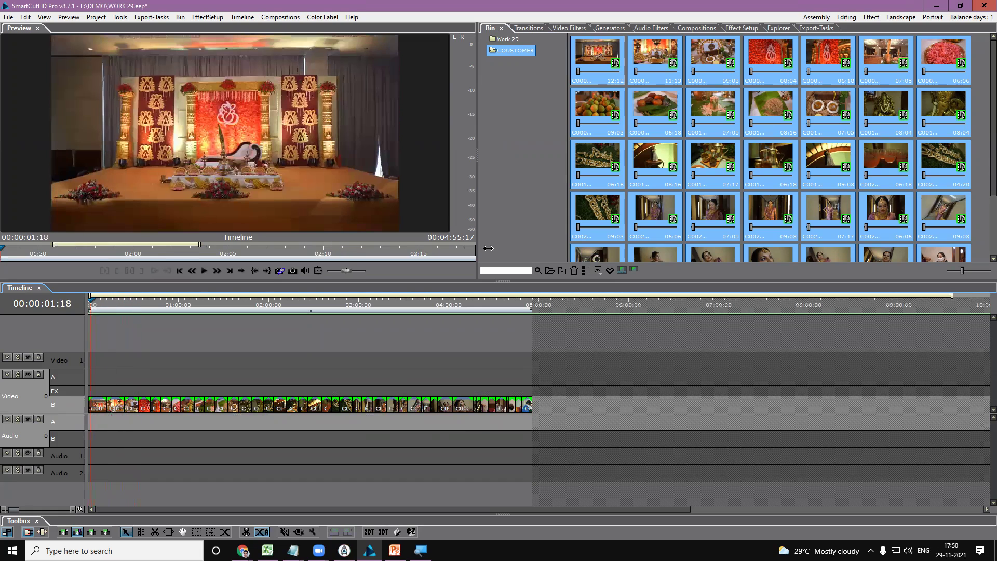
Create a new bin folder named AUDIO
right_click(515, 78)
left_click(531, 84)
type("AU")
key("Return")
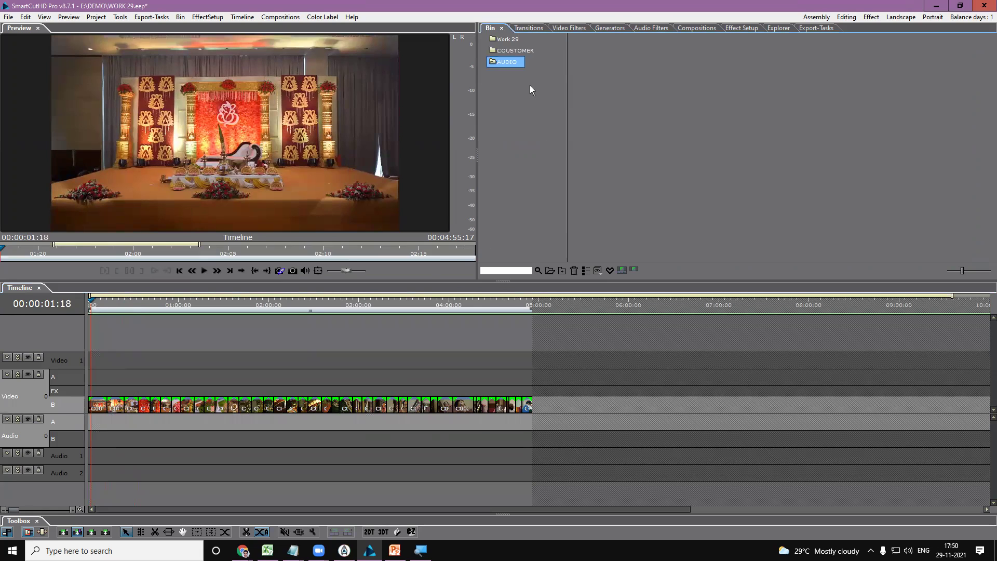
Import a batch of 18 MP3 and WAV files from the SceneCutHD Content folder on the X: drive into the AUDIO folder
right_click(606, 70)
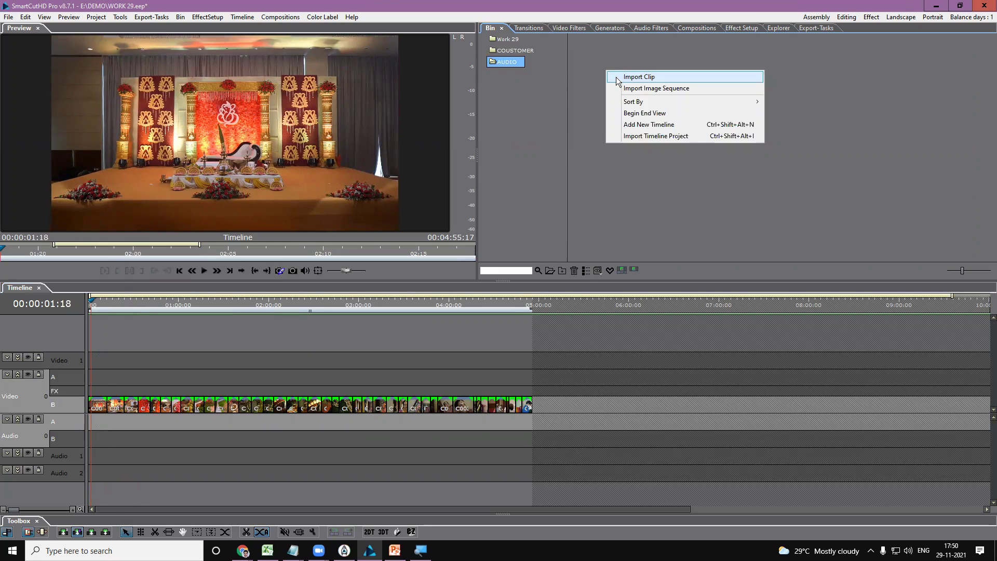
left_click(626, 78)
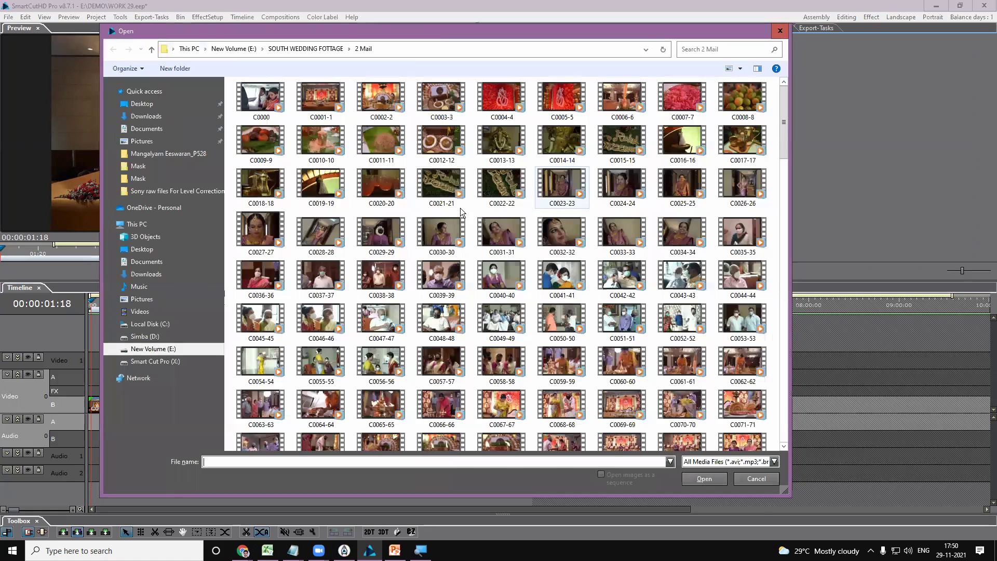
left_click(162, 347)
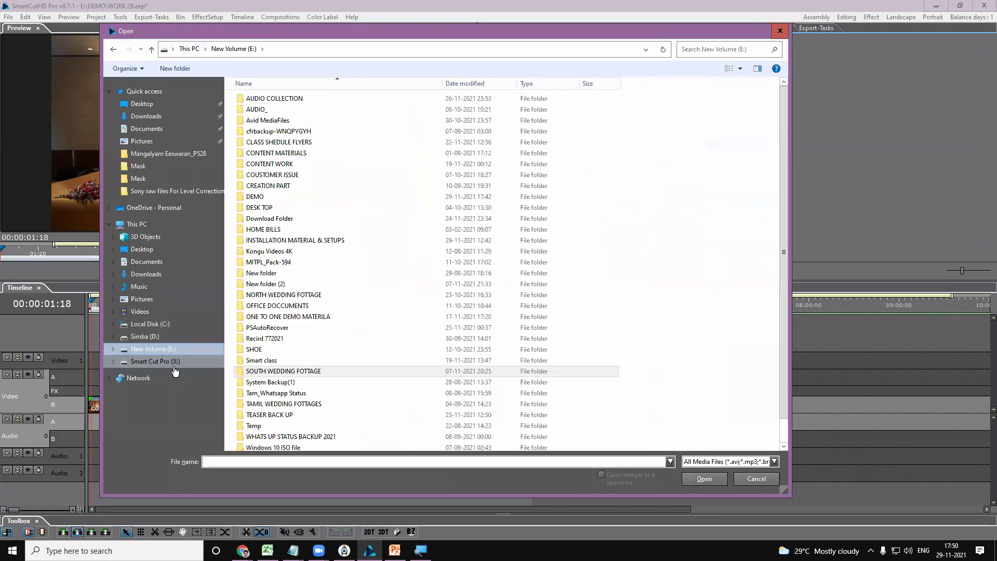
left_click(184, 362)
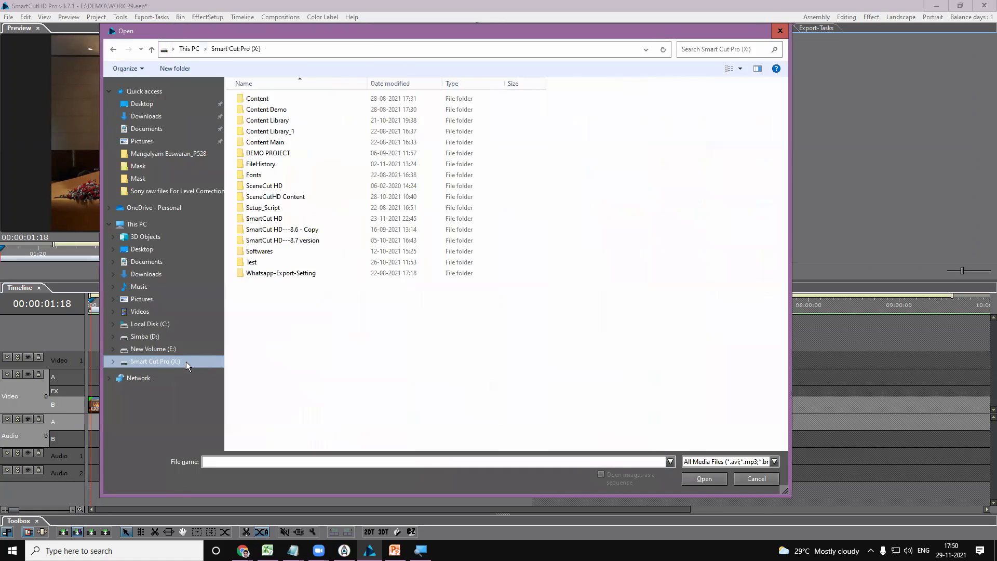
double_click(290, 198)
double_click(254, 98)
left_click_drag(417, 359, 397, 172)
left_click(703, 478)
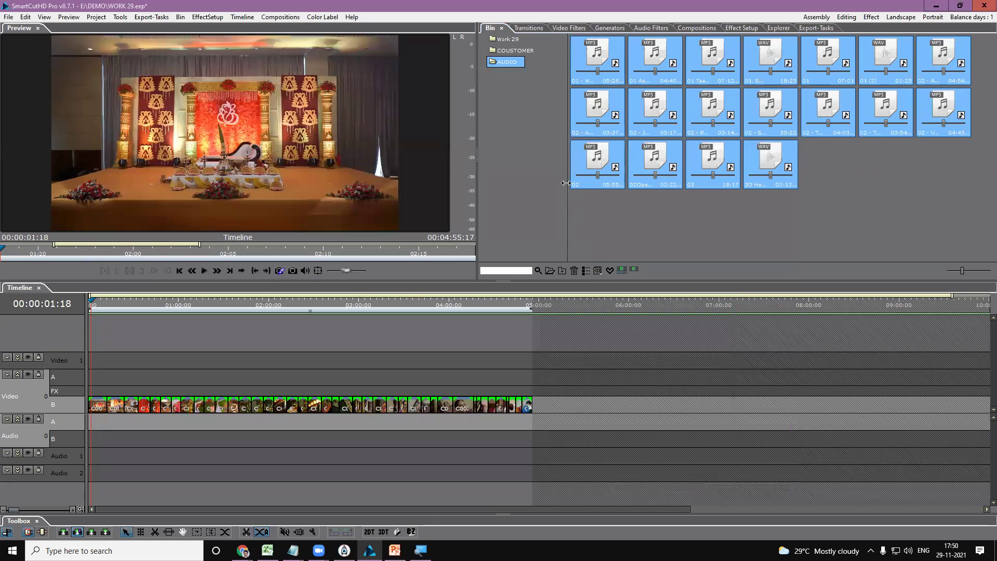
Show the AUDIO clips as a detailed list and place 01 Azhagiya Soodana Poovey at the start of main audio track A
left_click(586, 271)
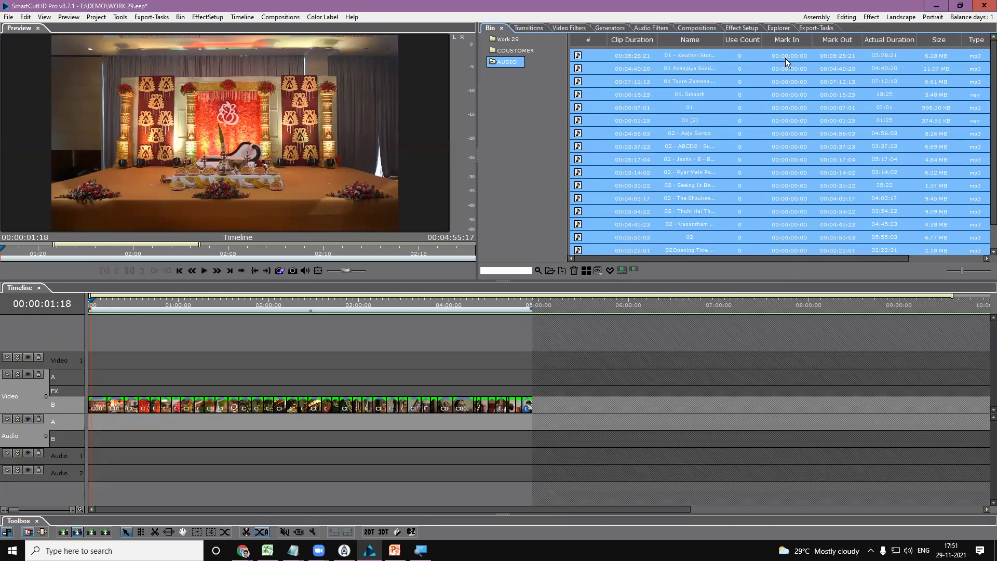
left_click(721, 72)
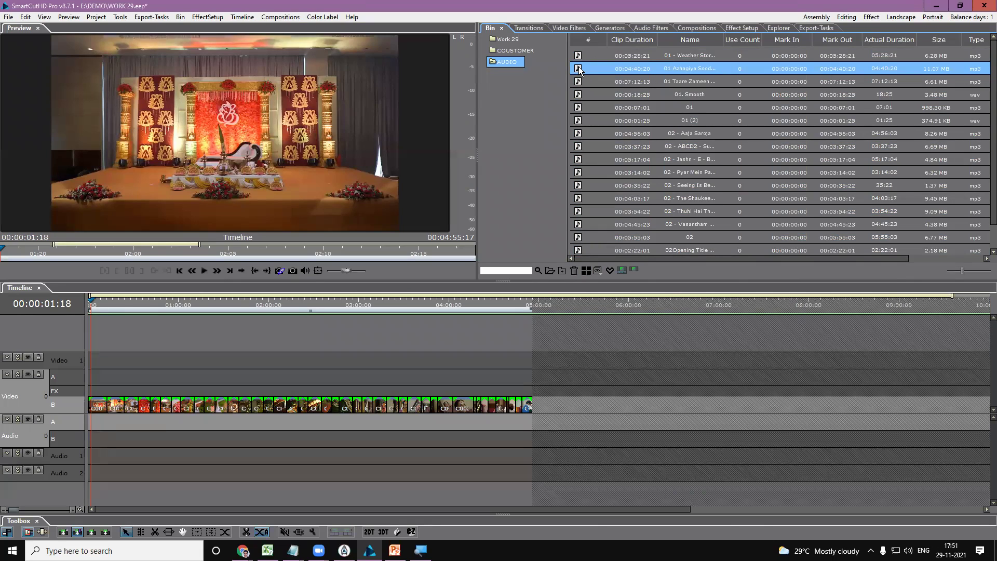
left_click_drag(578, 66, 91, 425)
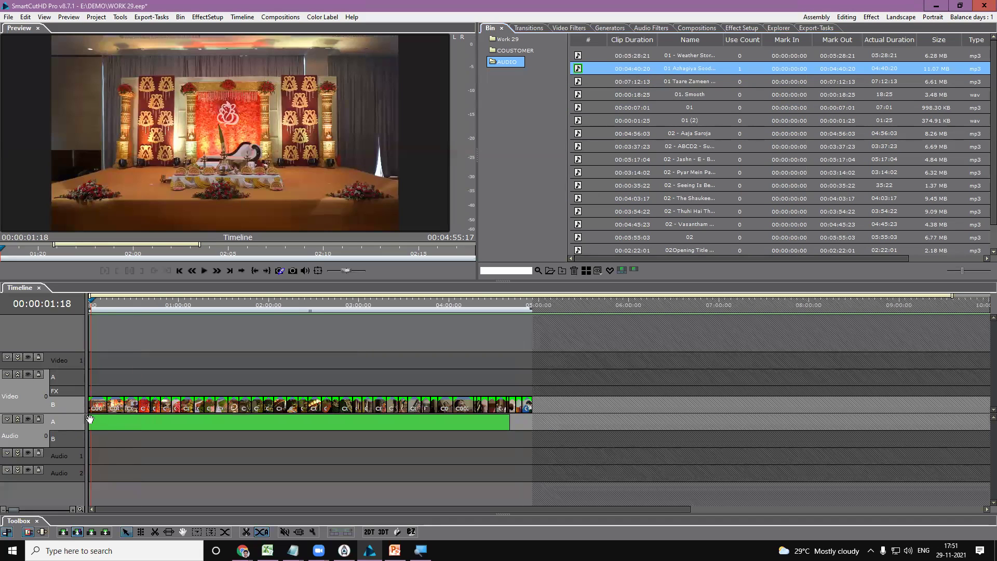
Place 02 - Aaja Saroja on main audio track B, overlapping the end of the first song
left_click(68, 439)
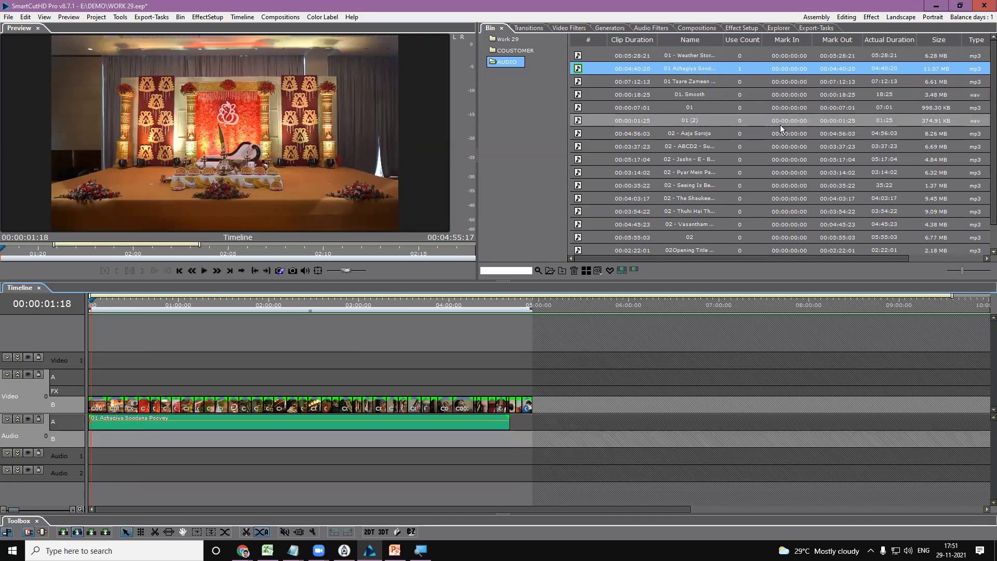
left_click(808, 135)
left_click_drag(809, 136, 492, 442)
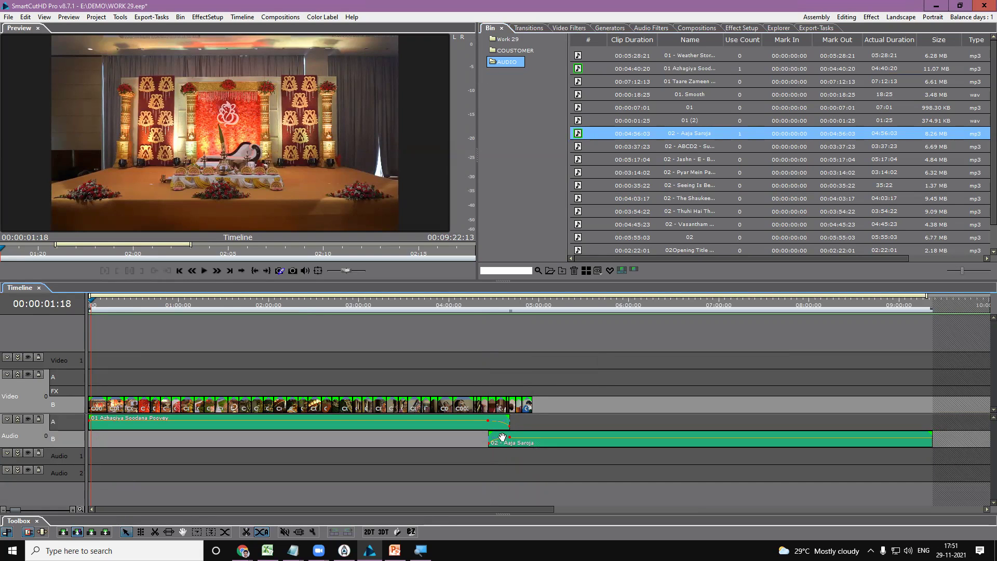
Place 02 - Pyar Mein Padipoyane on main audio track A, overlapping the end of the Aaja Saroja song
left_click_drag(503, 508, 579, 508)
left_click(685, 172)
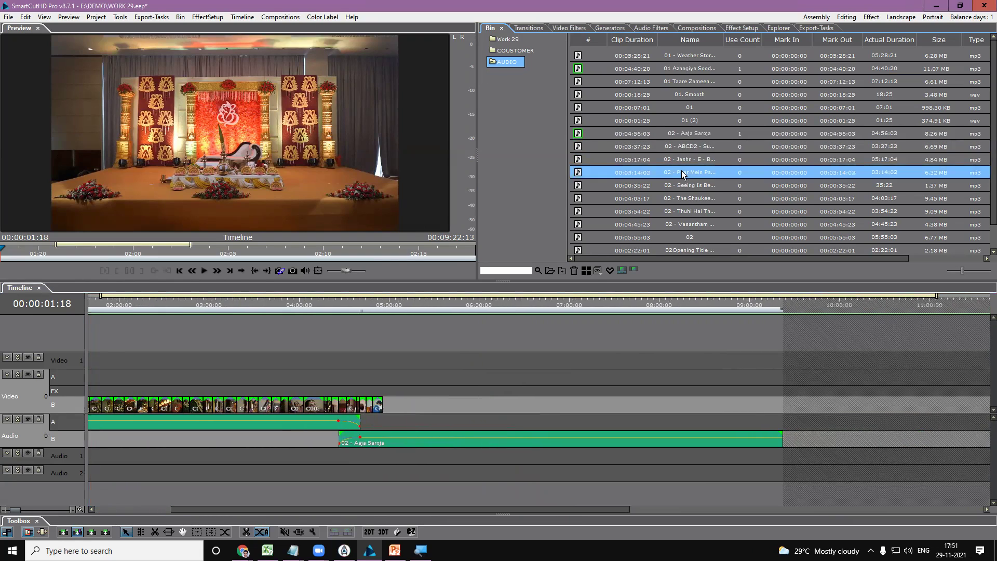
left_click_drag(653, 180, 766, 422)
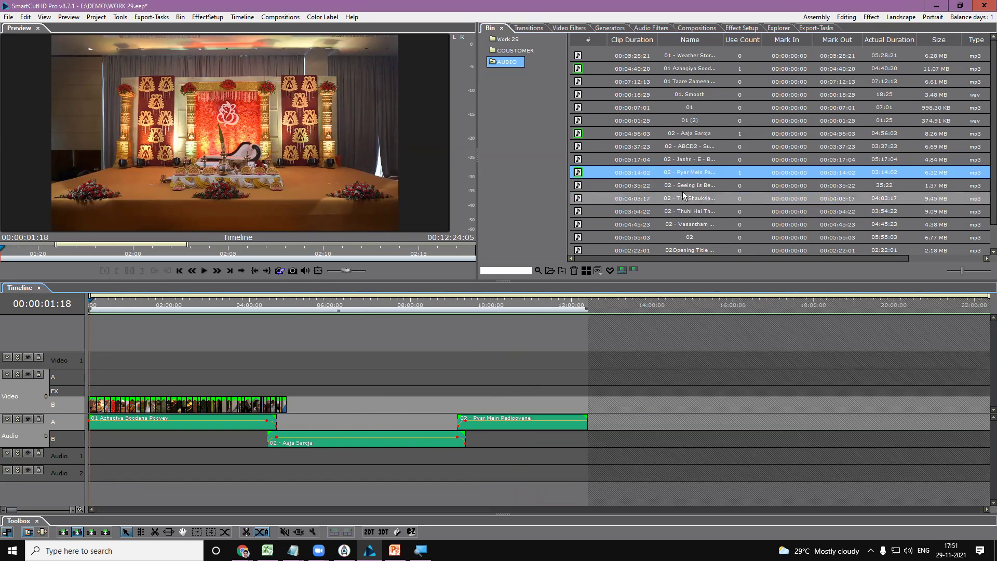
Place 02 - The Shaukeens - Meherbani on main audio track B, overlapping the end of the Pyar Mein Padipoyane song
left_click(752, 216)
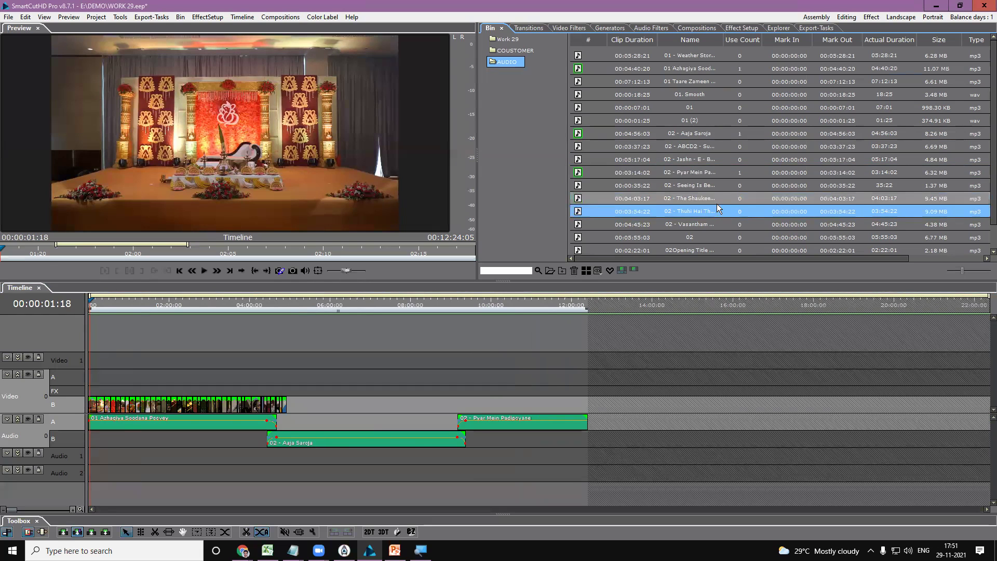
left_click(624, 199)
left_click_drag(624, 198, 580, 443)
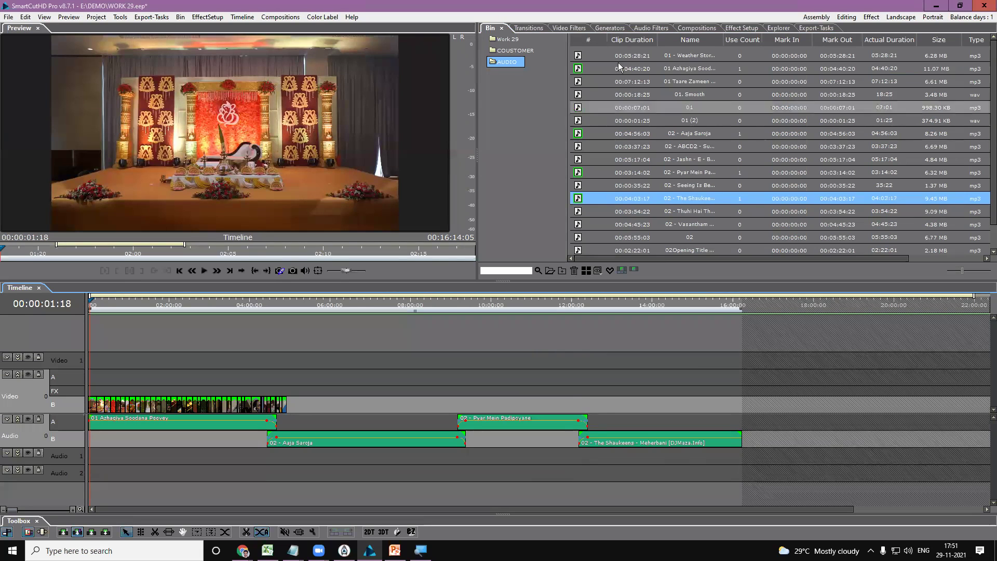
Place four Avi Frame transitions on the FX track, one over each song, at about 0:20, 3:50, 9:40 and 14:00
left_click(536, 31)
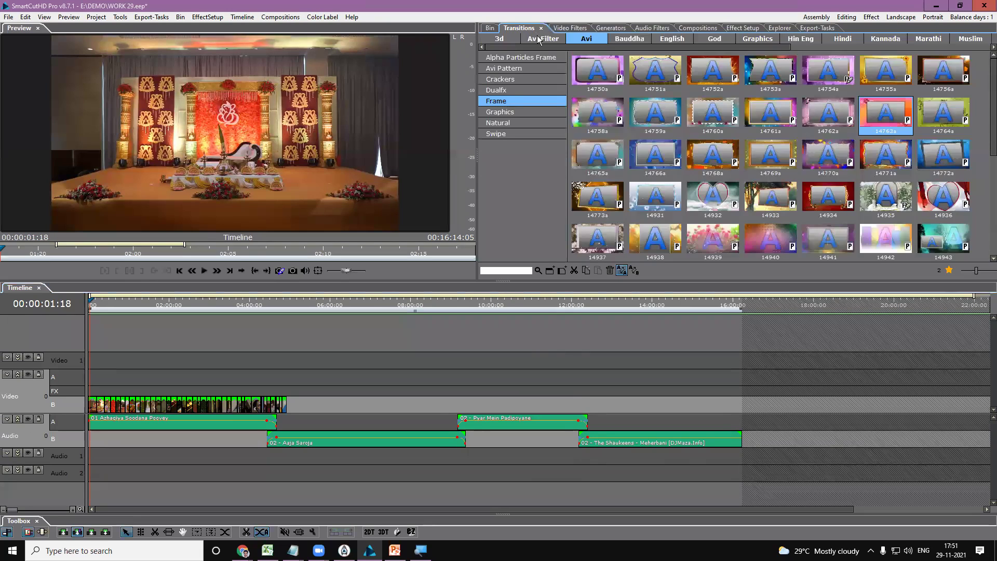
left_click(717, 156)
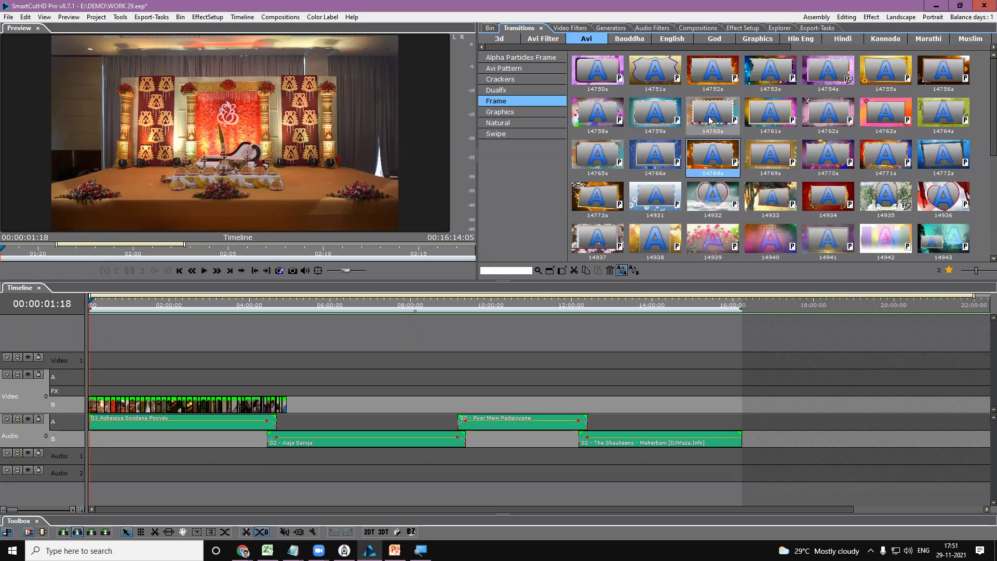
left_click_drag(709, 115, 104, 389)
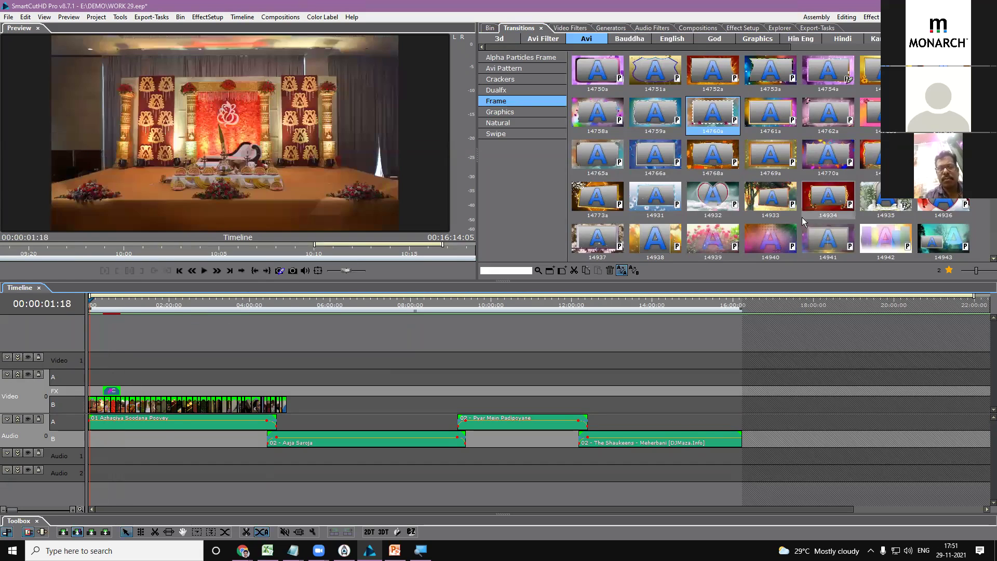
left_click_drag(878, 118, 249, 395)
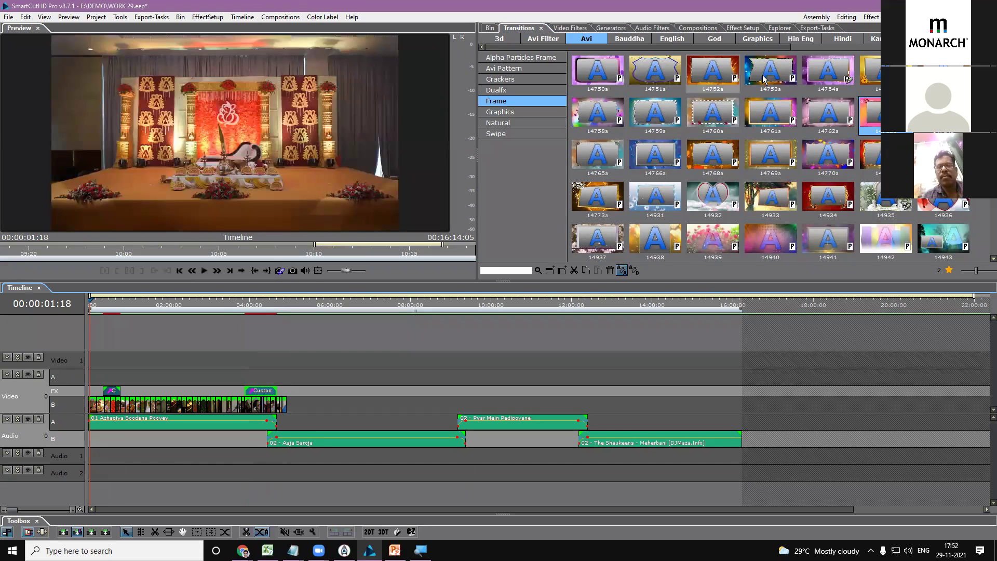
left_click_drag(826, 73, 491, 391)
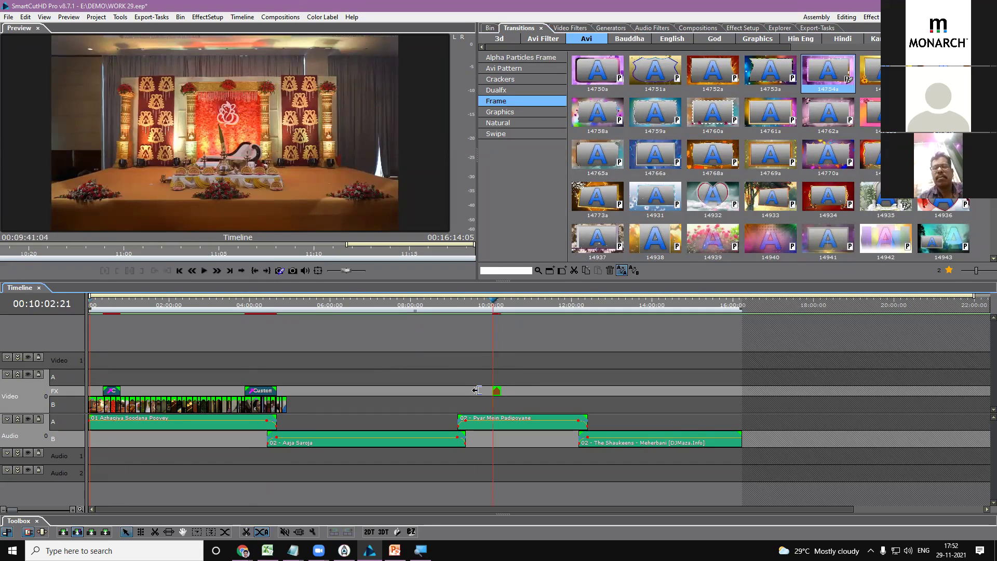
left_click_drag(772, 306, 676, 390)
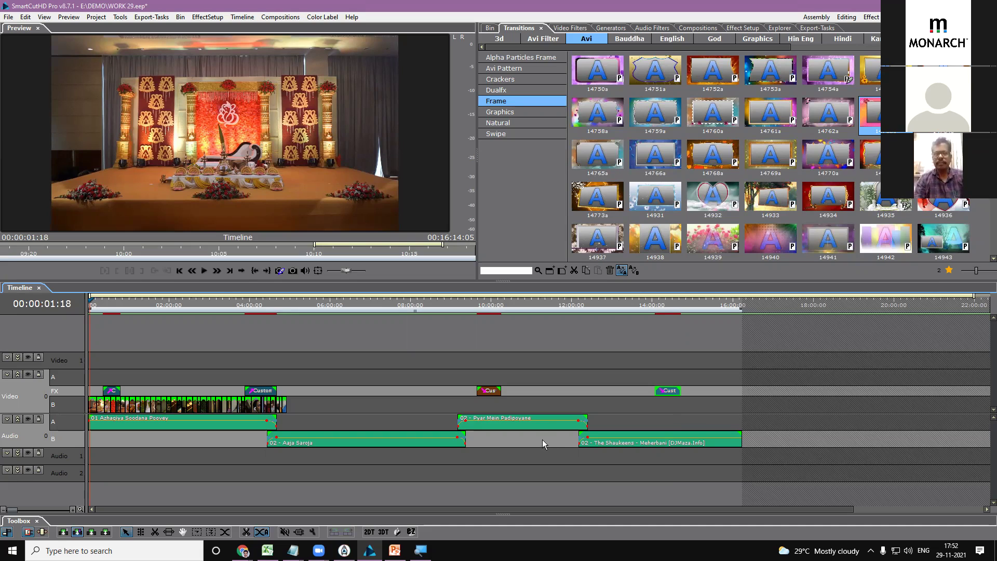
Group the four songs with the frame transitions, leaving the footage clips out of the selection
mouse_move(688, 475)
left_mouse_down()
mouse_move(296, 390)
mouse_move(132, 369)
mouse_move(92, 360)
mouse_move(69, 339)
left_mouse_up()
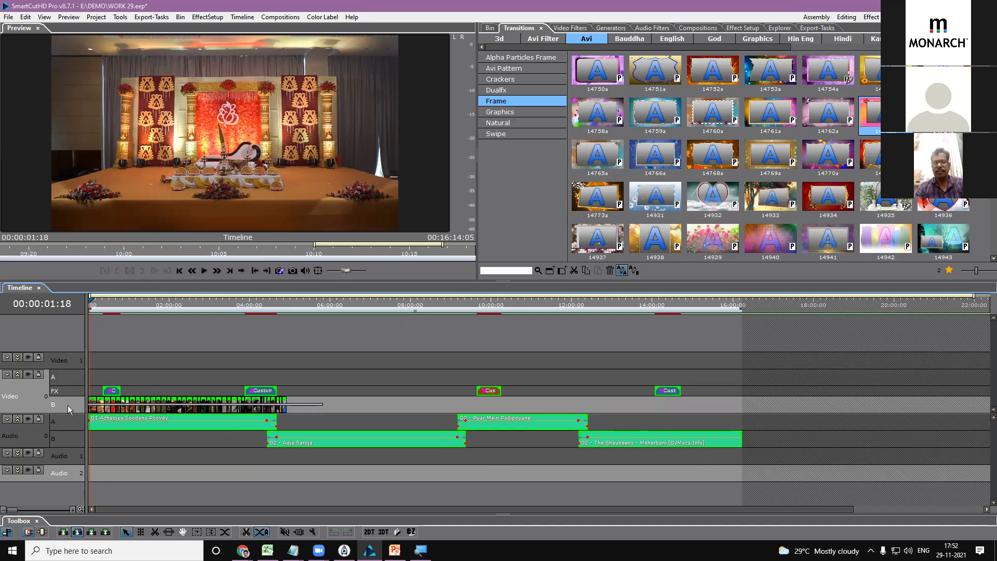
left_click(437, 445)
right_click(436, 445)
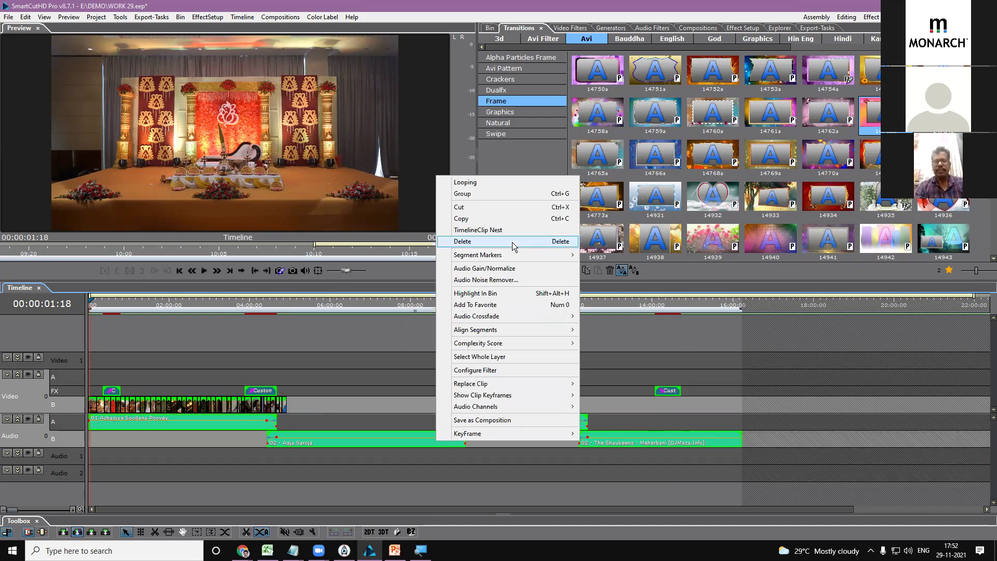
left_click(498, 196)
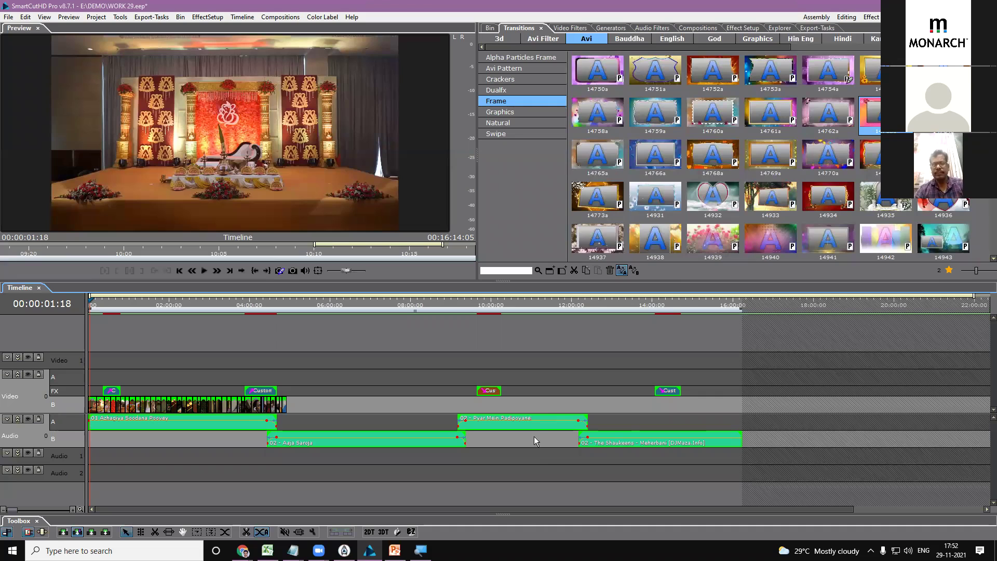
Start saving the grouped songs and transitions as a composition and add a folder named HOUR under TEST-1
right_click(535, 420)
left_click(595, 409)
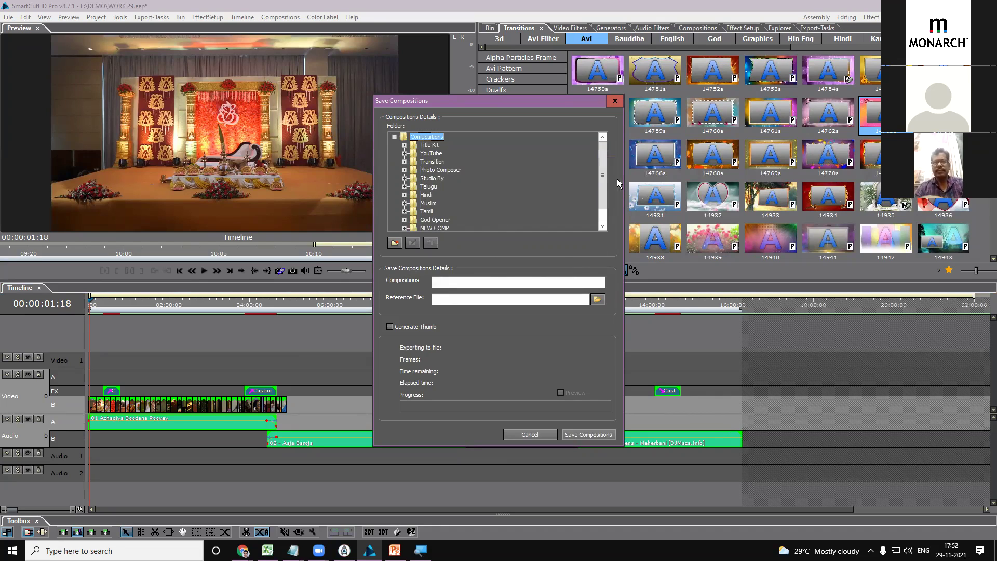
scroll(600, 175, "down", 1)
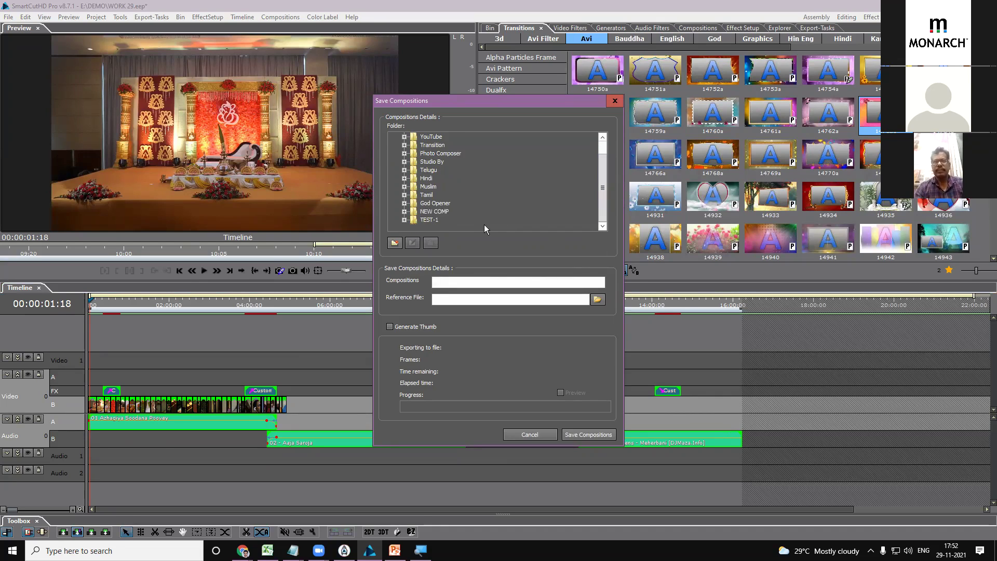
left_click(404, 220)
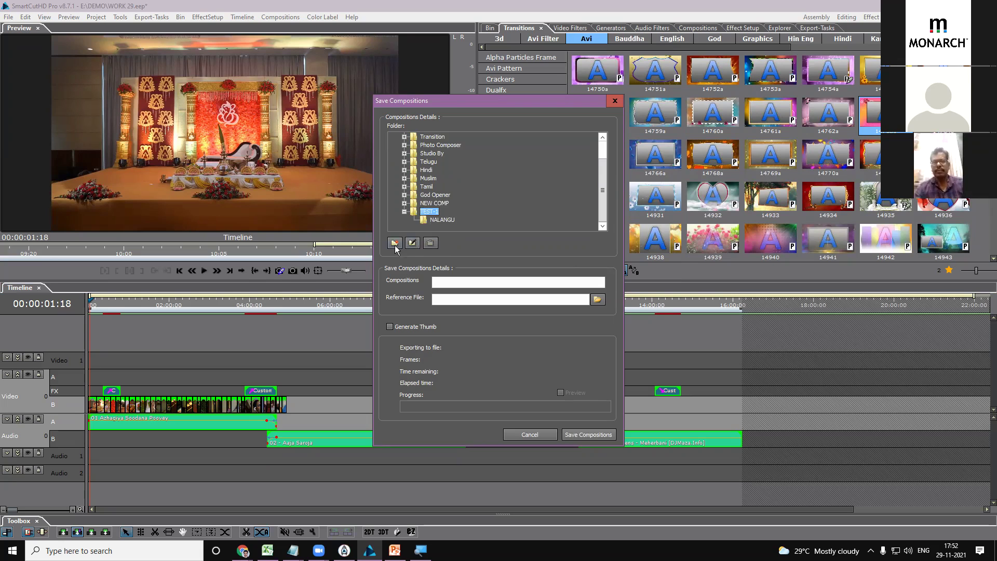
left_click(395, 243)
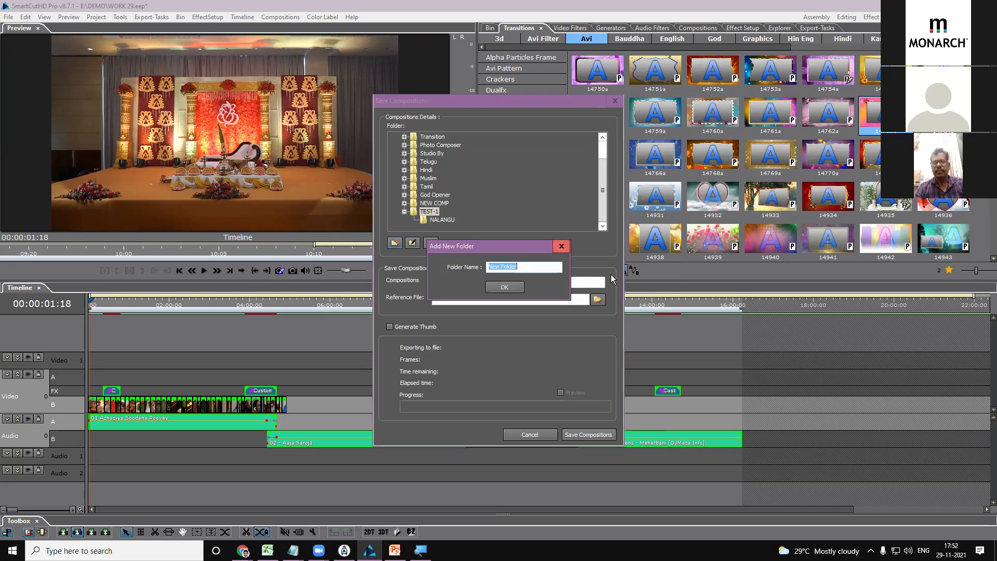
type("HPO")
key("BackSpace")
key("BackSpace")
type("OUR")
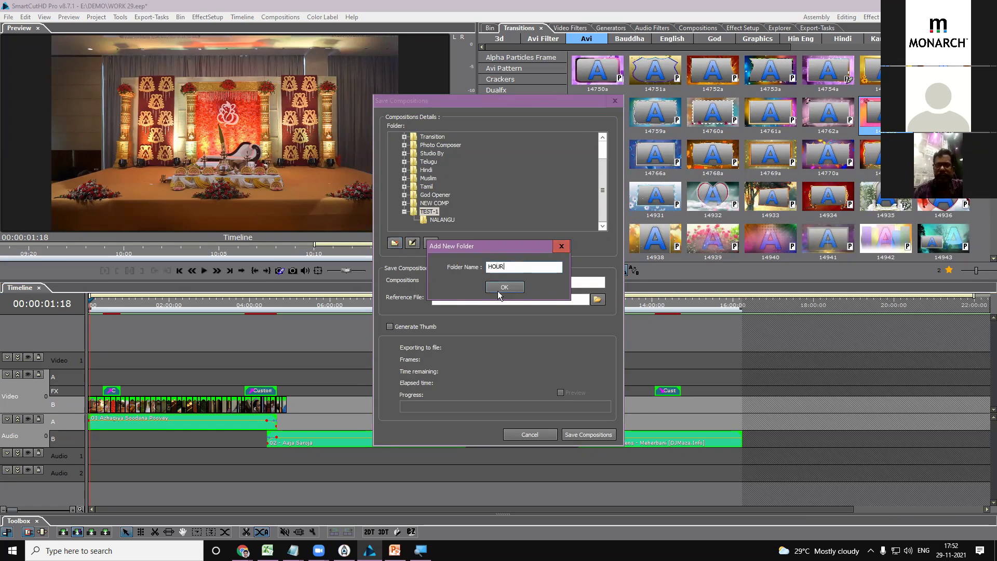
left_click(499, 288)
Save the composition as 1 Hr Hindu WEdding in the HOUR folder and clear the timeline selection
left_click(471, 285)
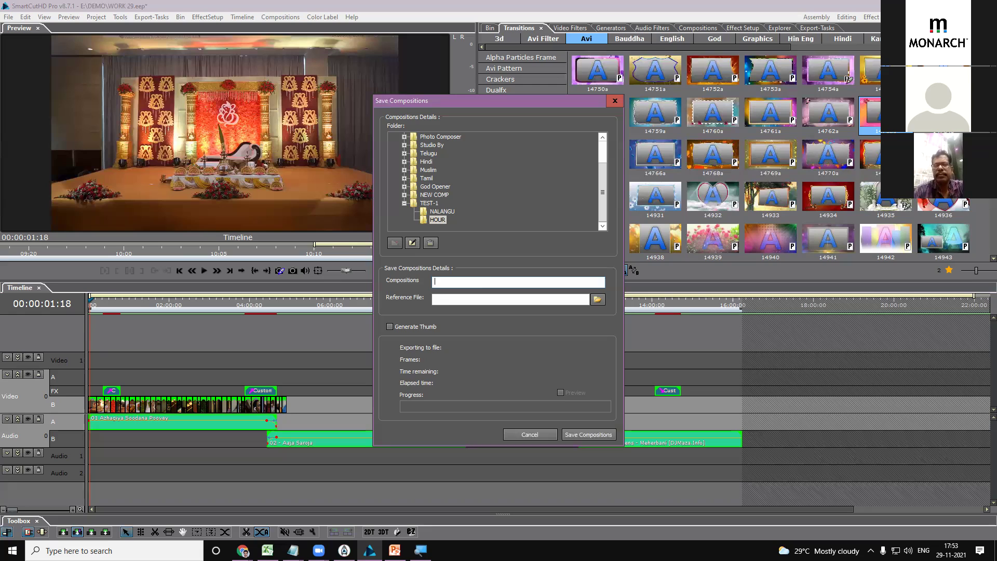
type("Hp")
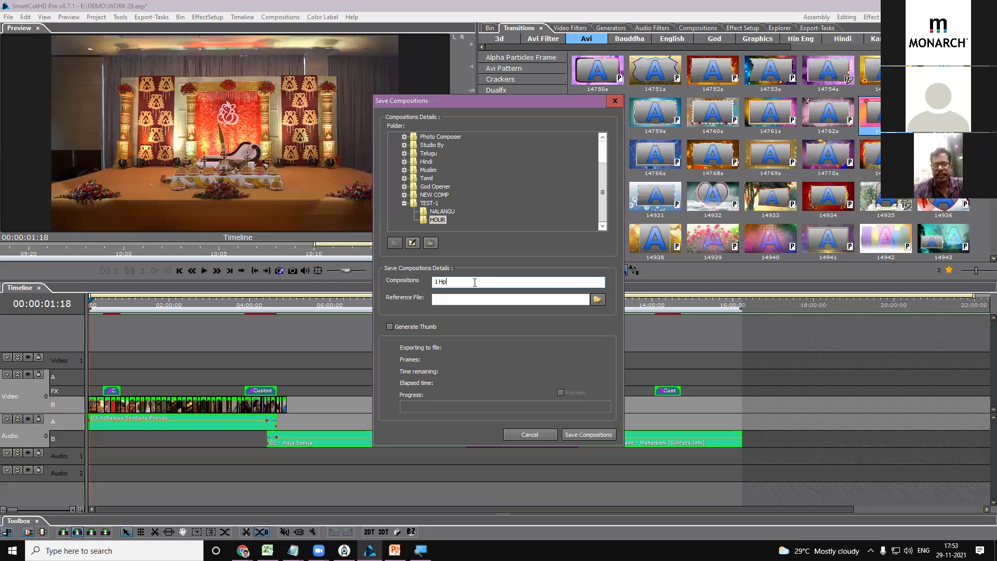
type("ur")
key("BackSpace")
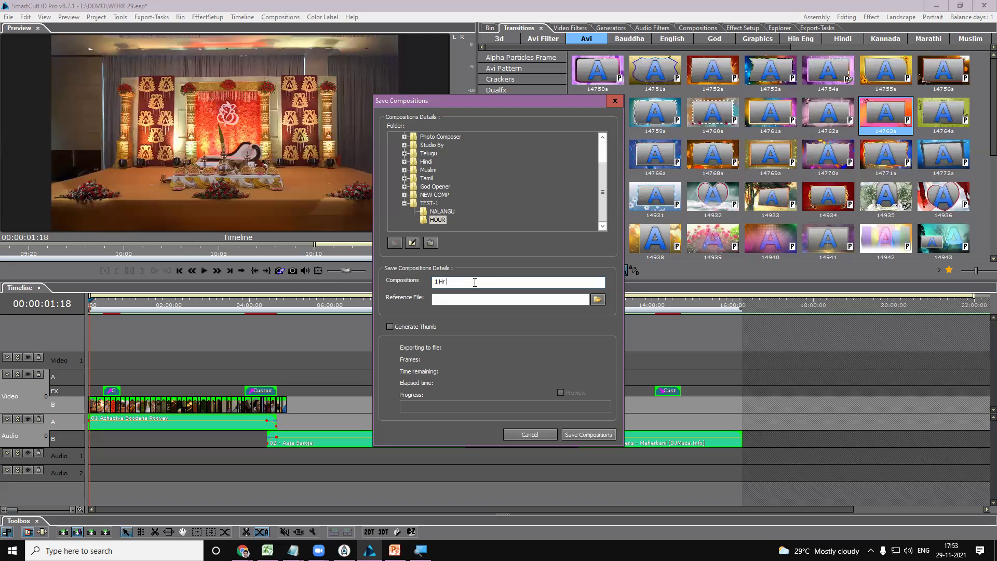
type("du")
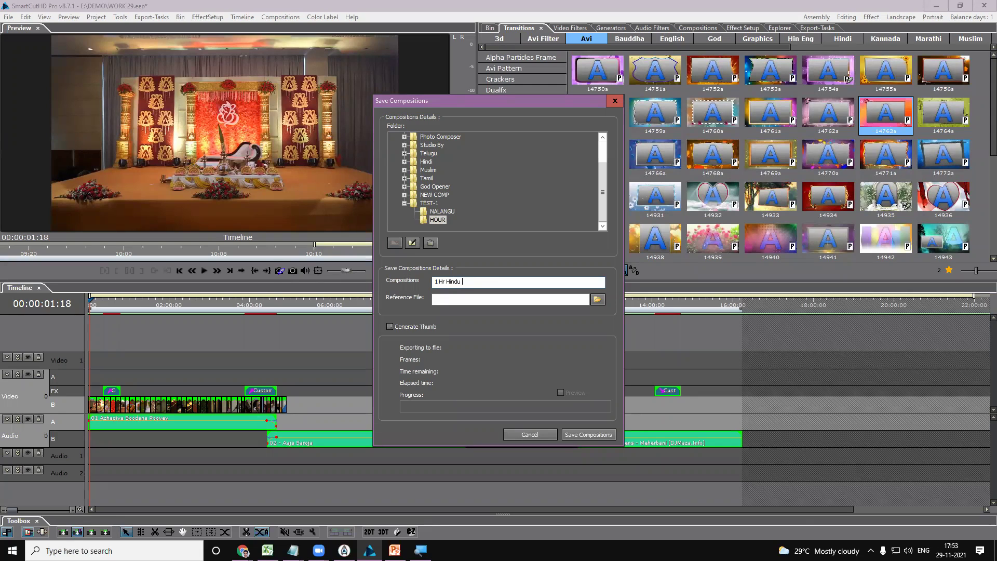
type(" WEdding")
left_click(598, 433)
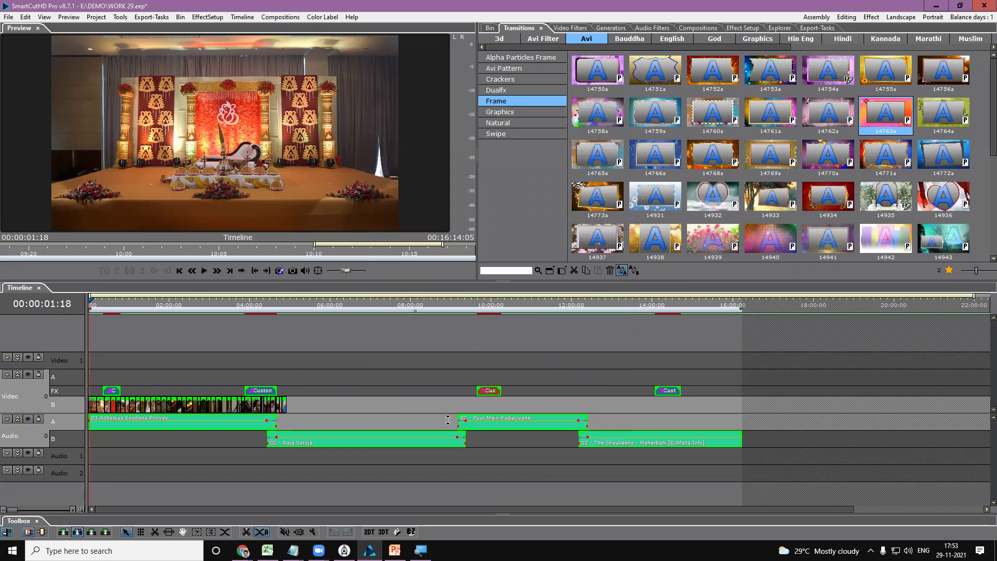
left_click(555, 455)
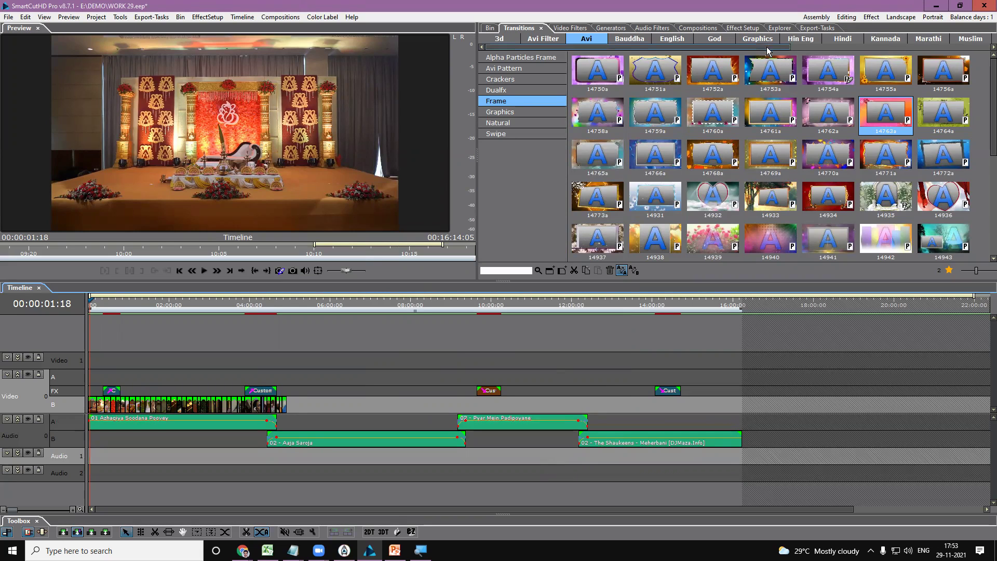
Check the 1 Hr Hindu WEdding composition in the HOUR folder of the TEST-1 compositions category
scroll(779, 50, "down", 4)
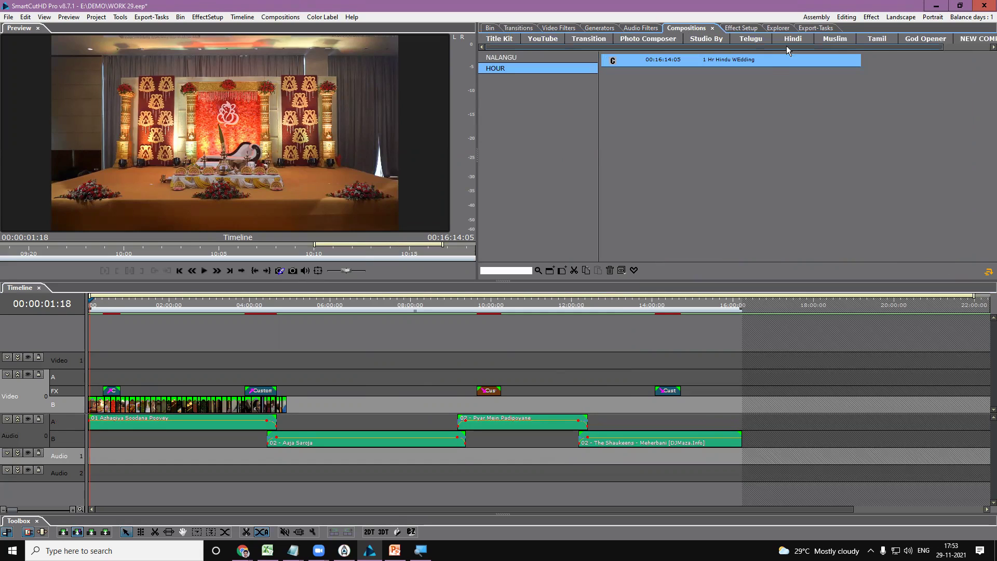
scroll(787, 49, "down", 5)
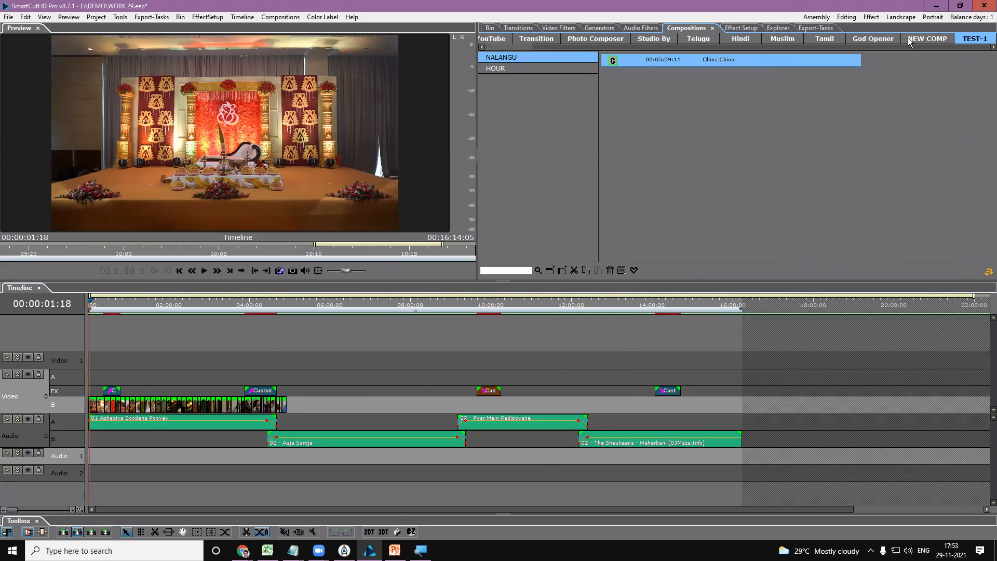
left_click(529, 69)
left_click(689, 60)
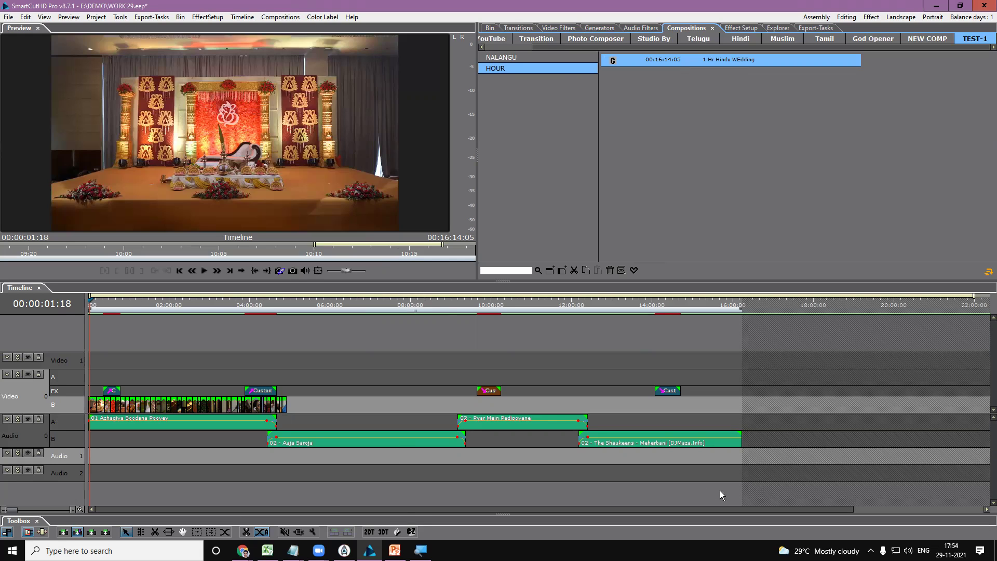
Delete all clips, transitions and songs from the timeline
left_click(612, 468)
left_click_drag(611, 468, 88, 348)
key("Delete")
Create a new bin folder named COUSTOMER-2
left_click(490, 28)
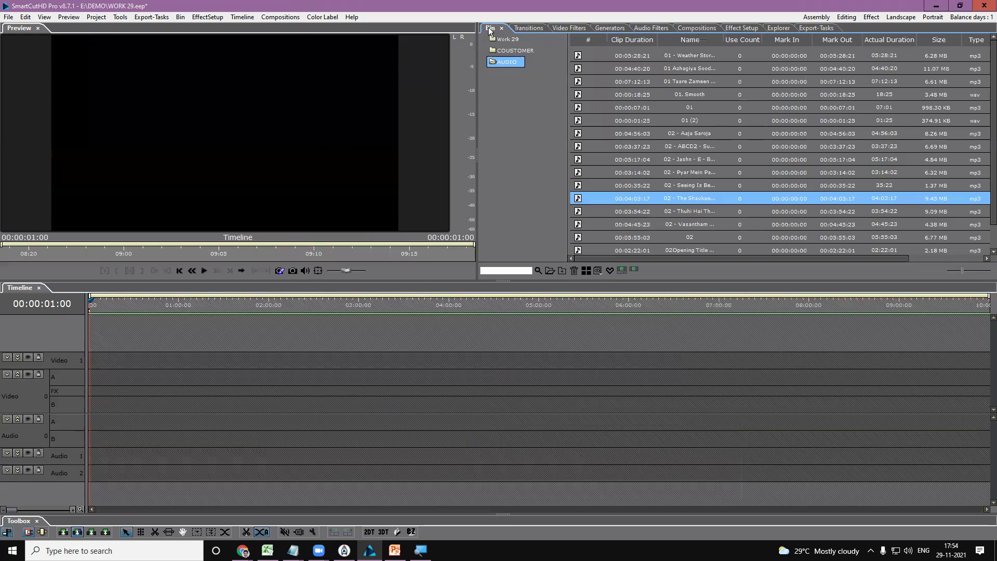
right_click(508, 108)
left_click(516, 113)
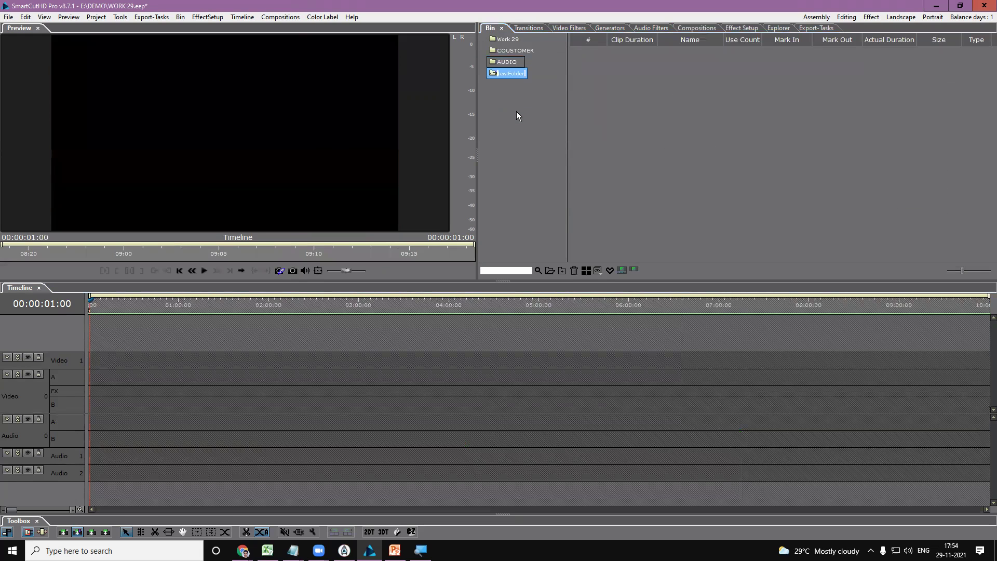
type("COUS")
type("TOMER")
type("-1")
key("BackSpace")
type("2")
key("Return")
Import clips KARO8066 through KARO8111 from the 3 Mail folder of SOUTH WEDDING FOTTAGE on drive E into COUSTOMER-2
right_click(697, 101)
left_click(725, 108)
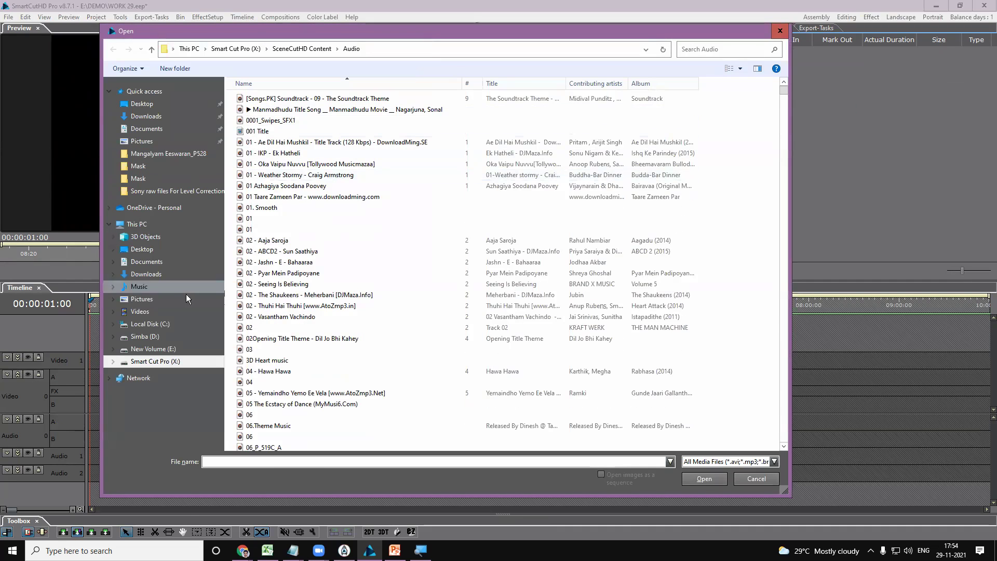
left_click(153, 348)
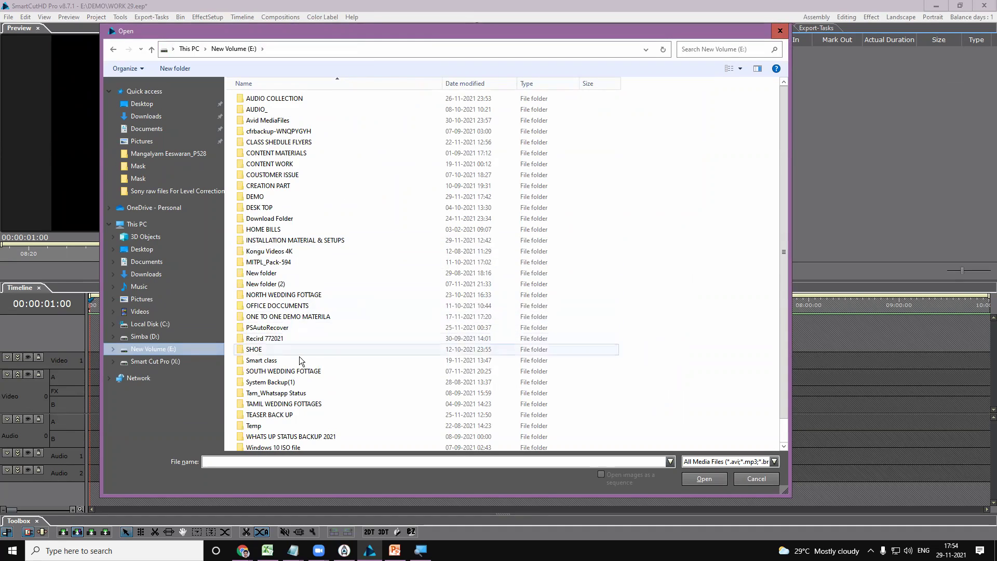
double_click(283, 370)
double_click(351, 121)
left_click(332, 111)
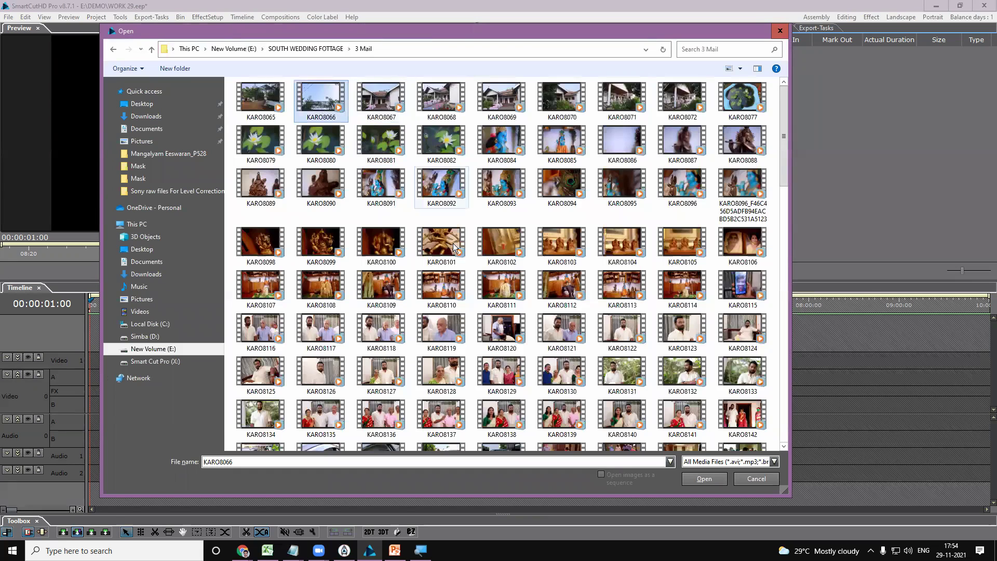
left_click(514, 294, "shift")
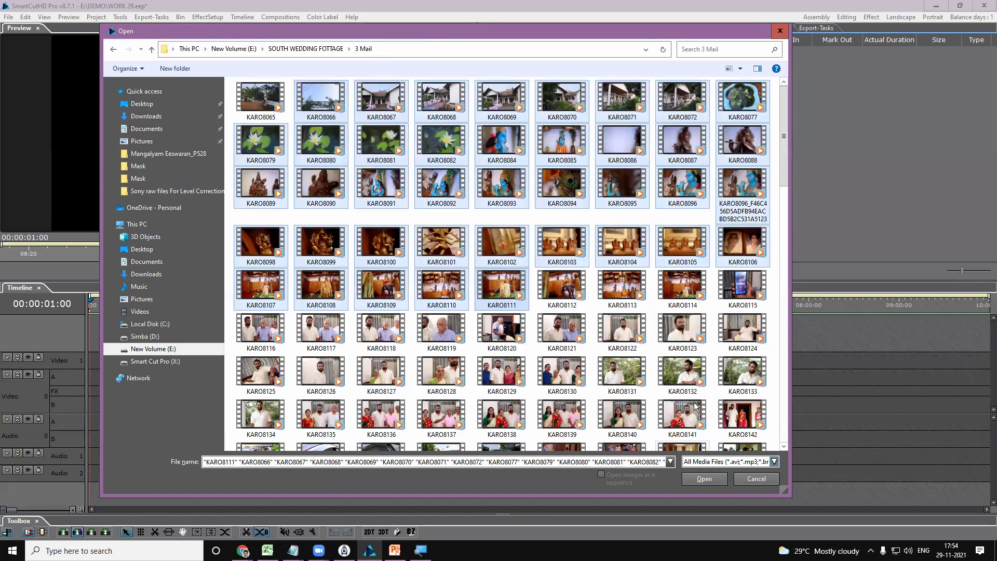
left_click(704, 479)
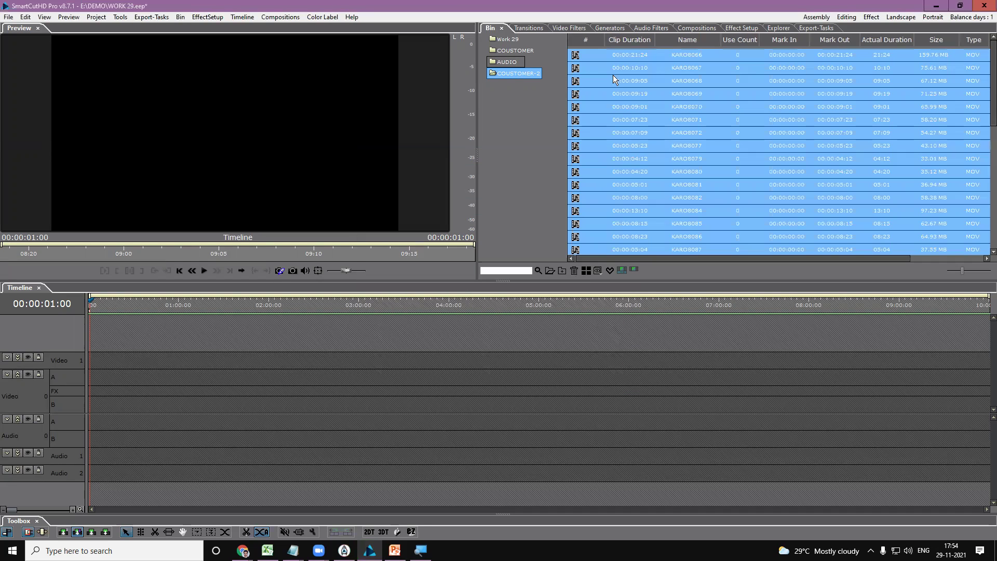
Show the bin clips as thumbnails and place them all at the start of main video track B, changing the project settings to match
left_click(586, 270)
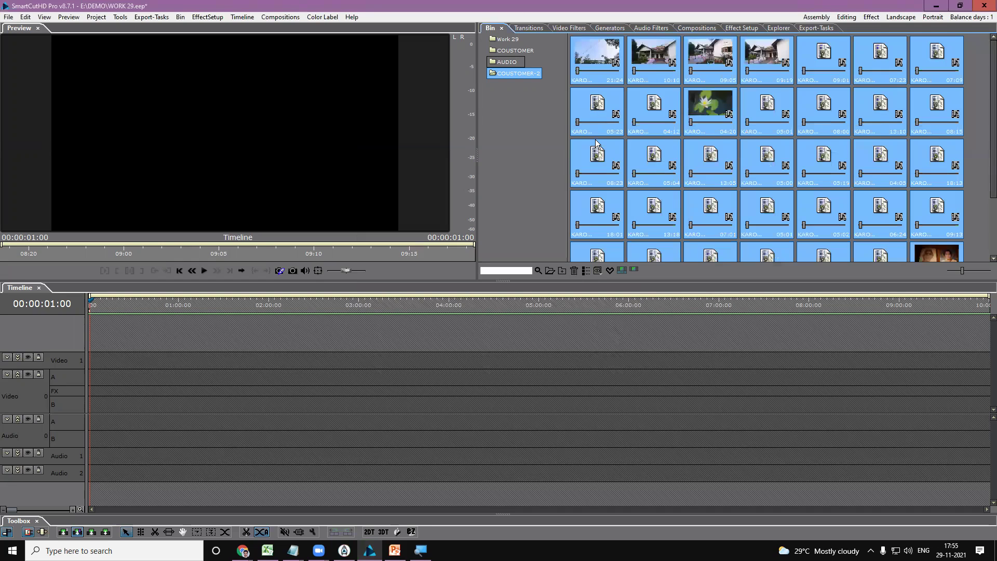
left_click(62, 407)
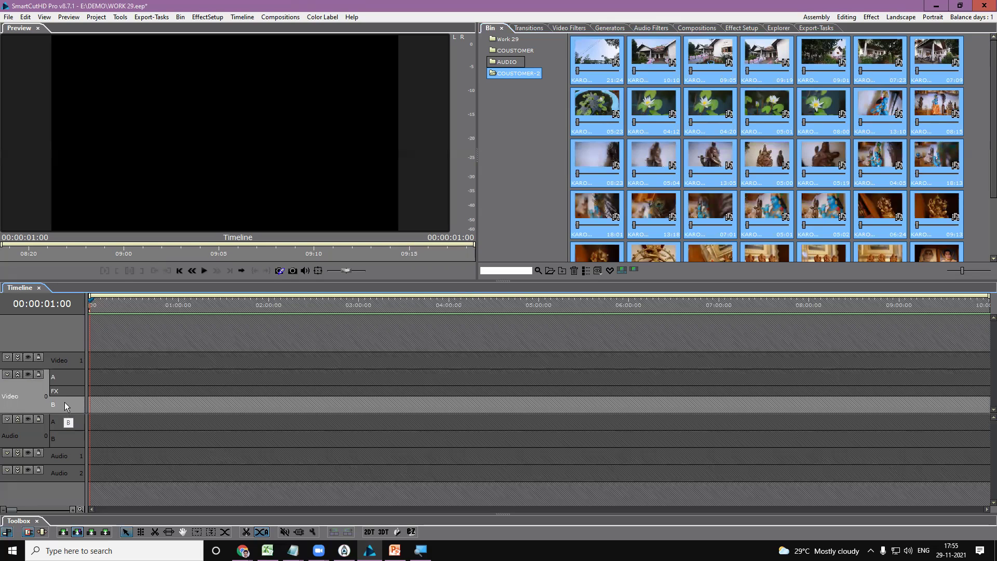
left_click_drag(588, 84, 93, 412)
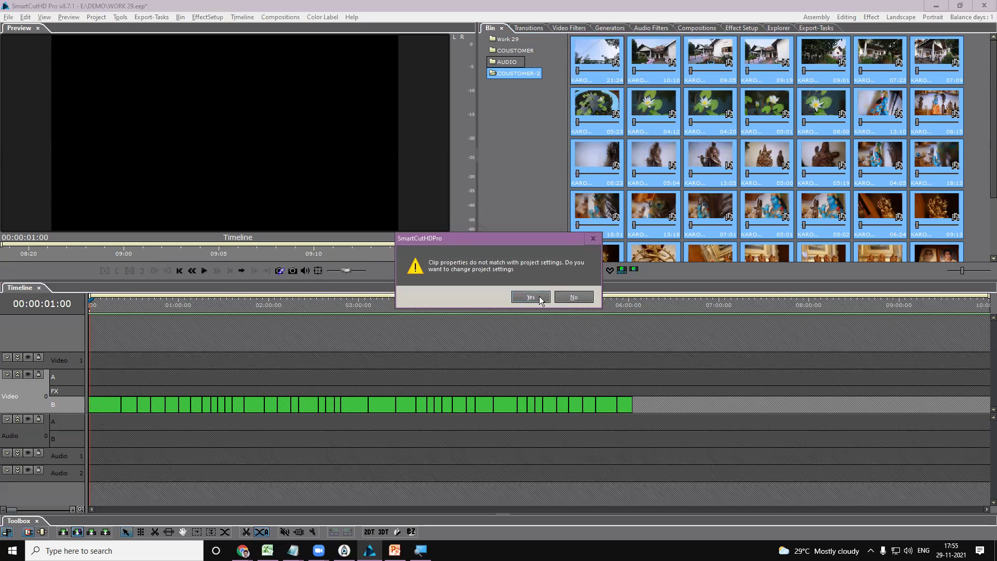
left_click(541, 296)
left_click(115, 307)
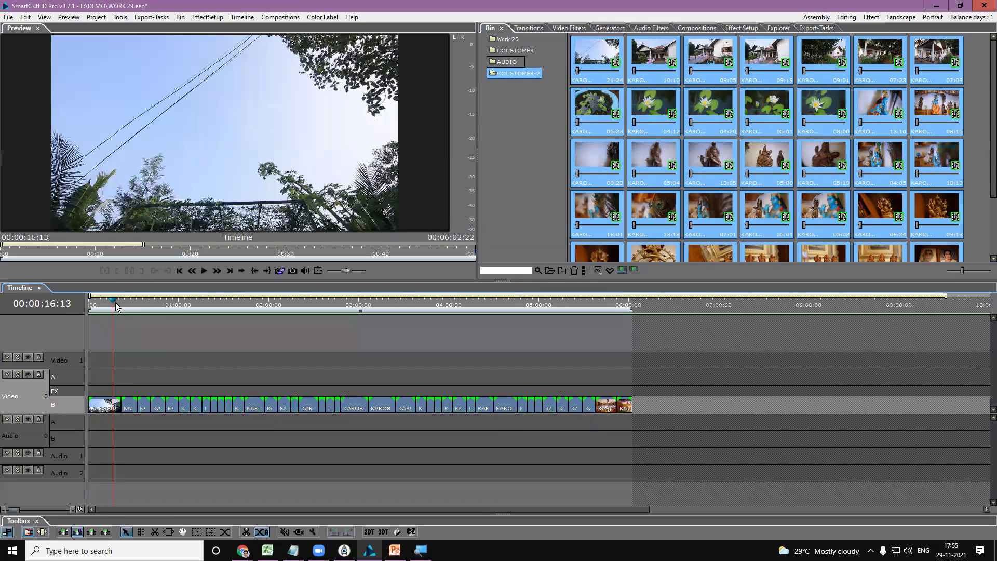
Bring up the HOUR folder in the TEST-1 compositions category
left_click(506, 62)
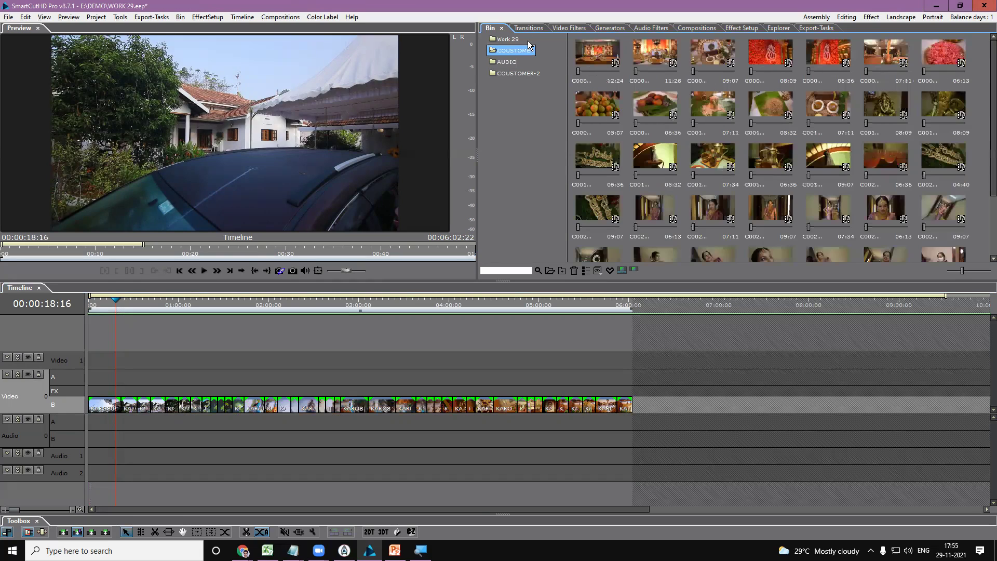
left_click(695, 28)
left_click(937, 39)
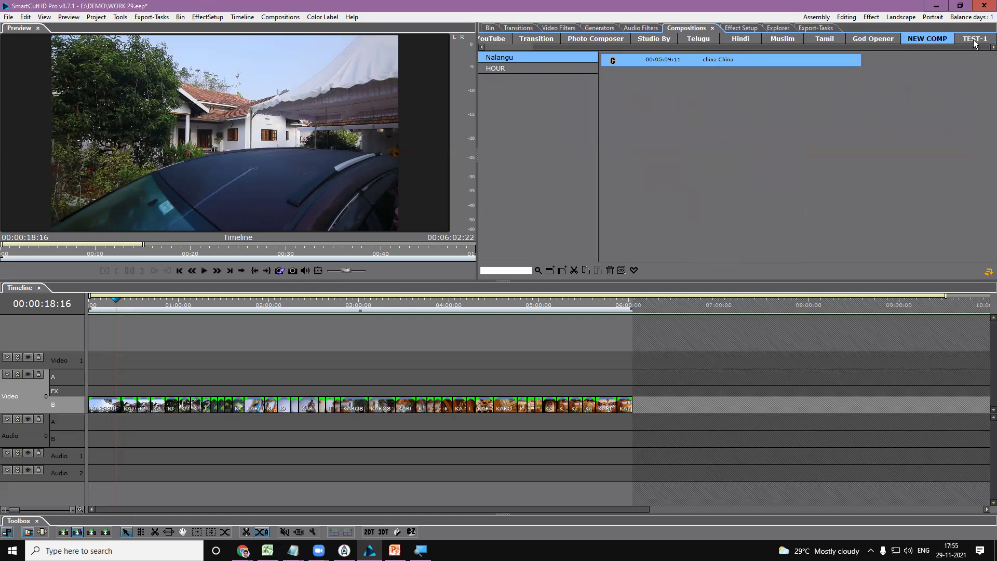
left_click(982, 40)
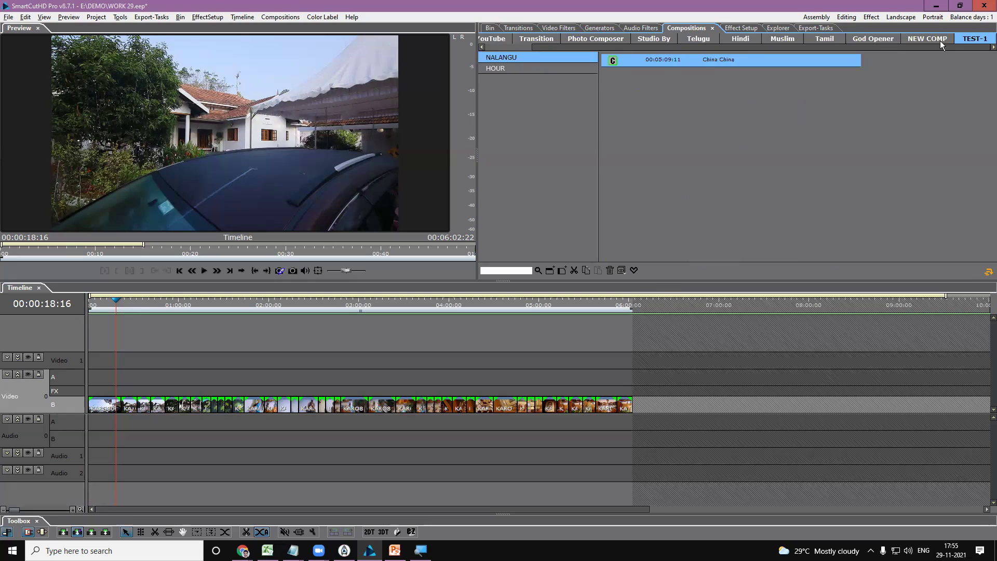
left_click(514, 69)
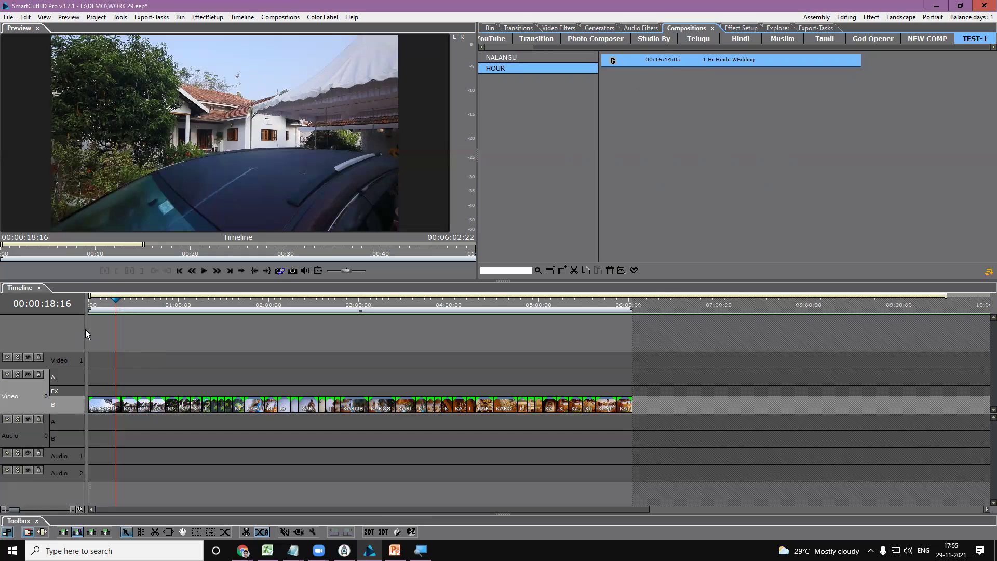
Collapse main audio track 0 to a single track and place the 1 Hr Hindu WEdding composition over the footage at the timeline start
left_click_drag(100, 304, 89, 304)
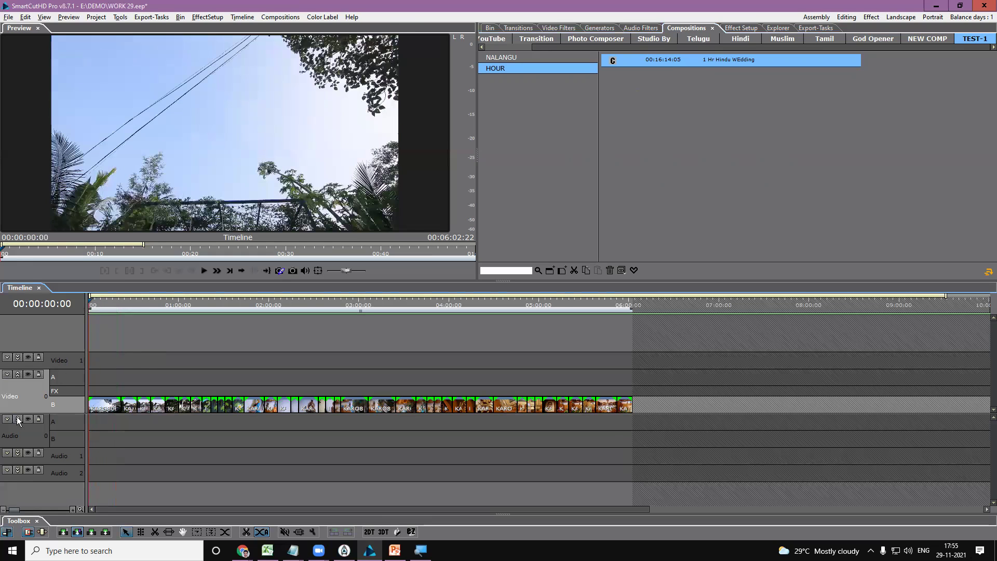
left_click(18, 418)
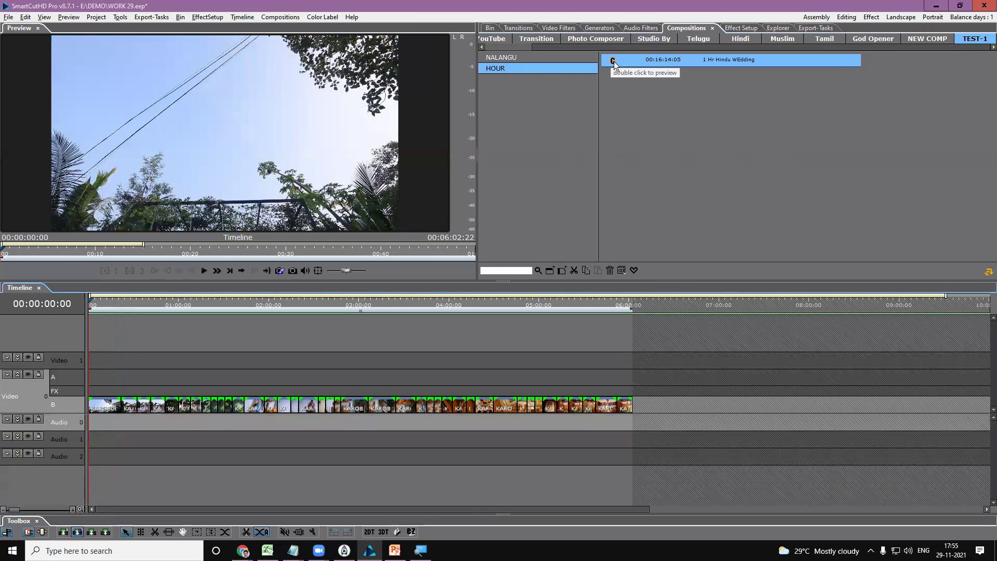
left_click_drag(610, 61, 89, 388)
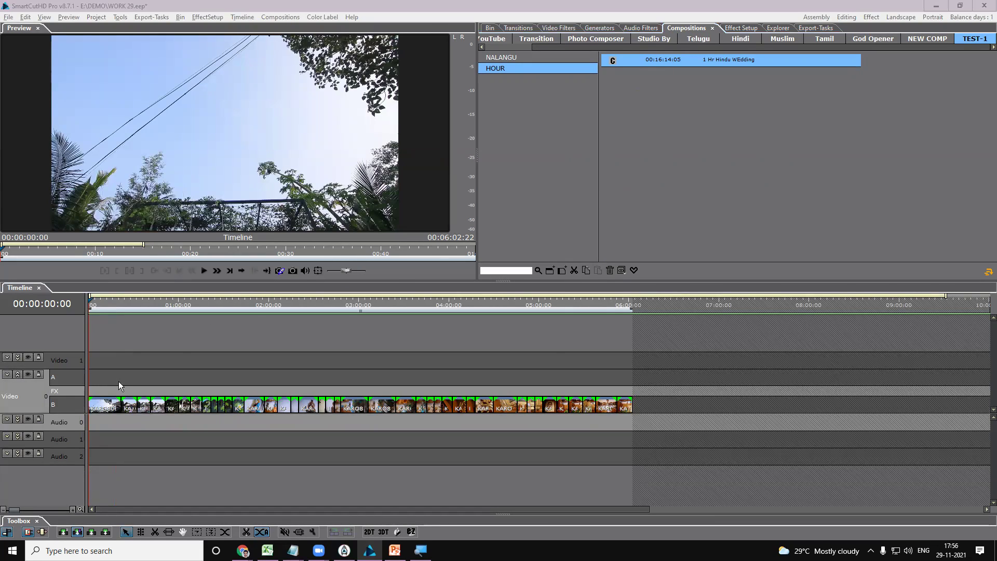
left_click(574, 300)
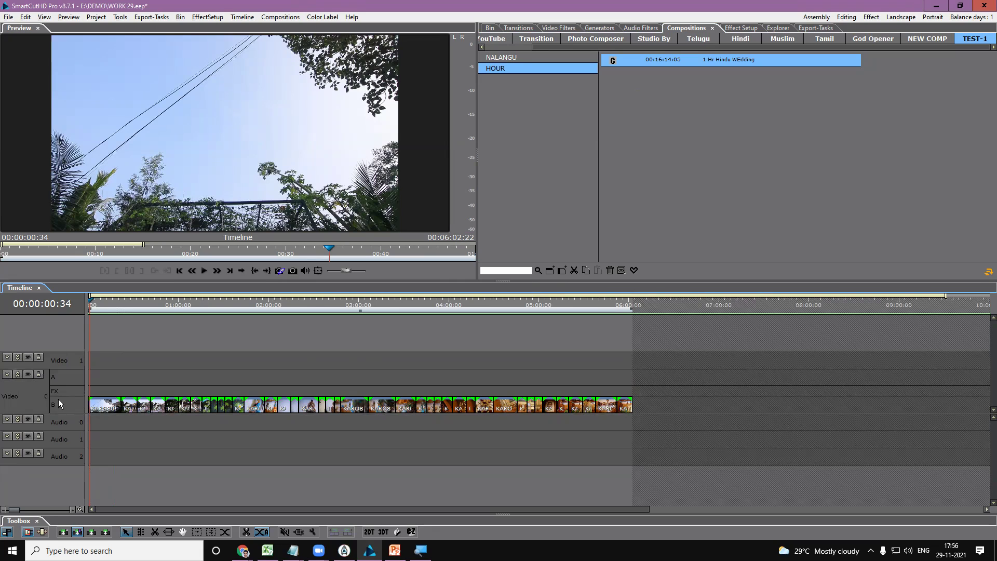
left_click_drag(673, 63, 93, 384)
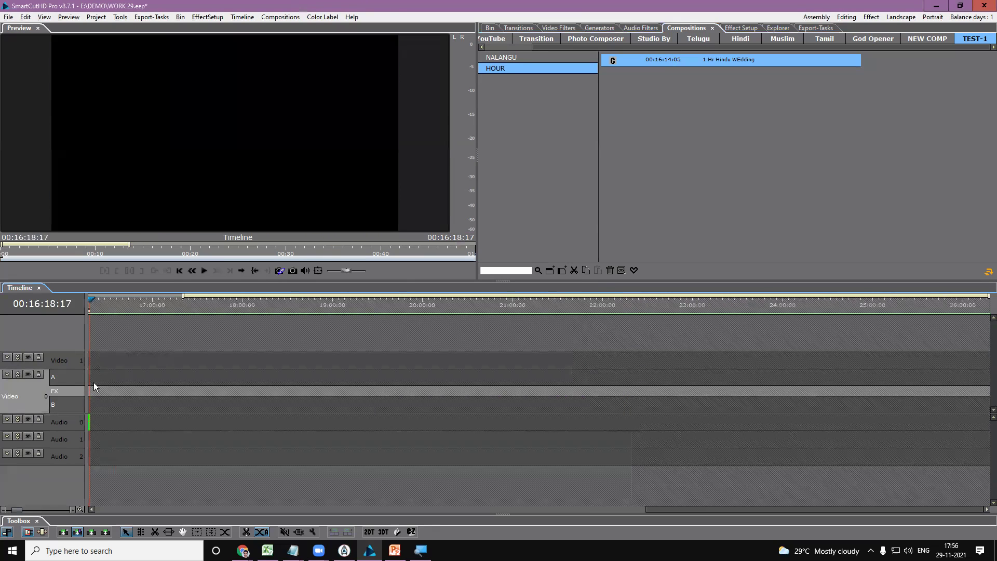
left_click_drag(675, 507, 57, 496)
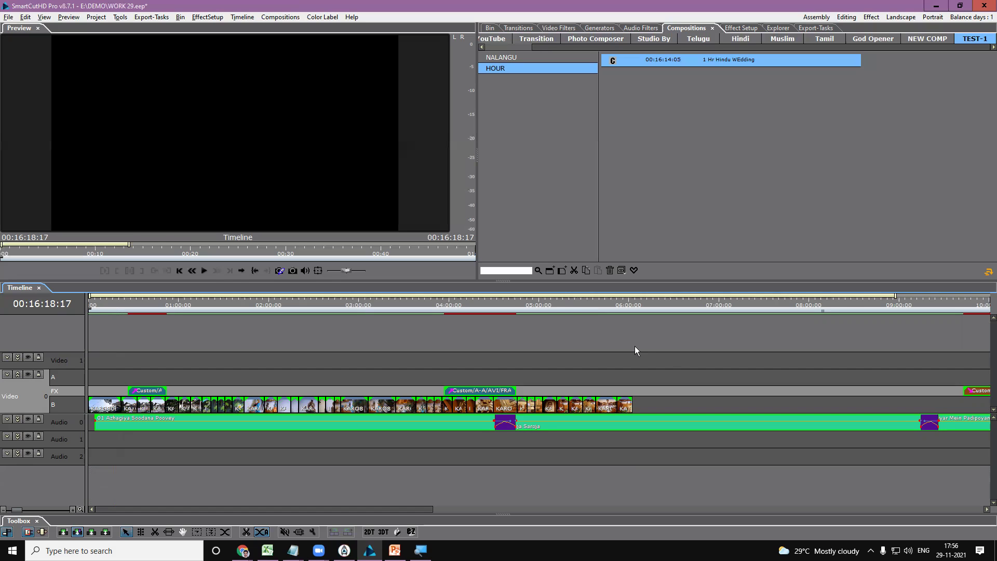
scroll(633, 339, "down", 3)
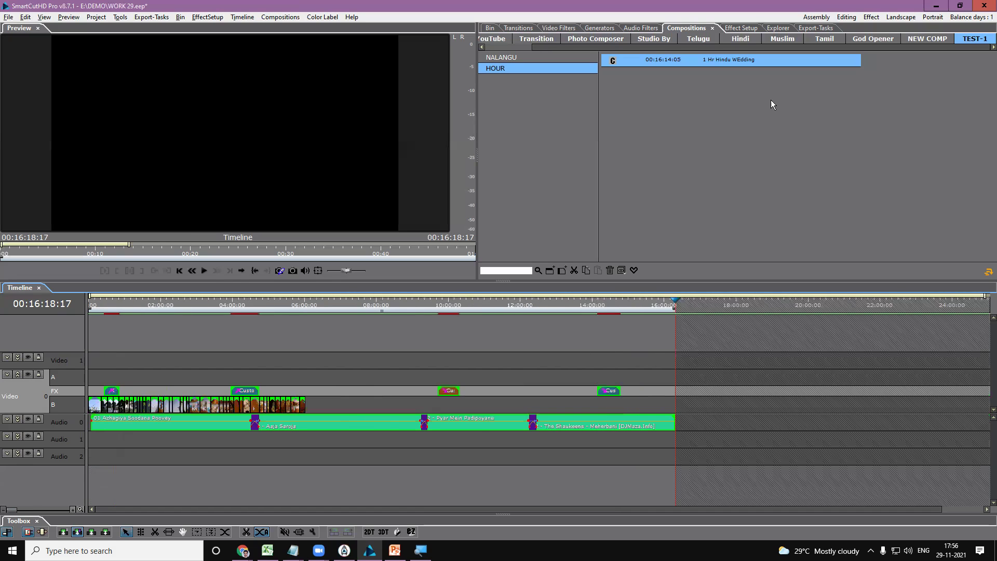